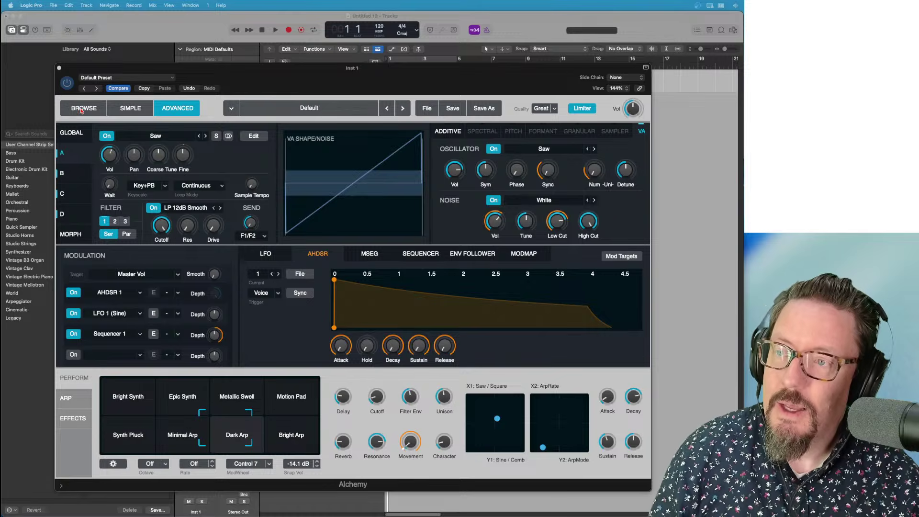
Step: Open Alchemy's preset browser and look through the category, subcategory, genre, timbre and full preset lists
click(77, 109)
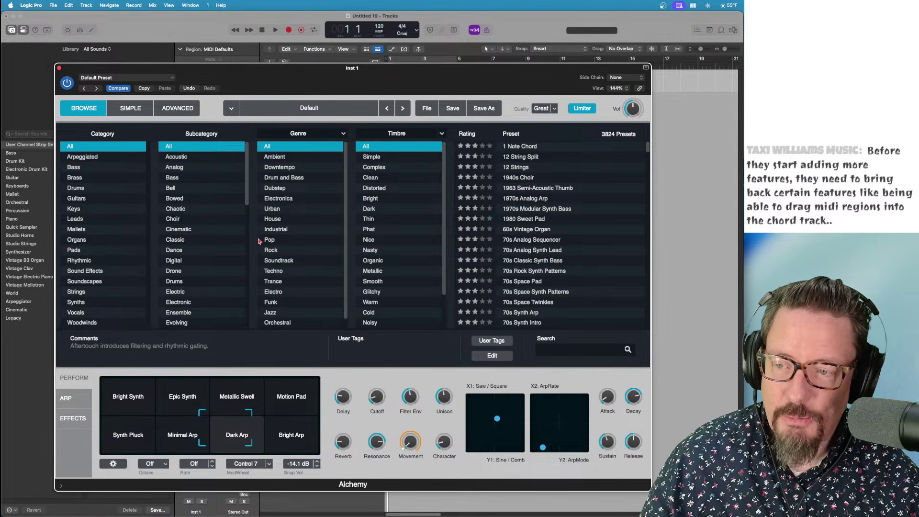
scroll(383, 241, down, 2)
scroll(383, 241, up, 2)
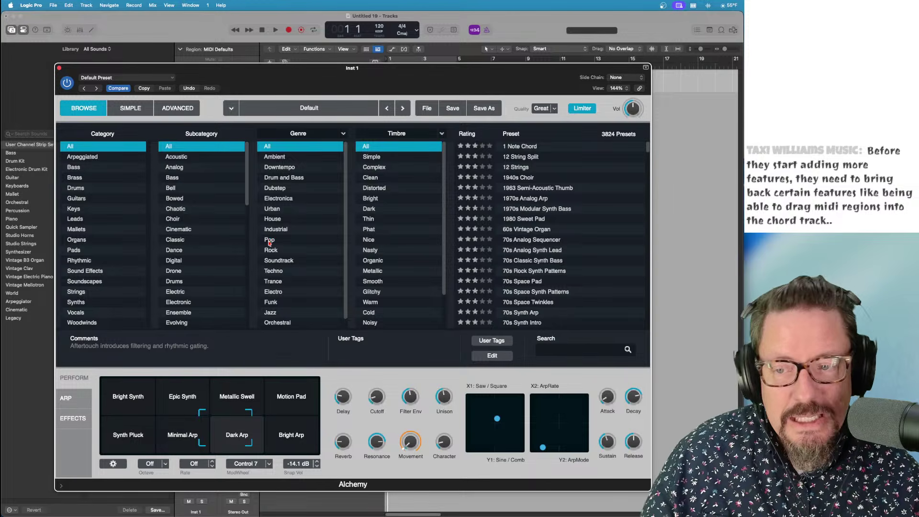
scroll(269, 243, down, 1)
scroll(270, 243, up, 1)
scroll(200, 247, down, 10)
scroll(199, 247, up, 10)
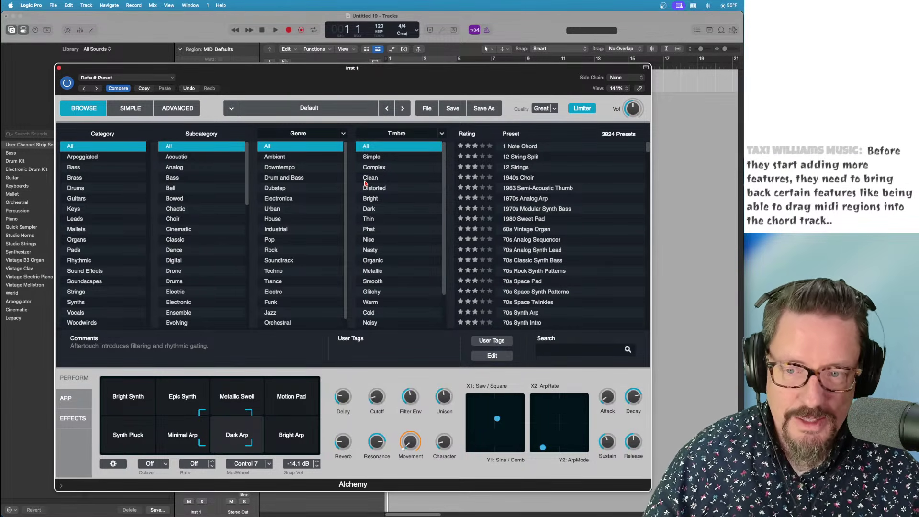
scroll(512, 211, down, 20)
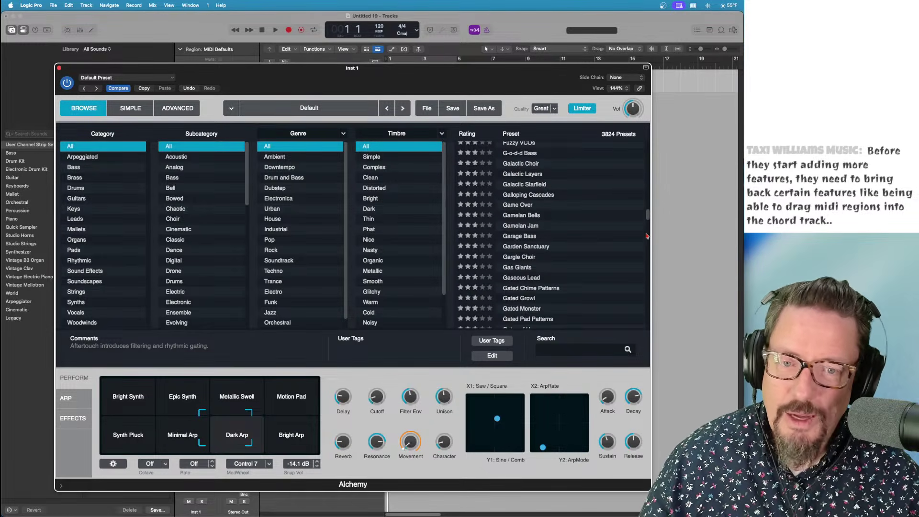
drag(647, 217, 506, 165)
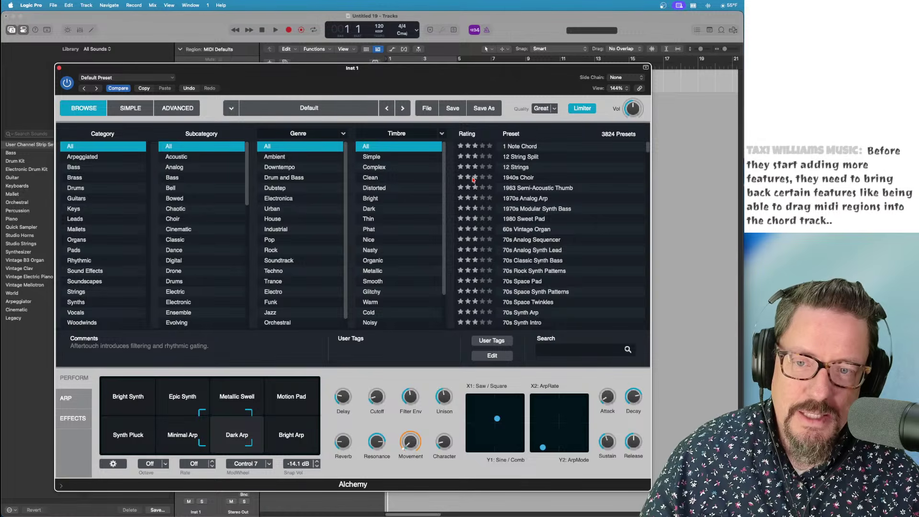
drag(648, 147, 633, 85)
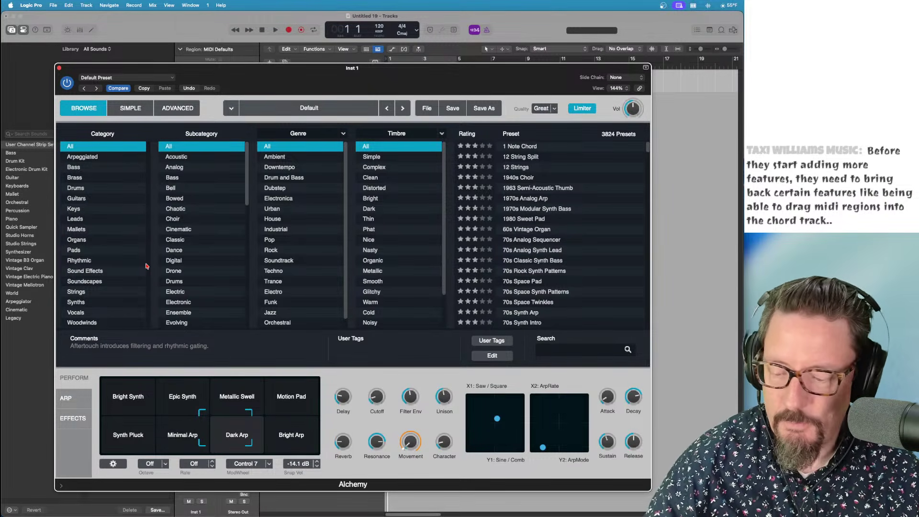
Step: Switch to Safari and read the Omnisphere overview page from the new sound libraries down to the New Patch Mutations section
key(super+Tab)
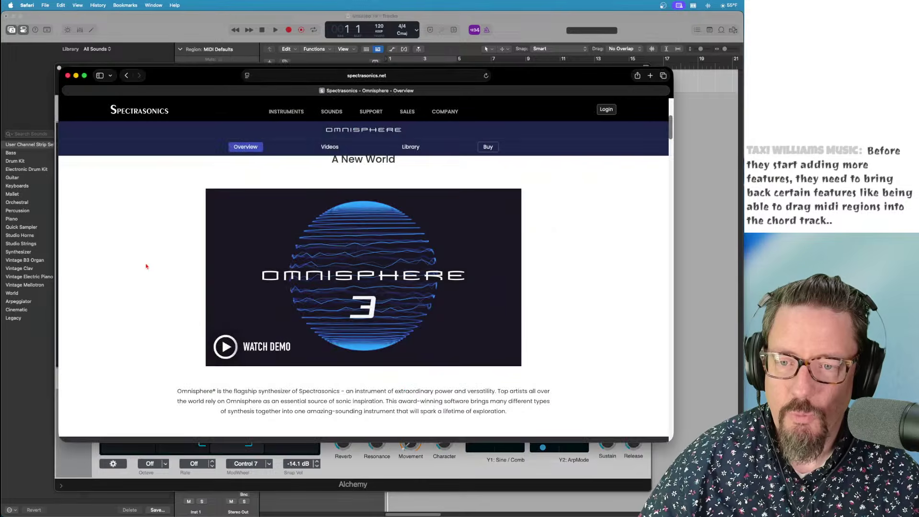
scroll(167, 243, down, 10)
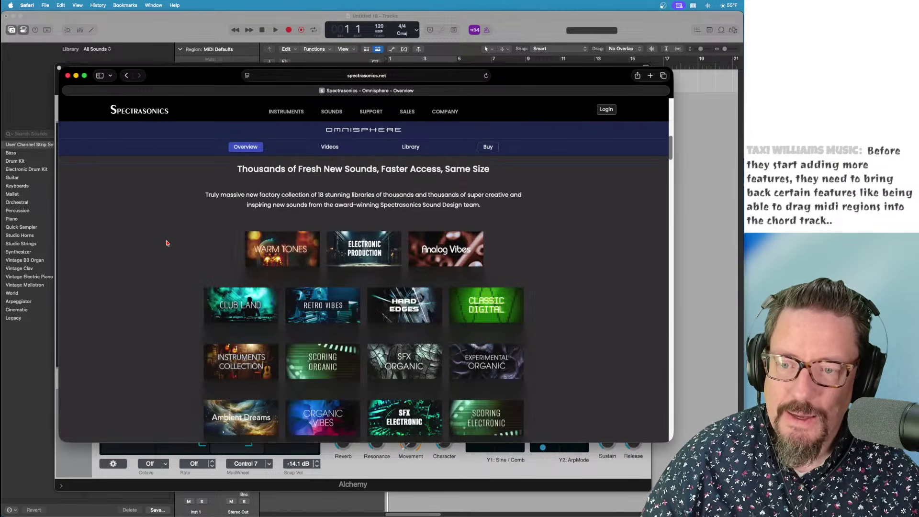
scroll(168, 244, up, 5)
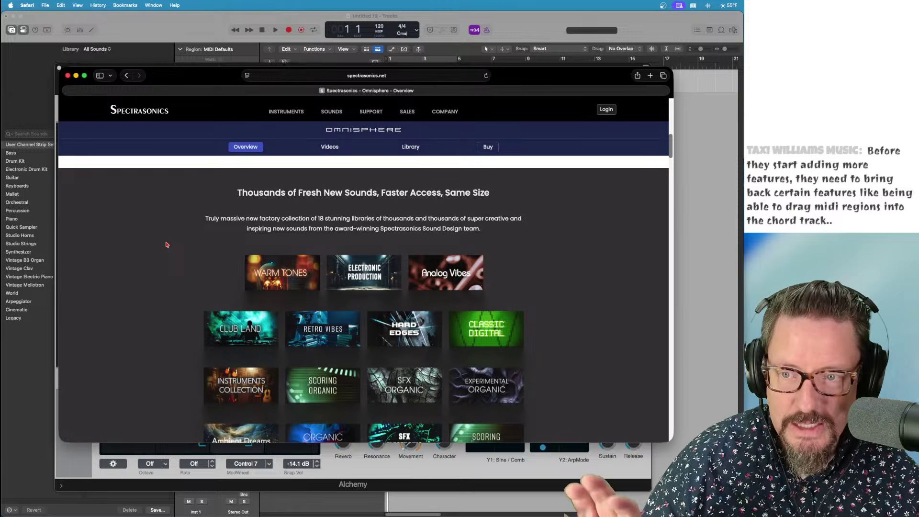
scroll(167, 245, down, 1)
scroll(166, 244, down, 8)
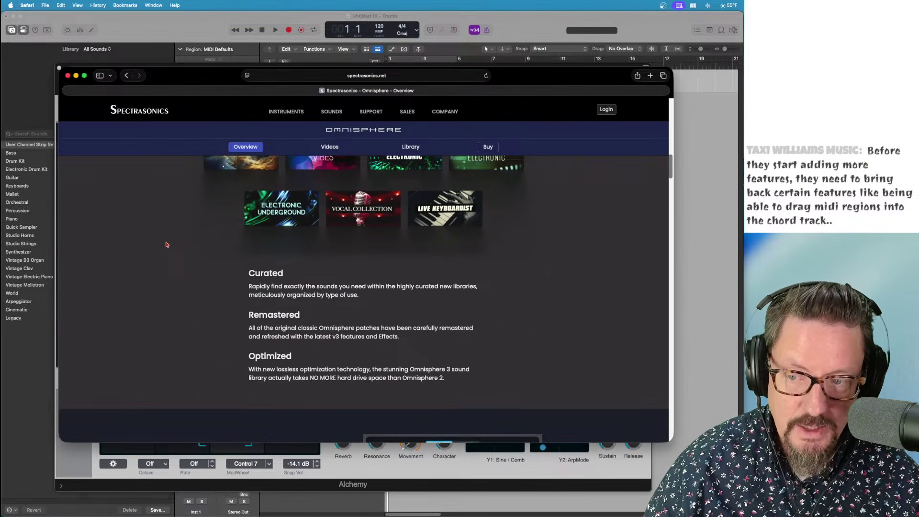
scroll(166, 244, down, 8)
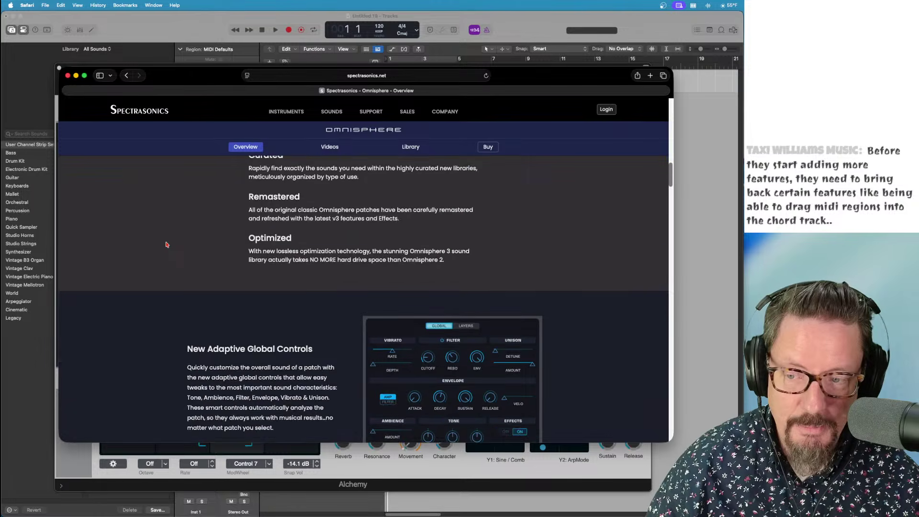
scroll(167, 244, down, 3)
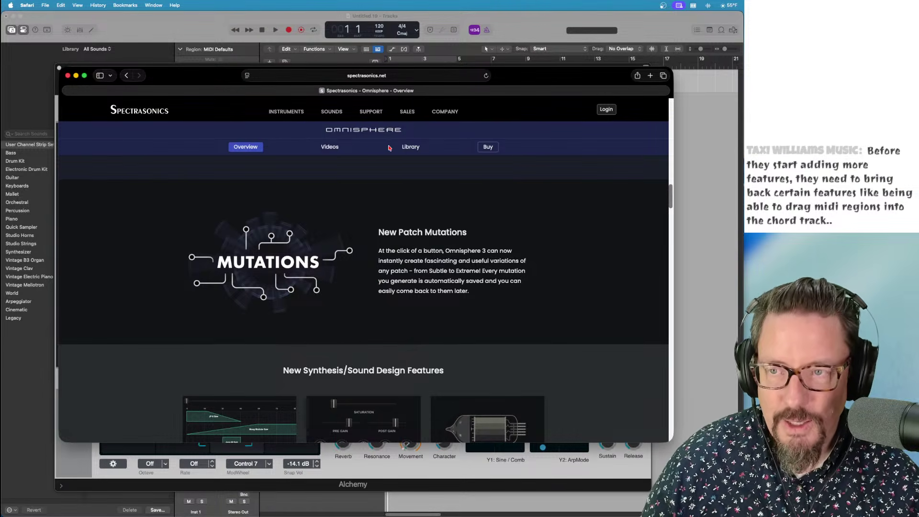
Step: Return to Logic Pro and filter the Alchemy presets to the Synths category and Analog subcategory
click(508, 26)
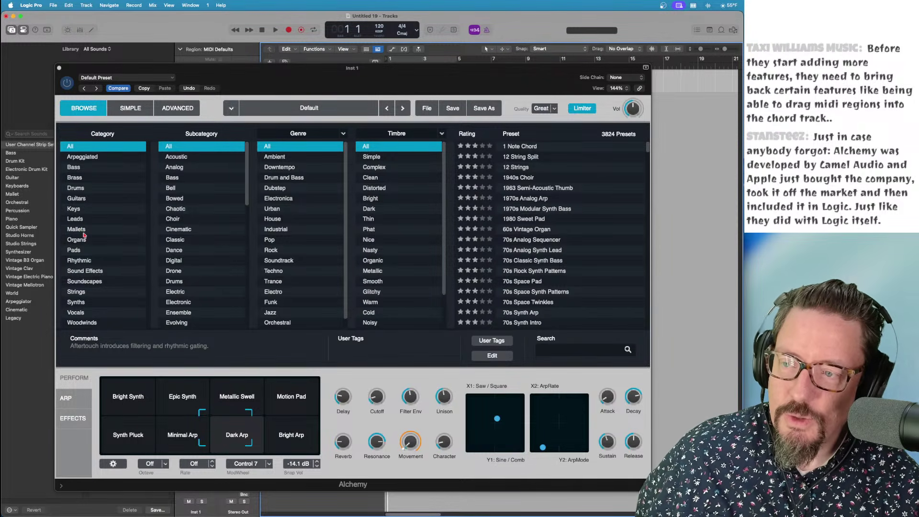
click(81, 302)
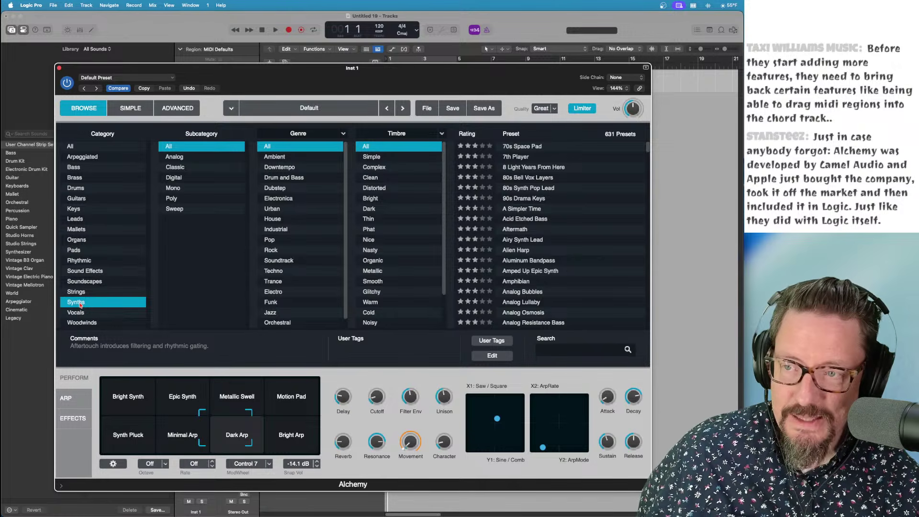
click(186, 158)
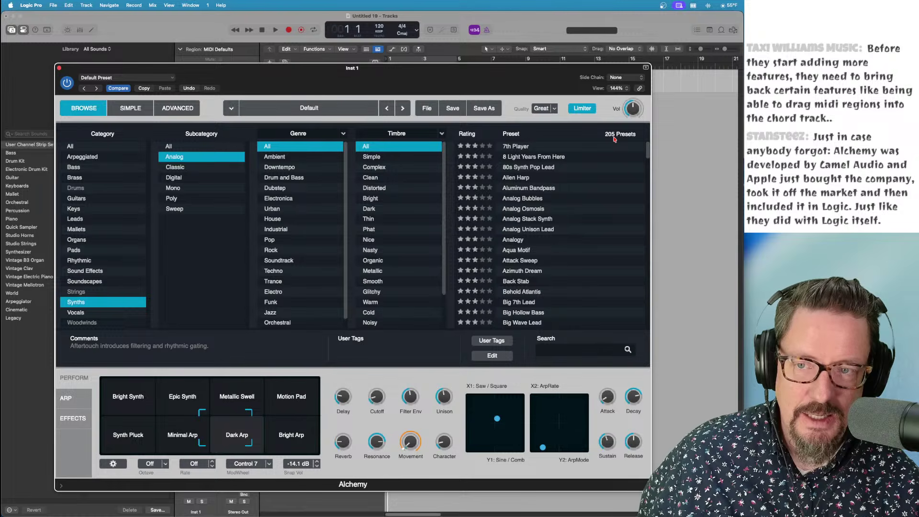
Step: Compare the analog synth presets under the timbres Simple, Complex, Clean, Distorted, Bright, Dark, Thin, Phat and Nice
click(415, 158)
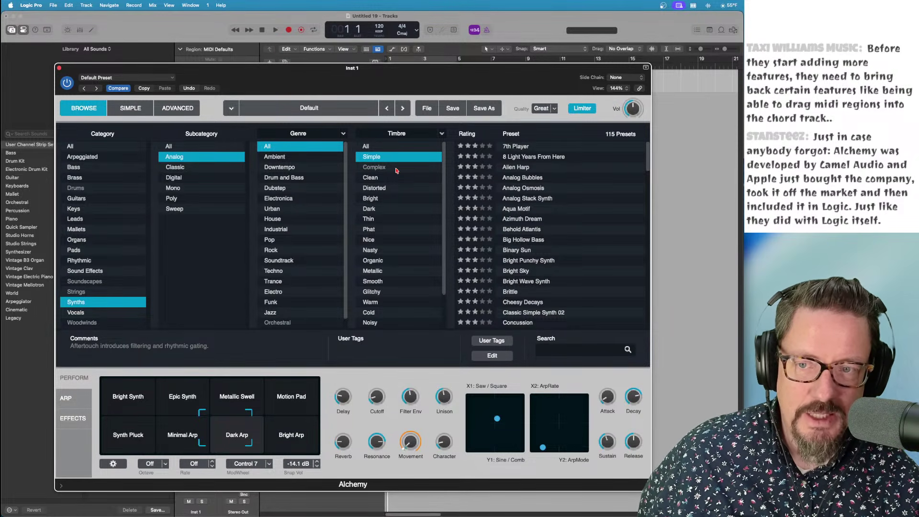
click(396, 170)
click(390, 177)
click(387, 189)
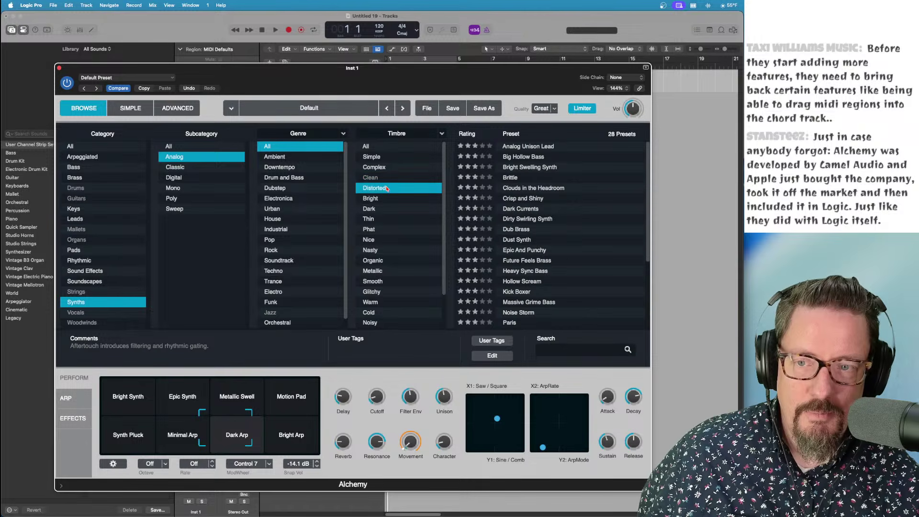
click(386, 198)
click(384, 209)
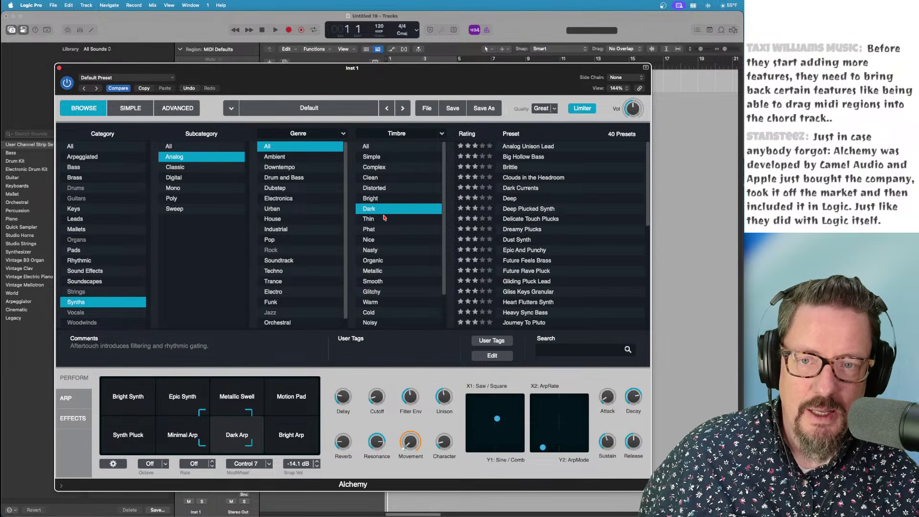
click(384, 220)
click(384, 229)
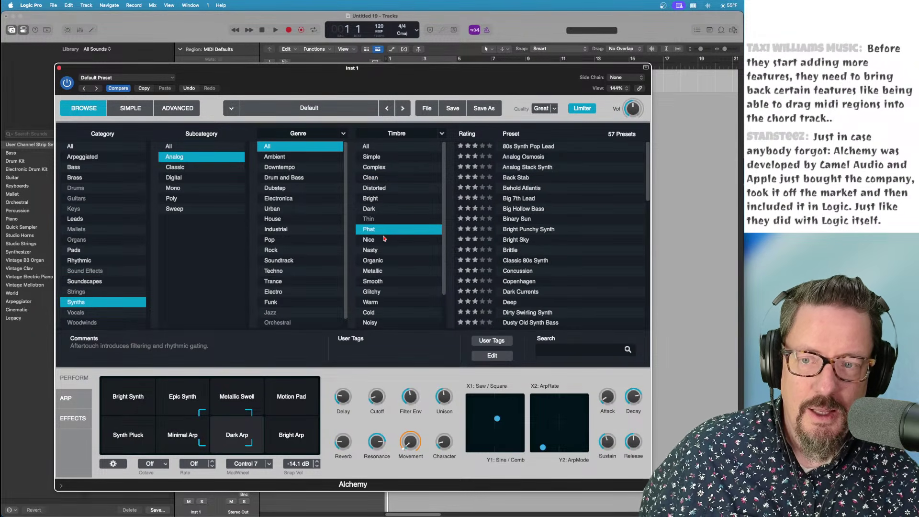
click(384, 238)
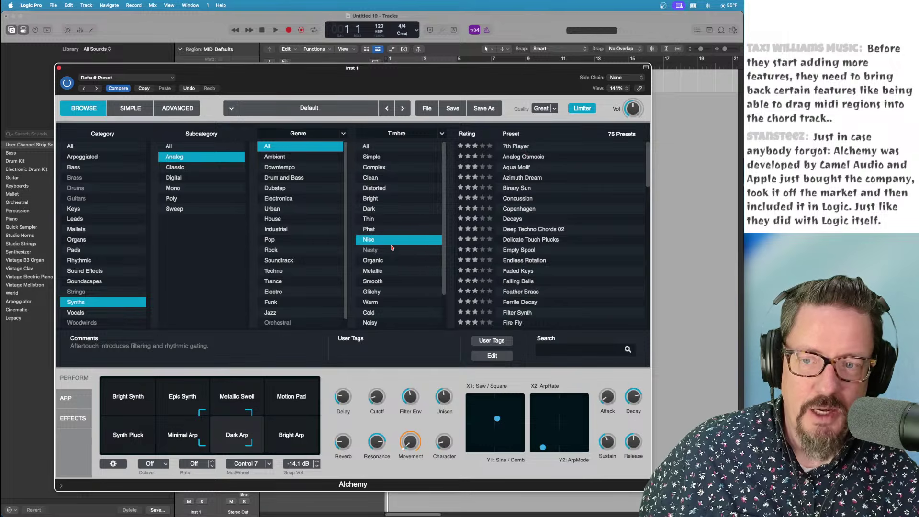
Step: Compare the analog synth presets under the timbres Organic, Metallic, Smooth, Glitchy, Warm, Cold and Noisy
click(389, 260)
click(393, 271)
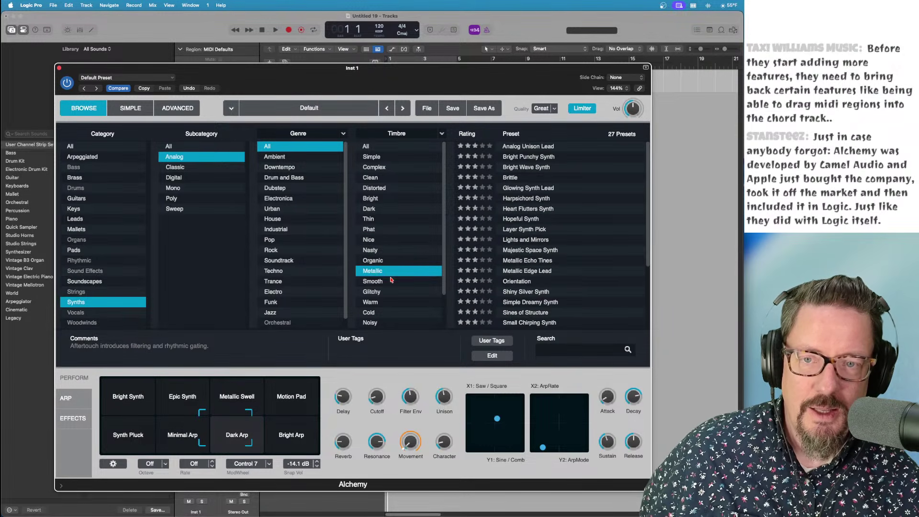
click(392, 281)
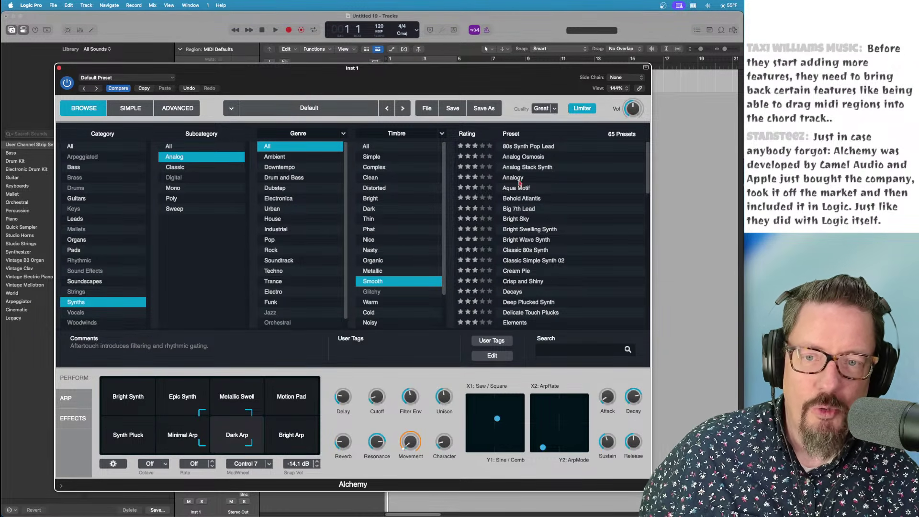
click(392, 293)
click(391, 303)
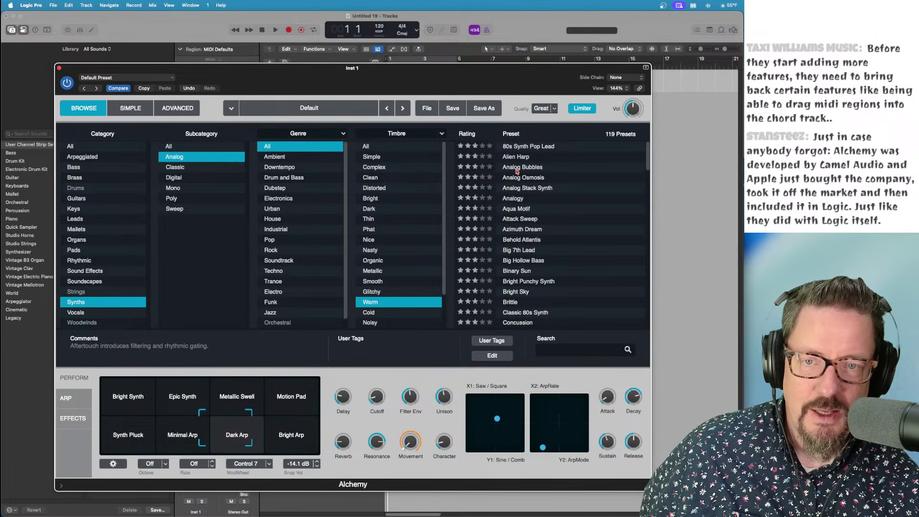
click(395, 315)
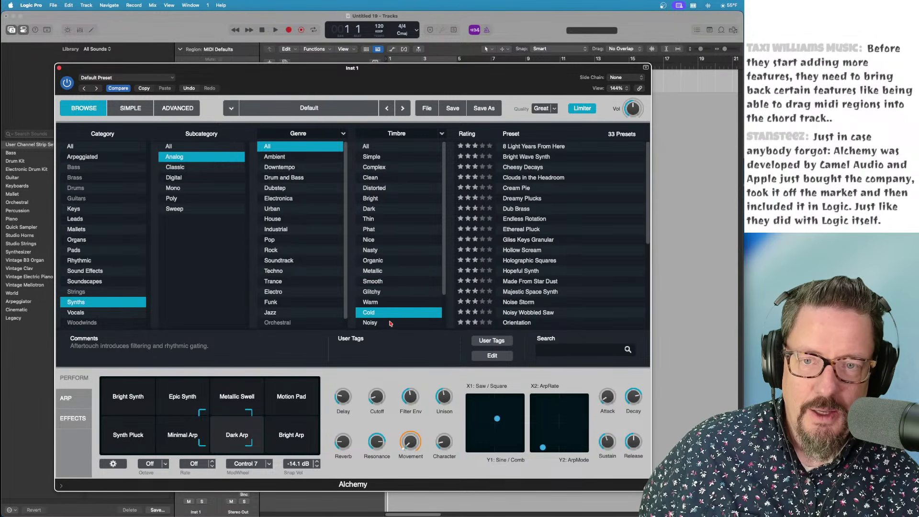
click(390, 323)
Step: Check the analog synth presets under the timbres Detuned, Breathy and Muted, and reset the timbre filter to All
scroll(398, 263, down, 3)
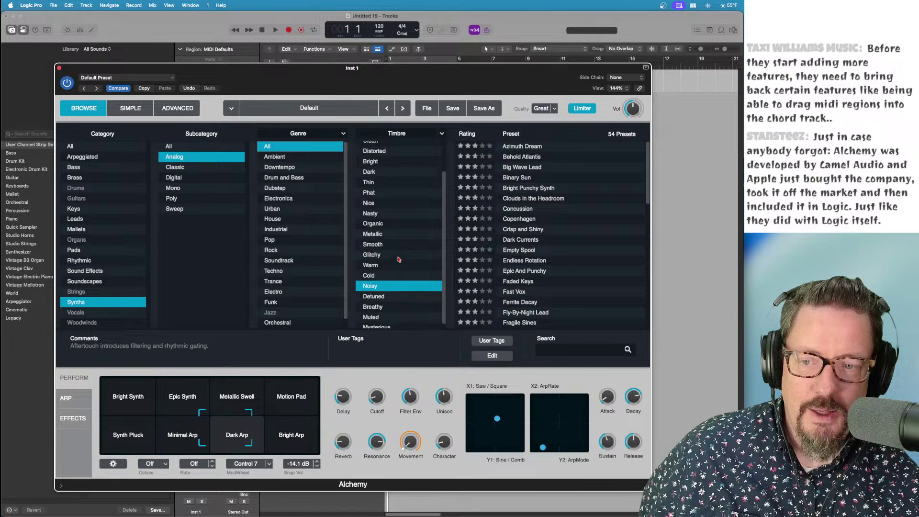
click(392, 291)
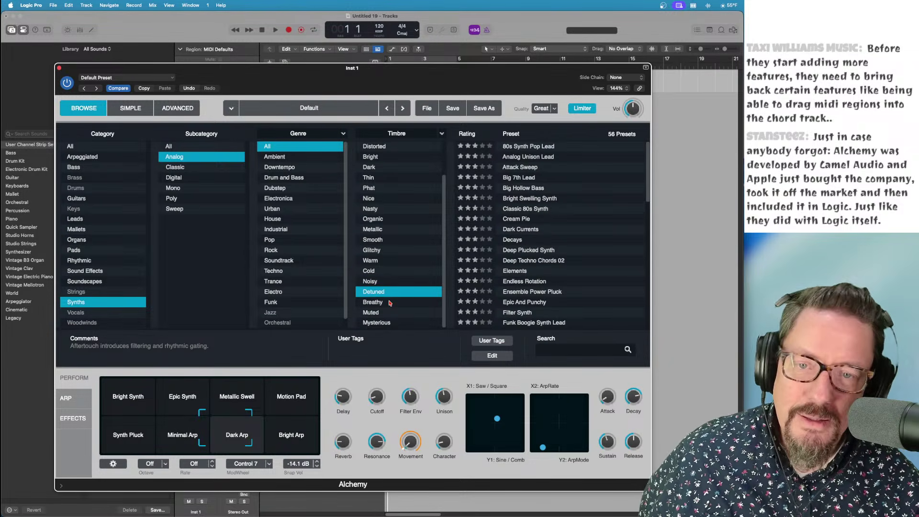
click(390, 302)
click(391, 314)
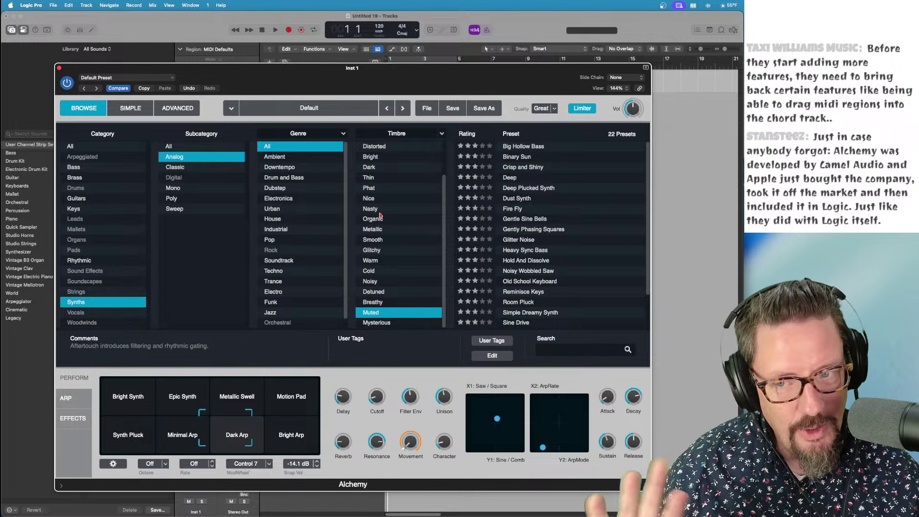
scroll(405, 162, up, 3)
click(396, 146)
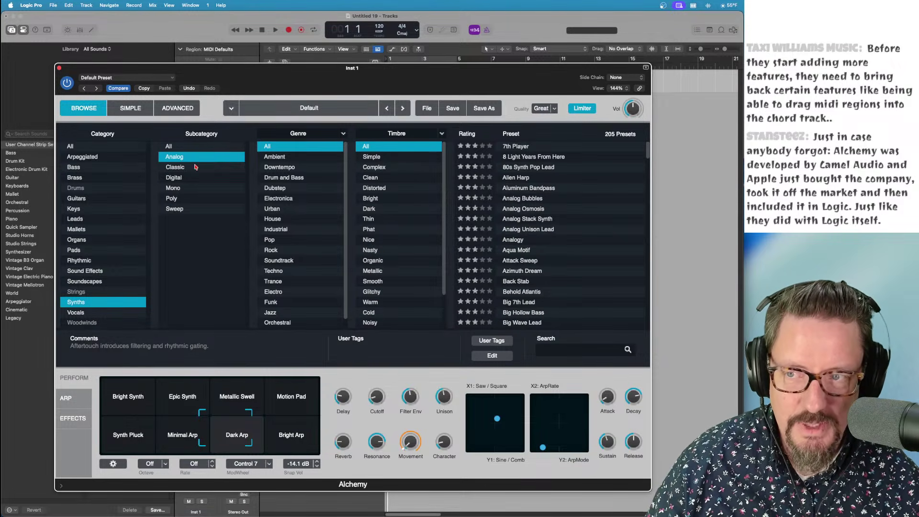
Step: Compare the synth subcategories Analog, Classic, Digital, Mono, Poly and Sweep, and reset the subcategory filter to All
click(182, 146)
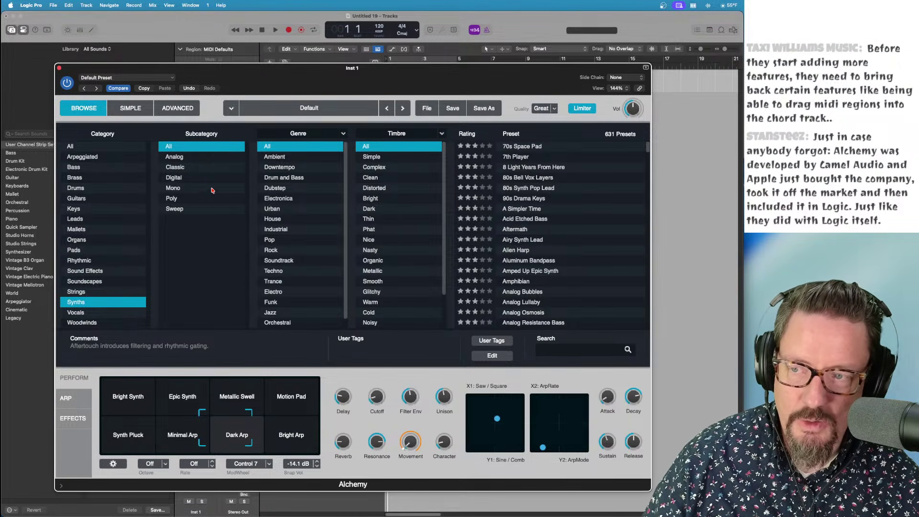
click(188, 160)
click(185, 167)
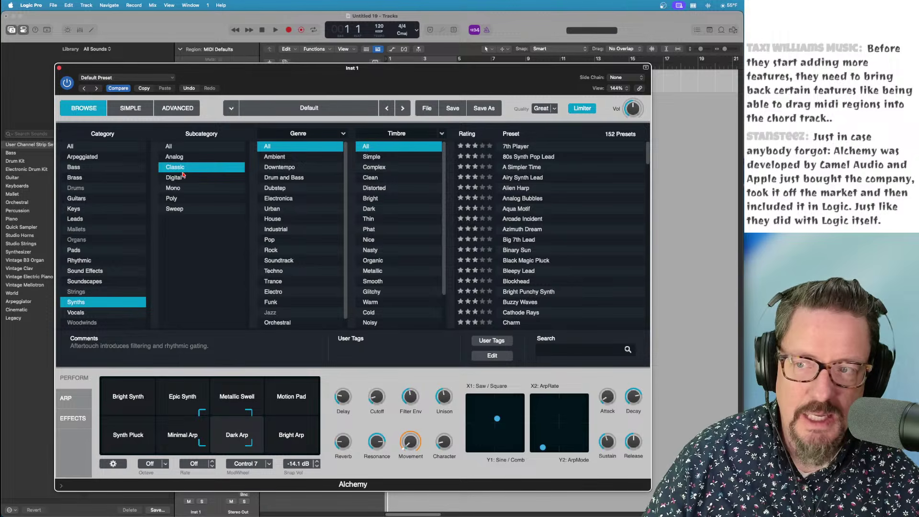
click(182, 177)
click(183, 188)
click(182, 200)
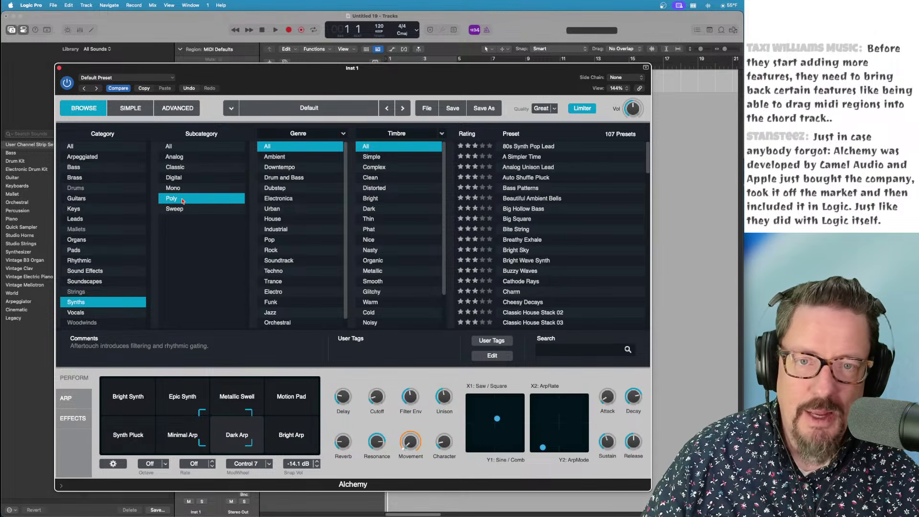
click(185, 210)
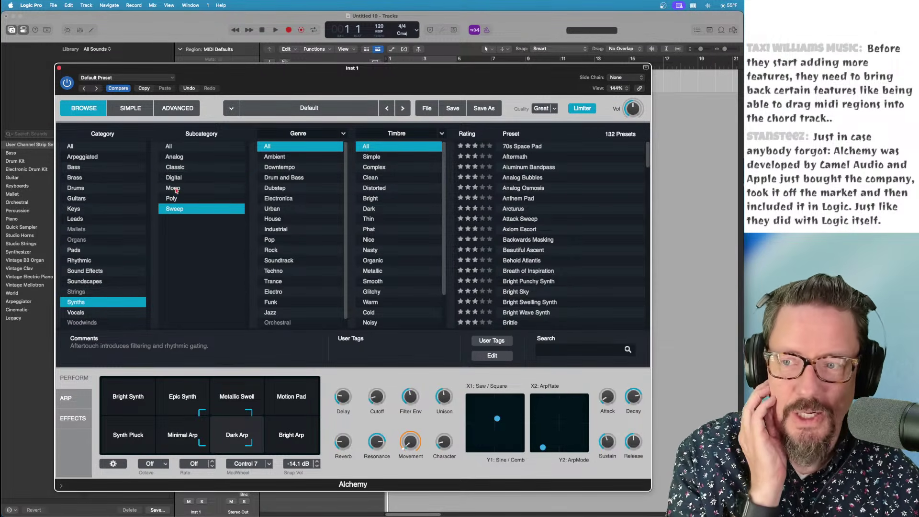
click(179, 147)
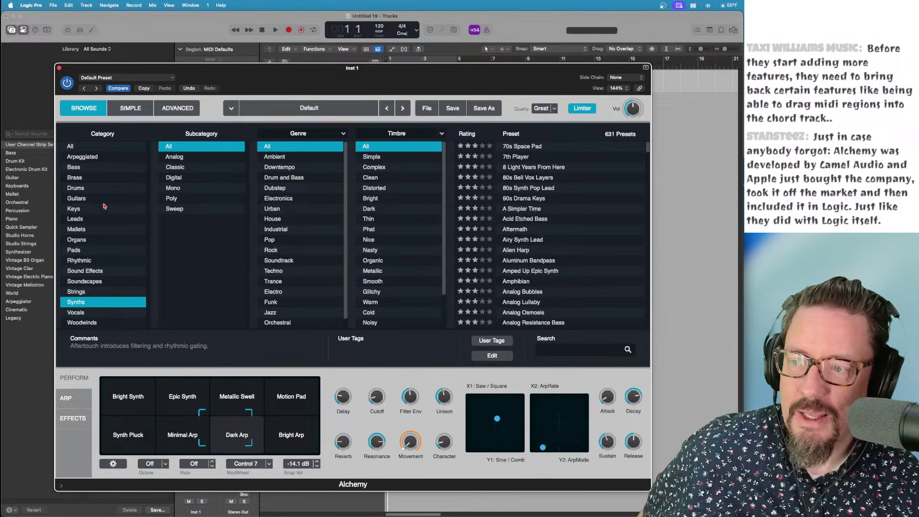
Step: Filter the presets to the Vocals category with the Simple timbre
click(91, 316)
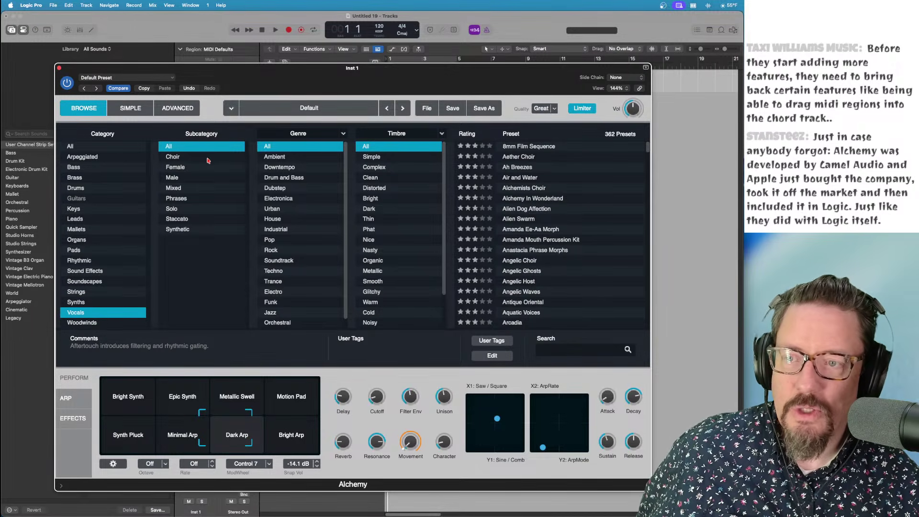
click(378, 157)
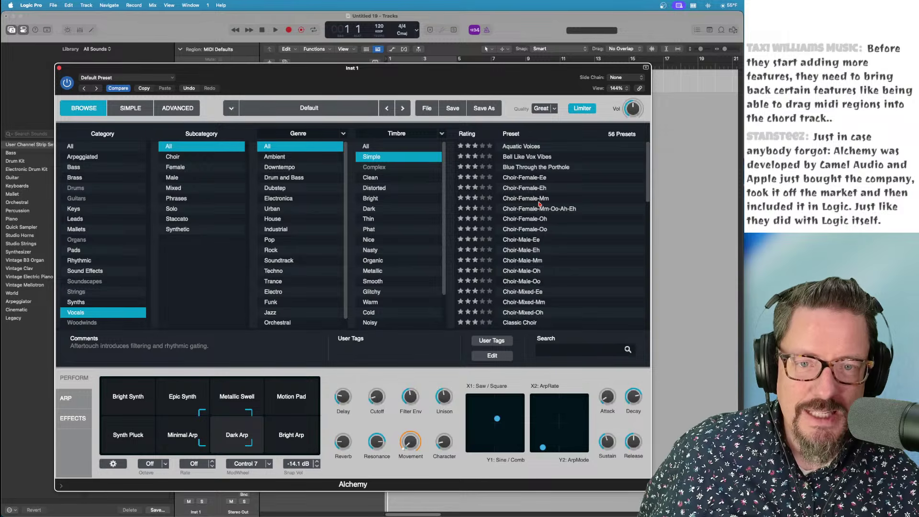
Step: Look through the full list of vocal presets with the Simple timbre
scroll(539, 205, down, 10)
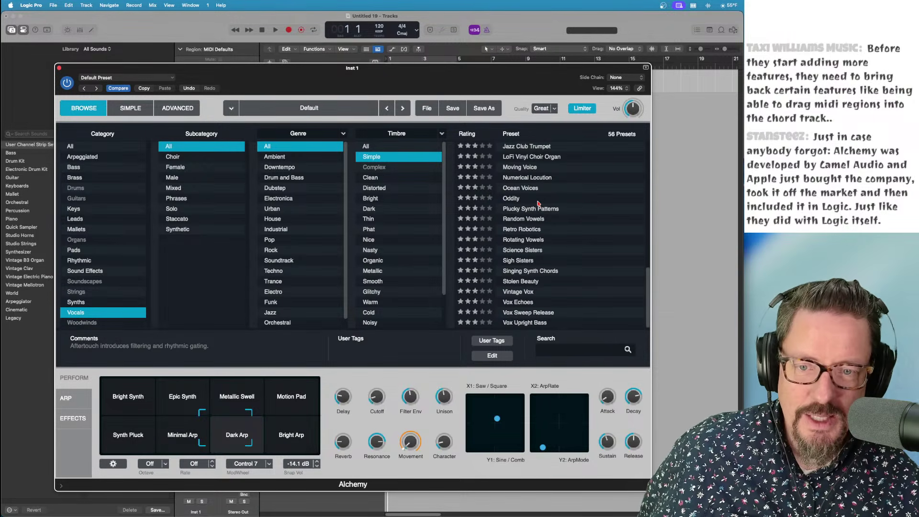
scroll(540, 204, up, 10)
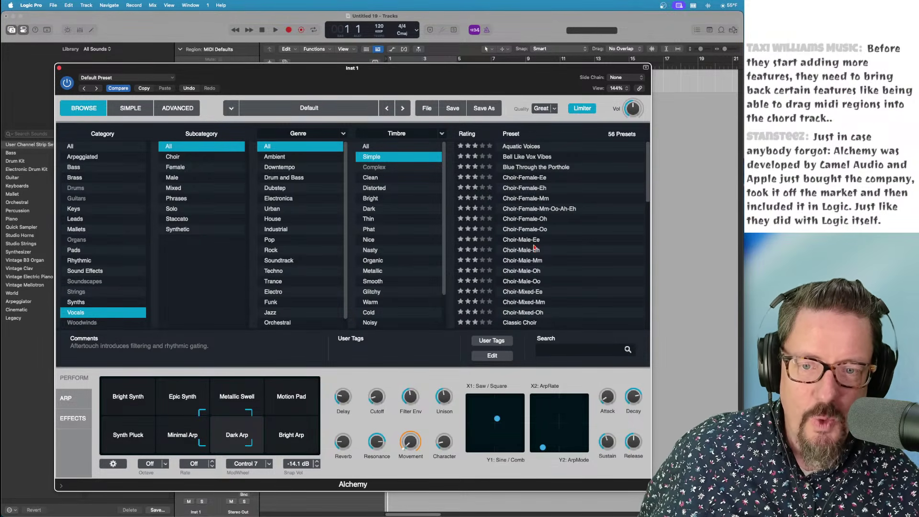
scroll(527, 248, down, 10)
scroll(527, 249, up, 10)
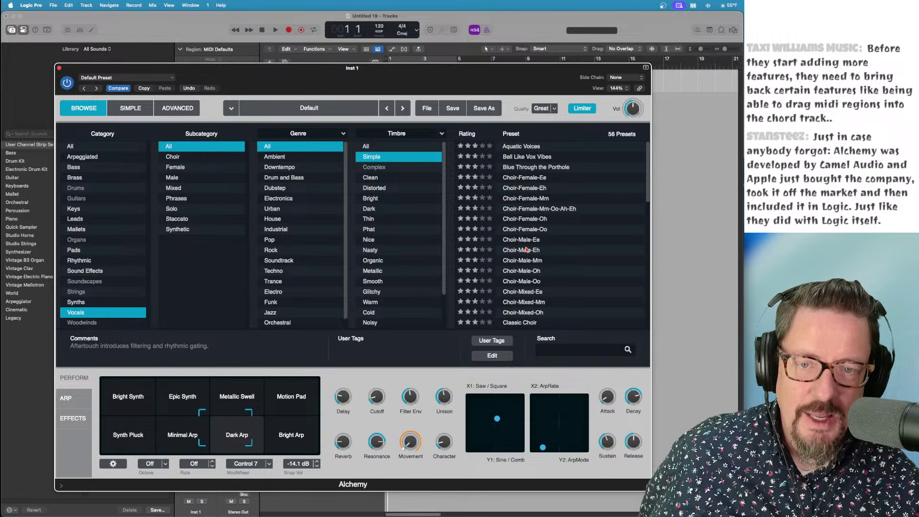
scroll(527, 248, down, 10)
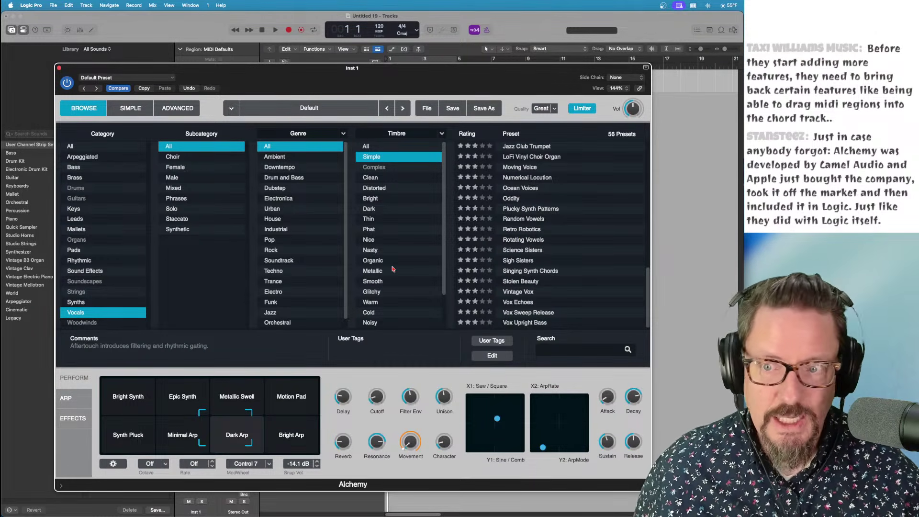
Step: Reset the category and timbre filters to All, and open Alchemy's advanced view
click(80, 147)
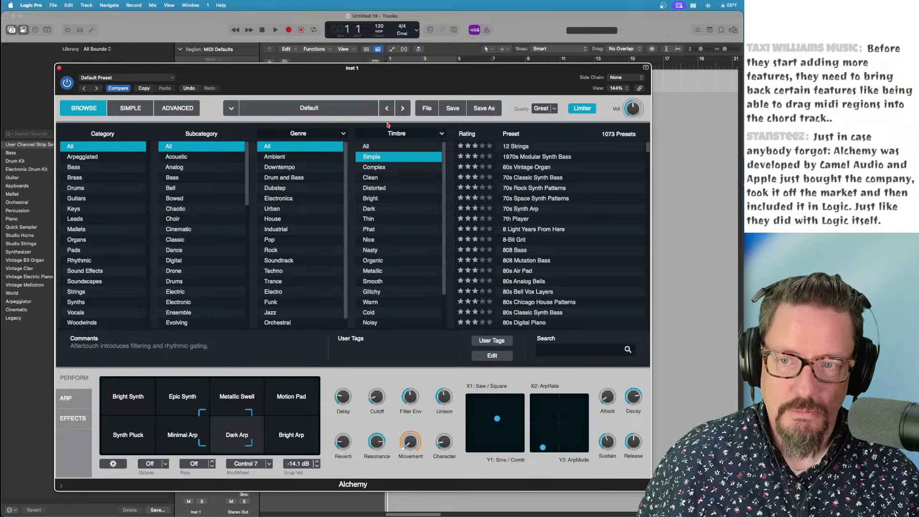
click(385, 147)
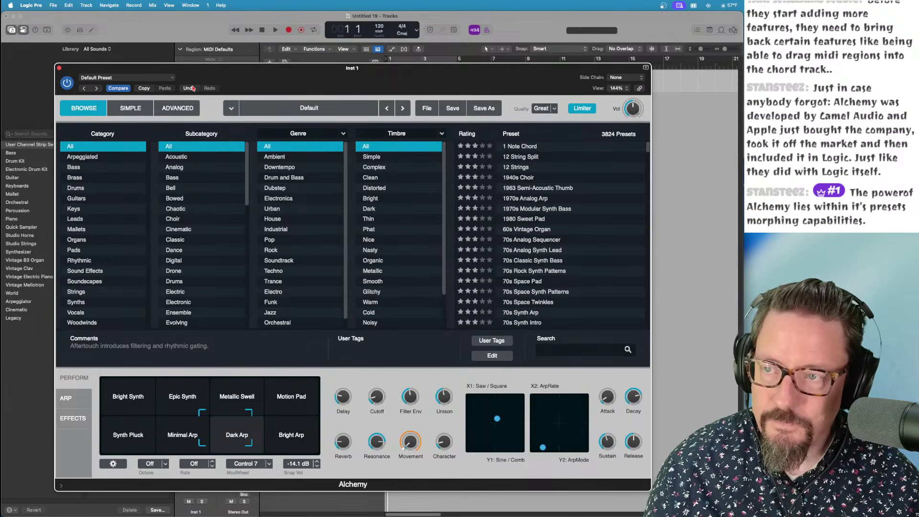
click(178, 108)
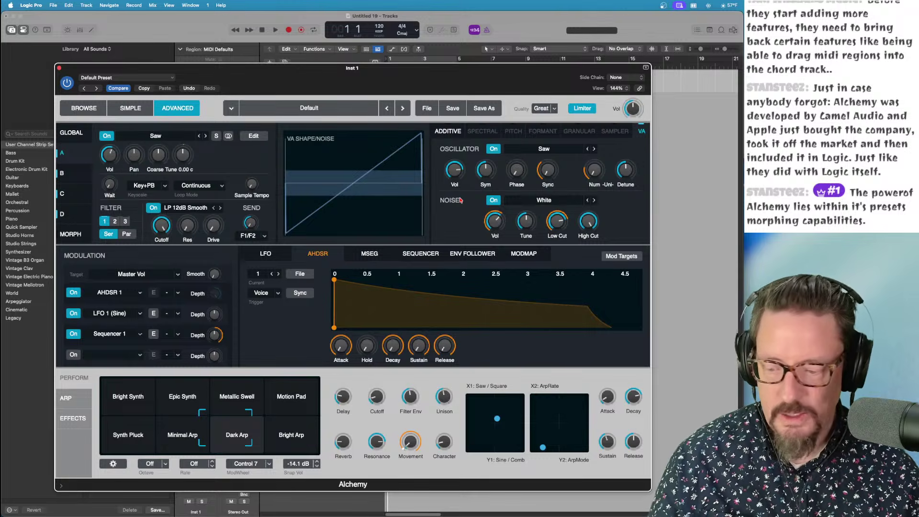
Step: Switch to Safari, review the new synthesis, FX and v3 features on the Omnisphere overview page, and open its Interface Tour
key(super+Tab)
scroll(327, 273, down, 3)
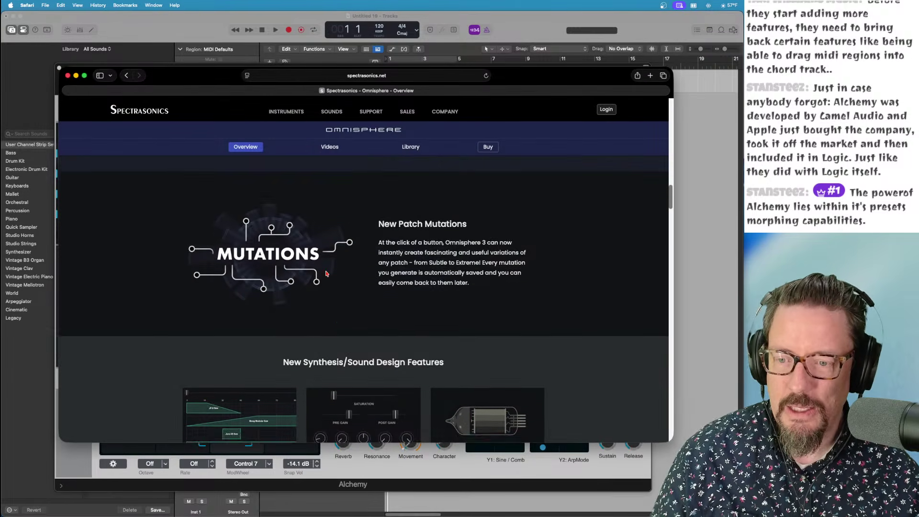
scroll(327, 274, down, 2)
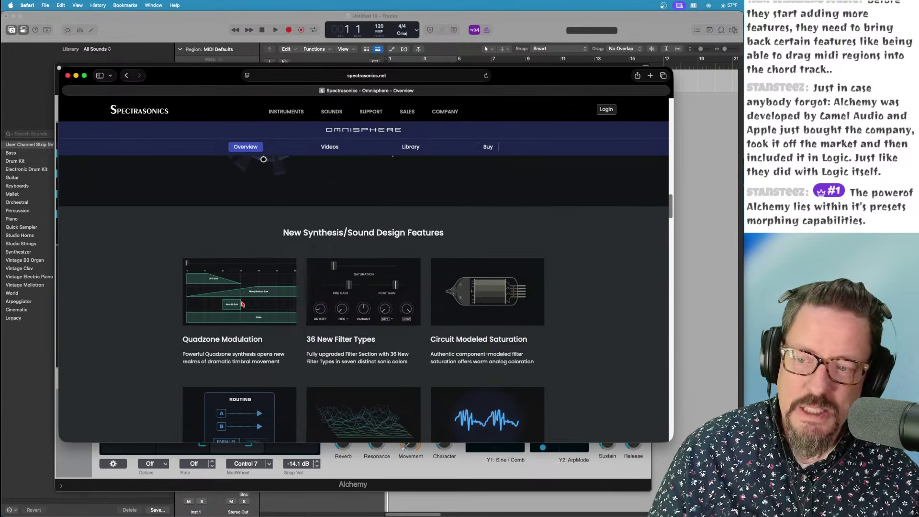
scroll(241, 304, down, 2)
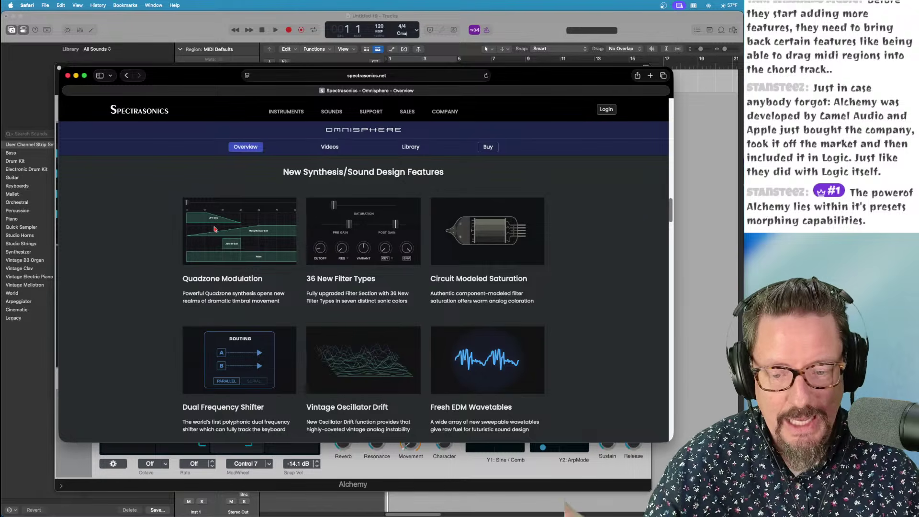
scroll(249, 236, down, 10)
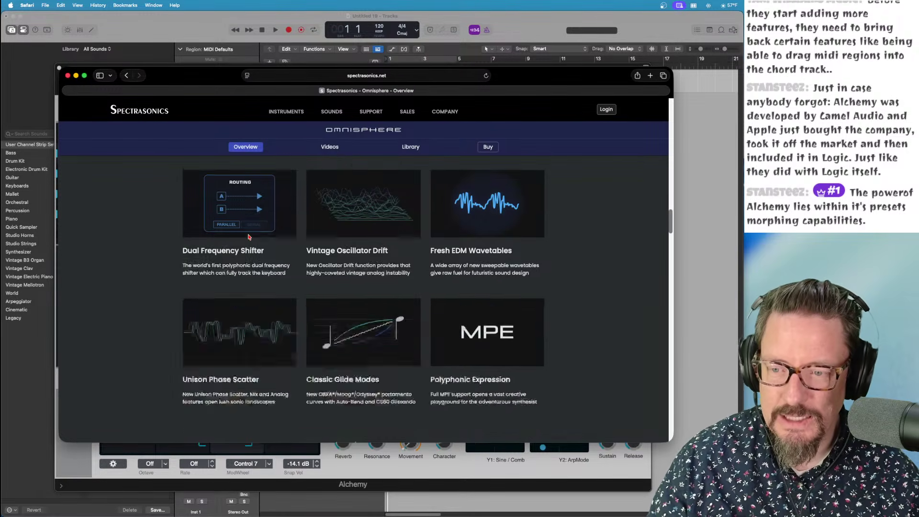
scroll(248, 236, down, 15)
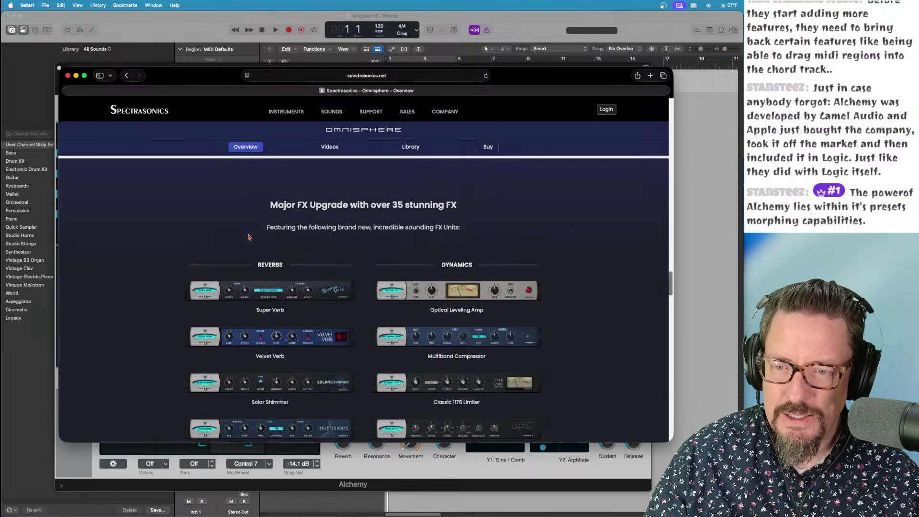
scroll(248, 236, down, 10)
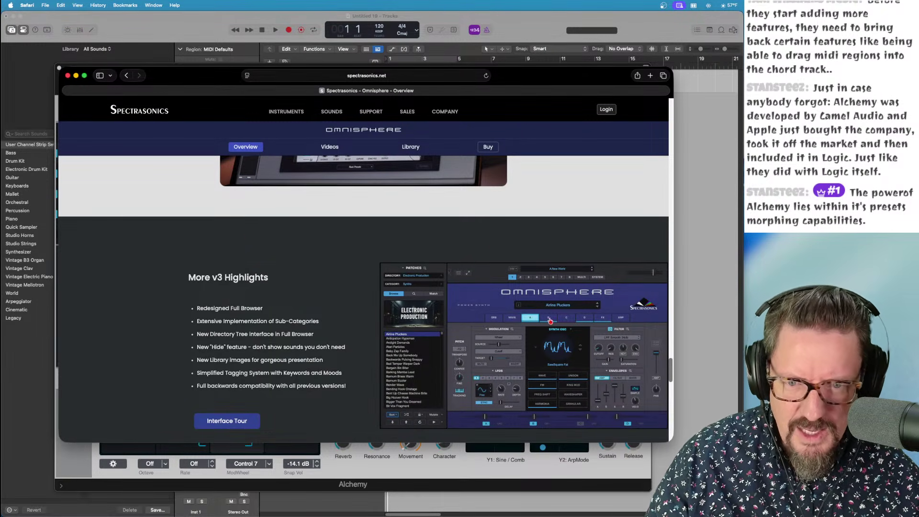
click(250, 422)
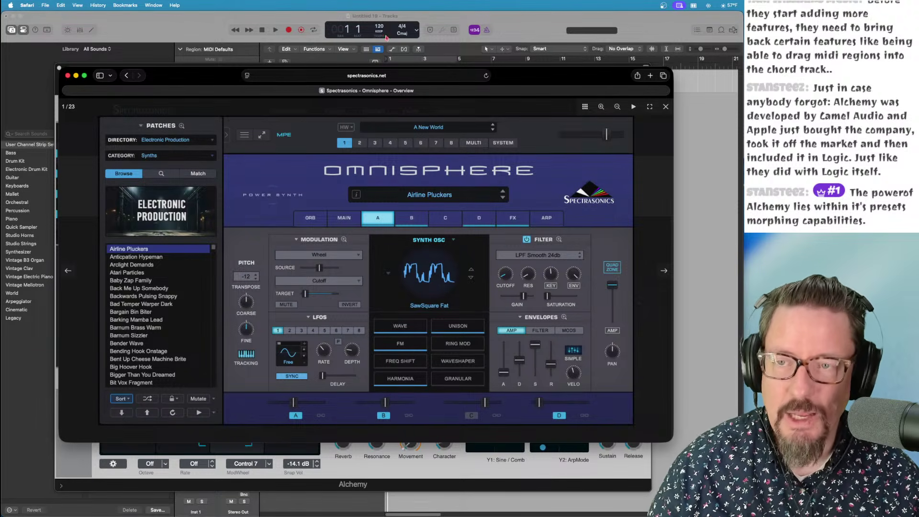
Step: Switch back to Logic Pro and compare the Global page with the settings of sources A, B, C and D, returning to source A
click(184, 24)
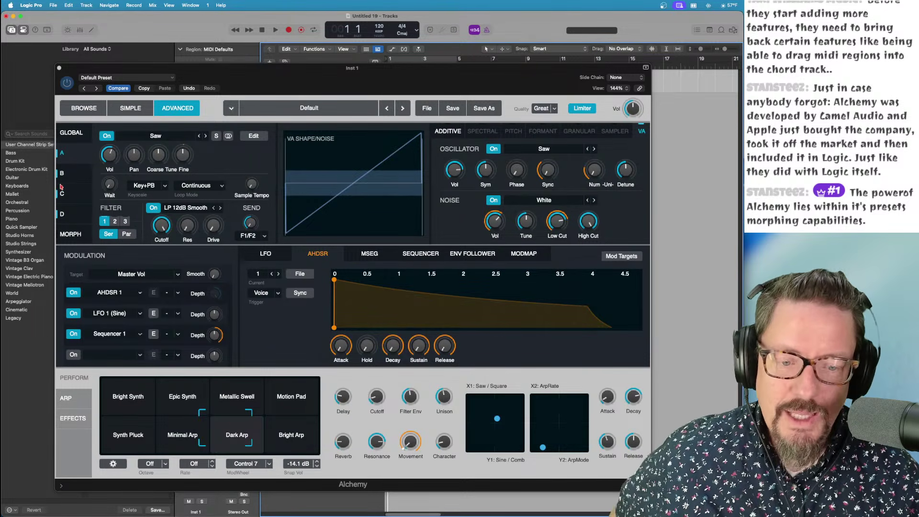
click(75, 156)
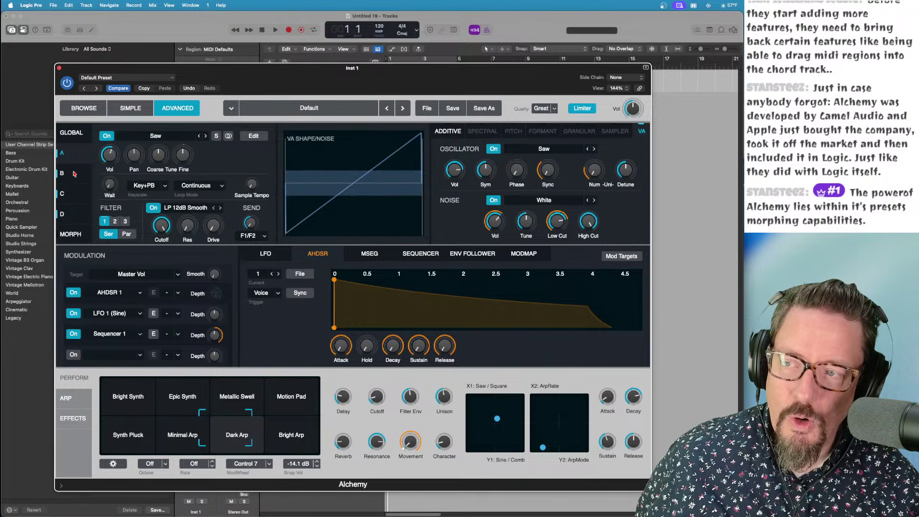
click(75, 175)
click(75, 141)
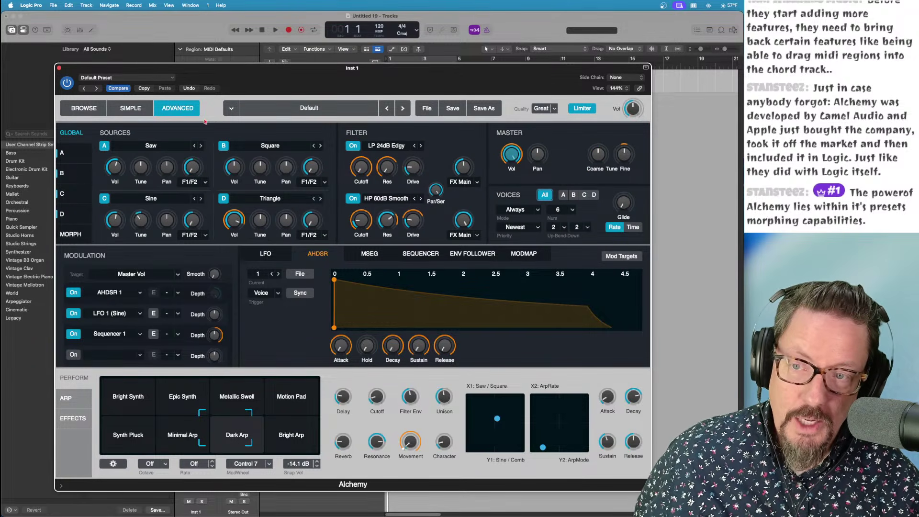
click(73, 156)
click(74, 174)
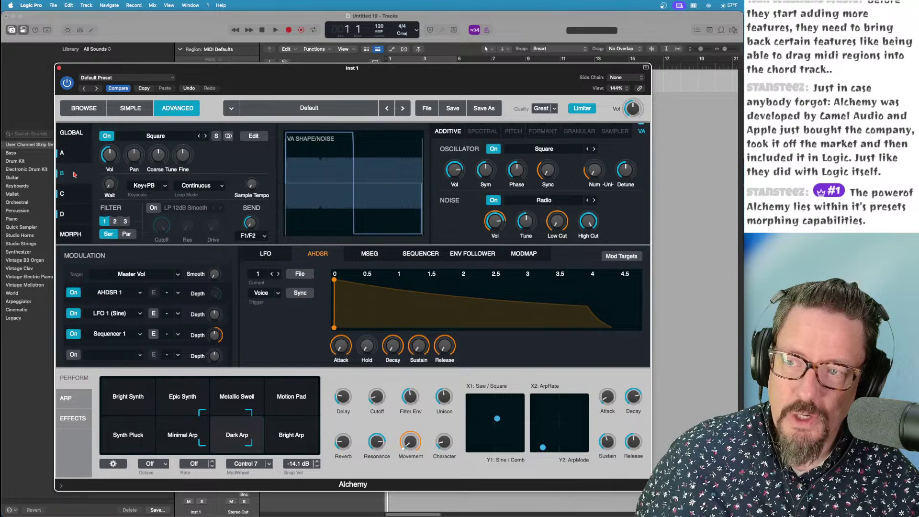
click(69, 197)
click(71, 217)
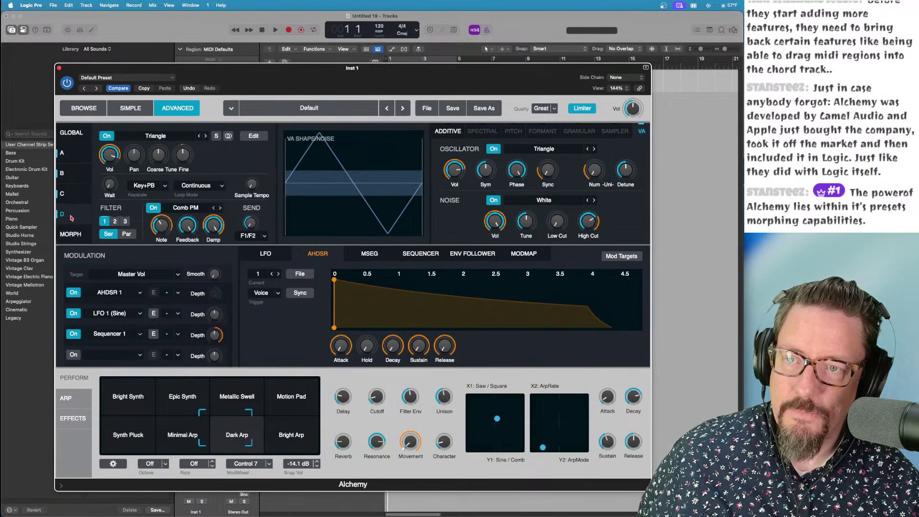
click(74, 156)
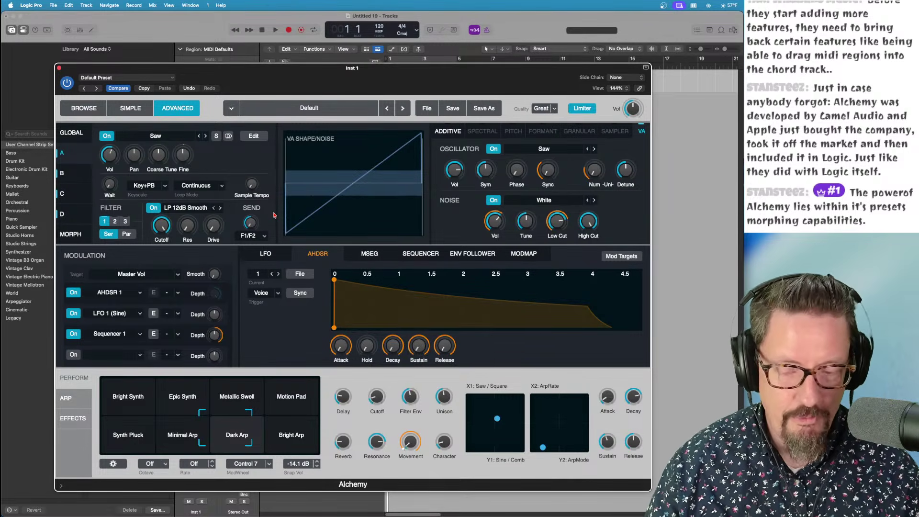
Step: Open the Morph page and move the XFade XY point, keeping it in source C's corner
click(72, 234)
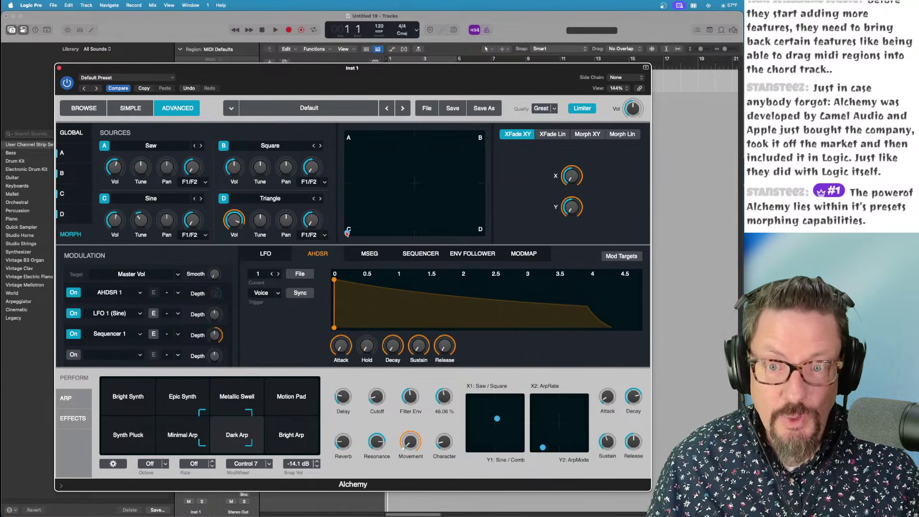
drag(348, 233, 327, 248)
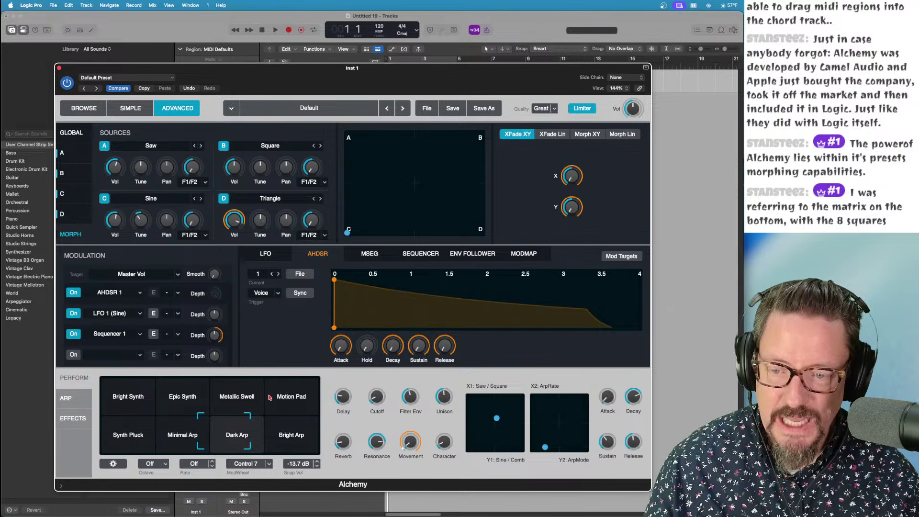
mouse_move(340, 395)
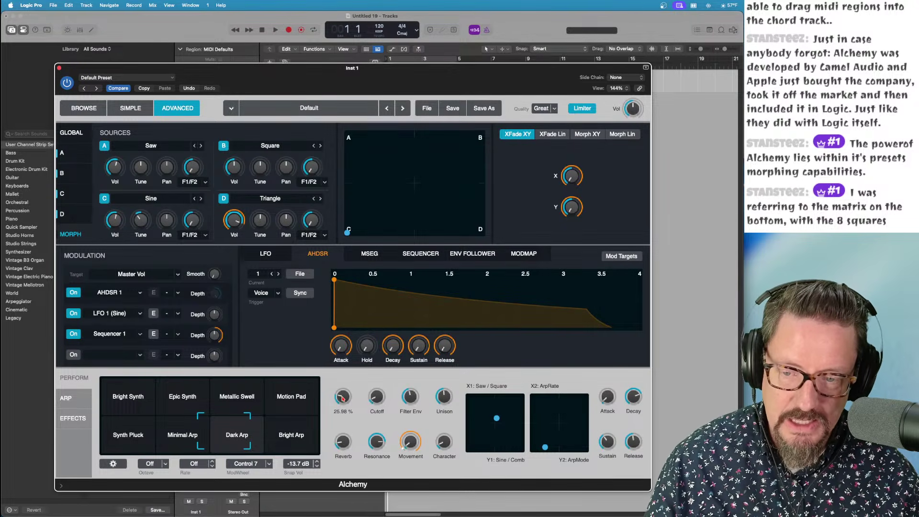
mouse_move(444, 395)
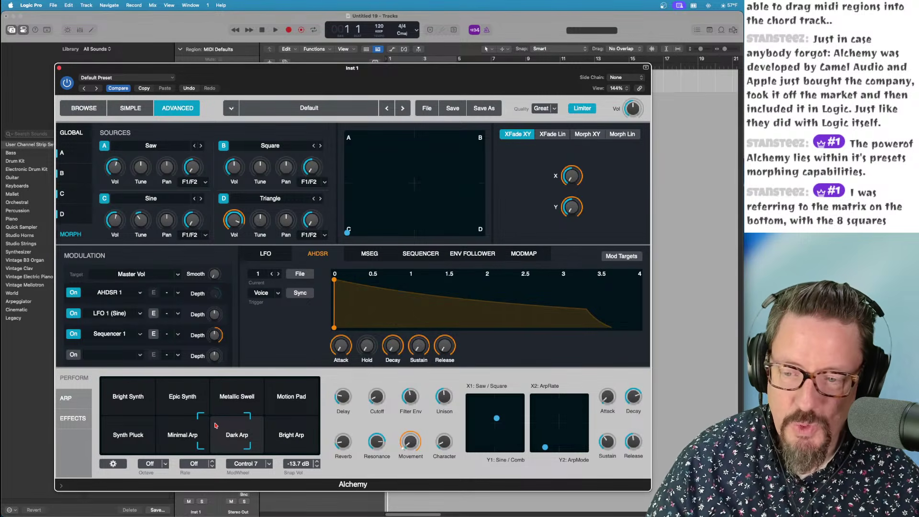
Step: Audition the Bright Synth snapshot and blend between the Minimal Arp and Bright Synth snapshots, ending on Bright Synth
click(115, 396)
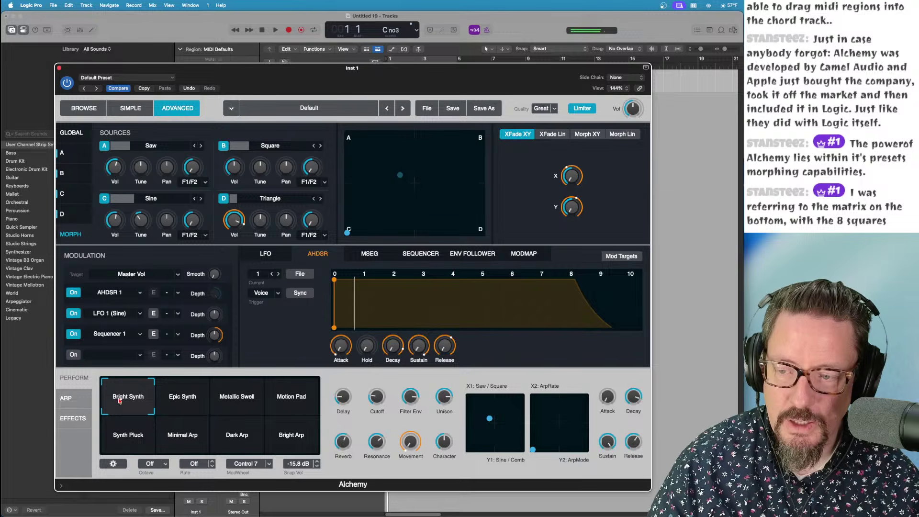
click(194, 431)
drag(195, 430, 130, 391)
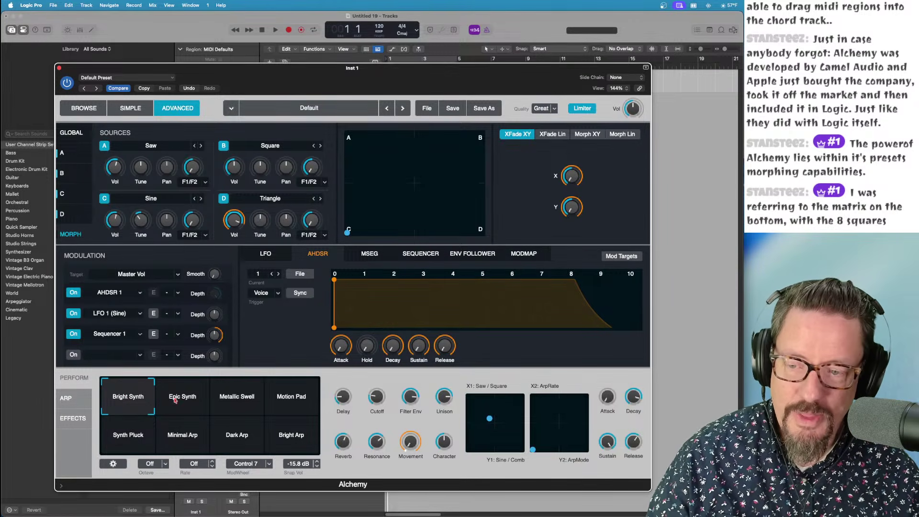
click(130, 405)
drag(133, 408, 43, 377)
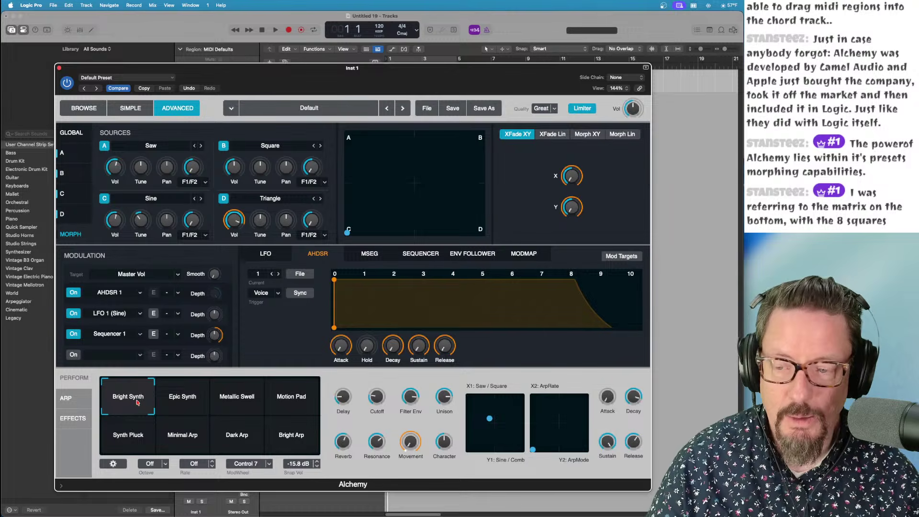
Step: Check source A, load the Landscaping synth preset from the full preset list, and show it in the advanced view
click(80, 160)
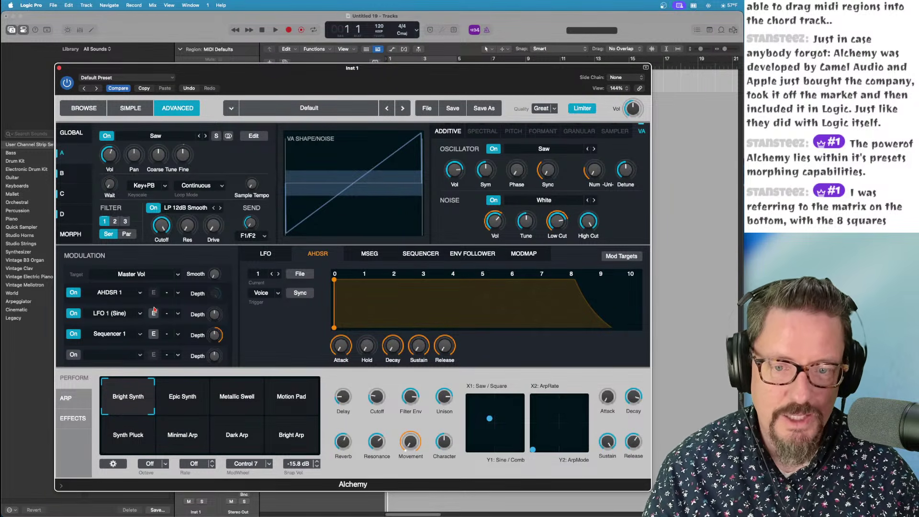
click(90, 111)
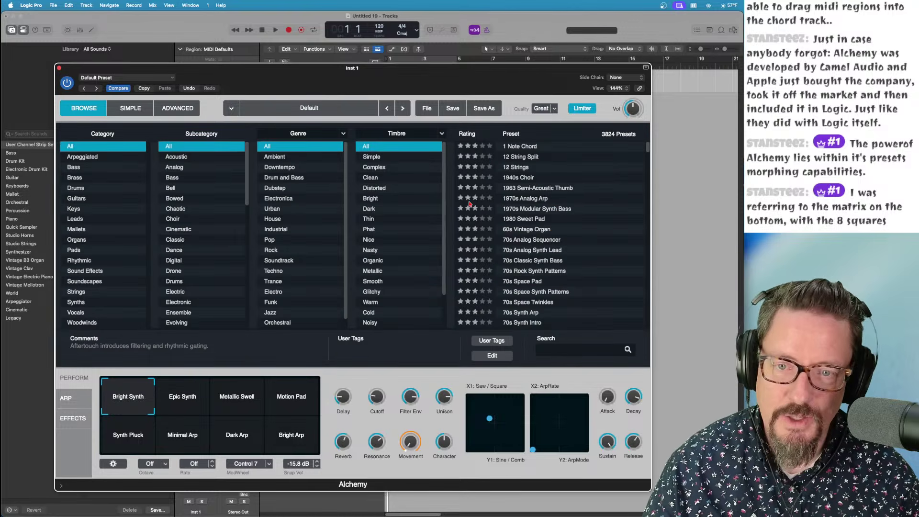
scroll(520, 239, down, 20)
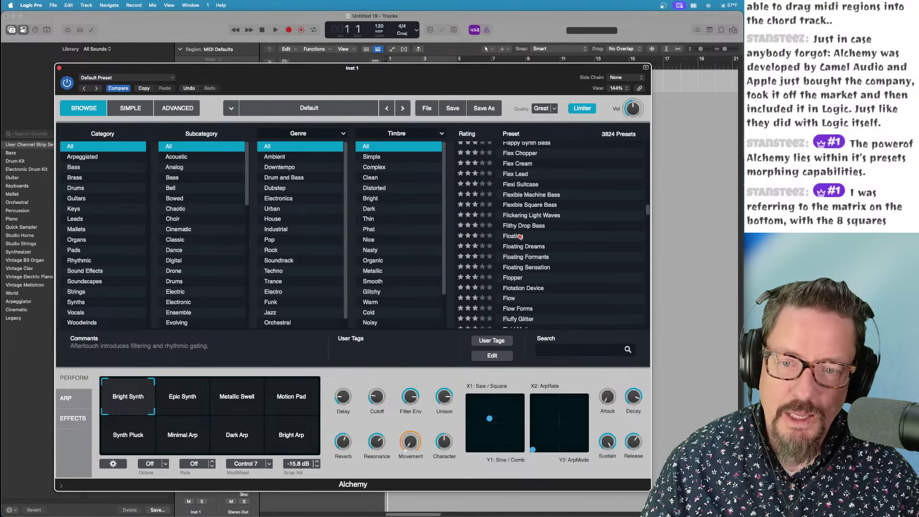
click(520, 238)
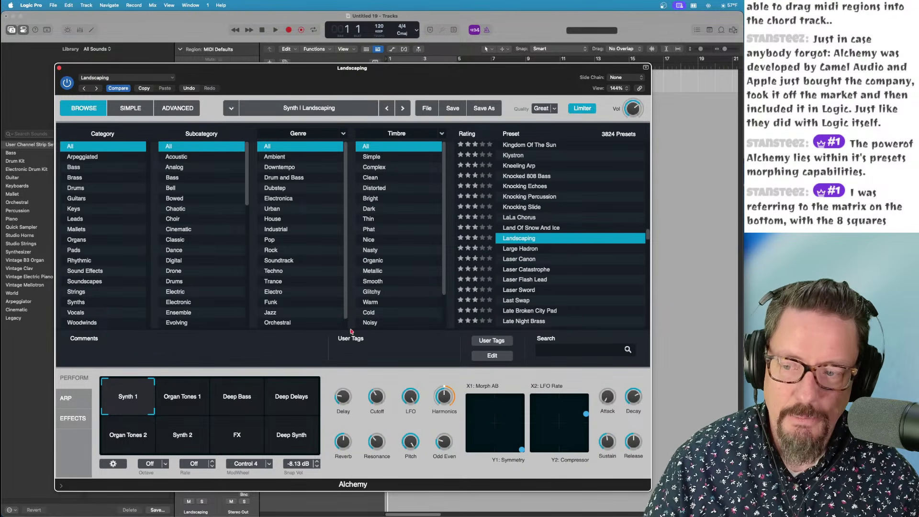
click(180, 107)
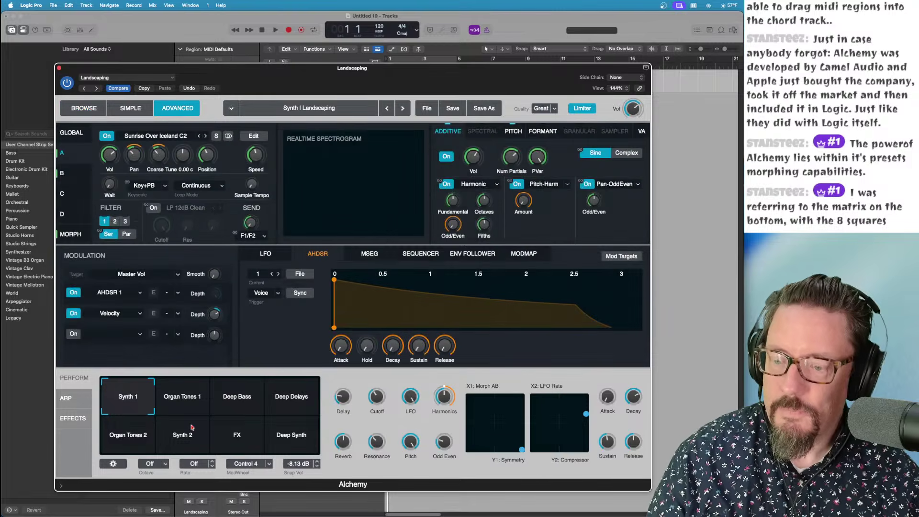
Step: Audition the Landscaping preset's snapshots Organ Tones 1, FX, Deep Synth, Deep Delays and Synth 2
click(182, 400)
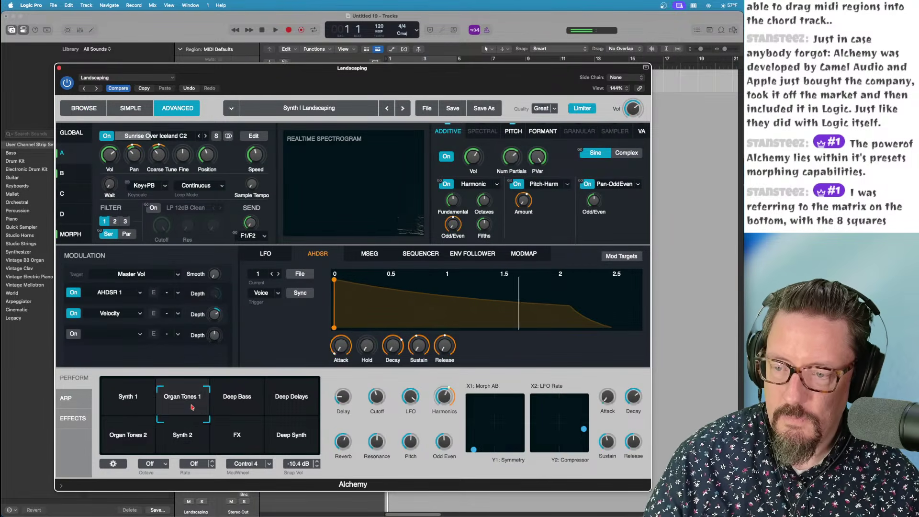
click(237, 433)
click(298, 434)
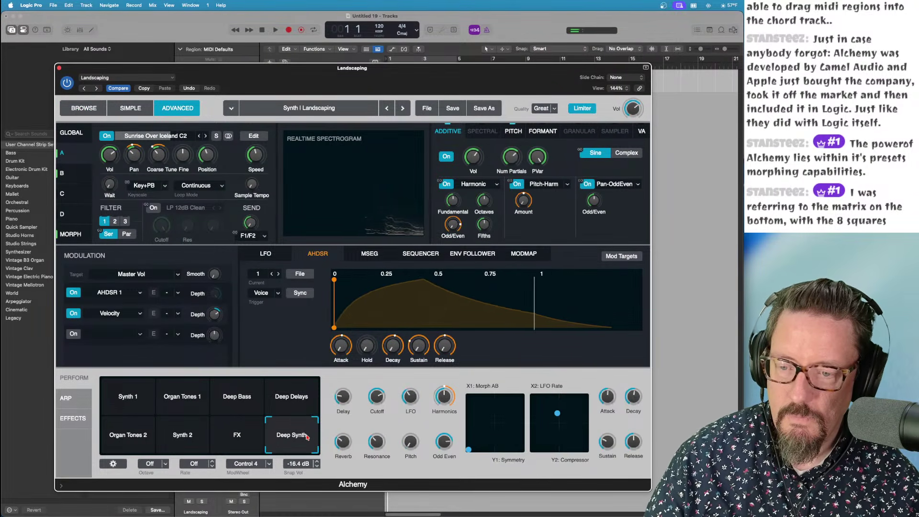
click(301, 402)
click(237, 433)
click(184, 435)
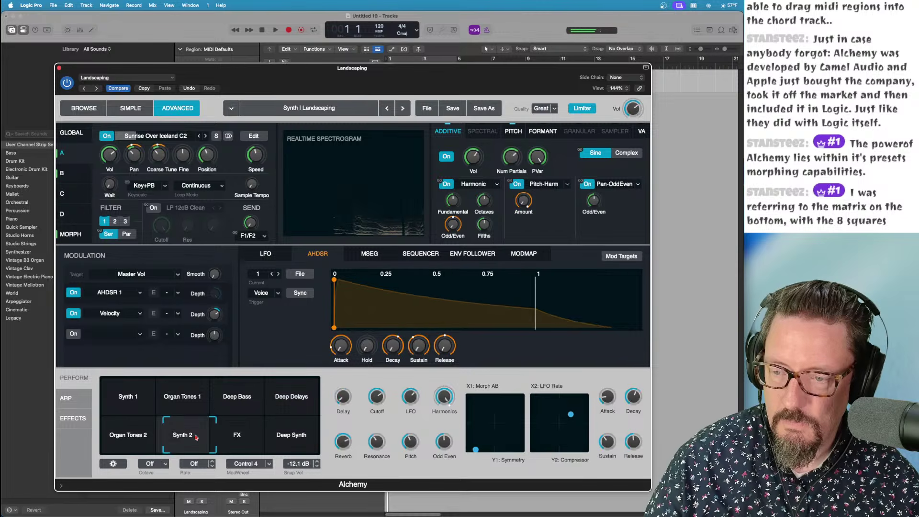
Step: Audition Landscaping's snapshots Organ Tones 2, Organ Tones 1, FX, Deep Bass, Deep Delays, Deep Synth and Synth 2, ending on Synth 1
click(128, 435)
click(128, 403)
click(181, 400)
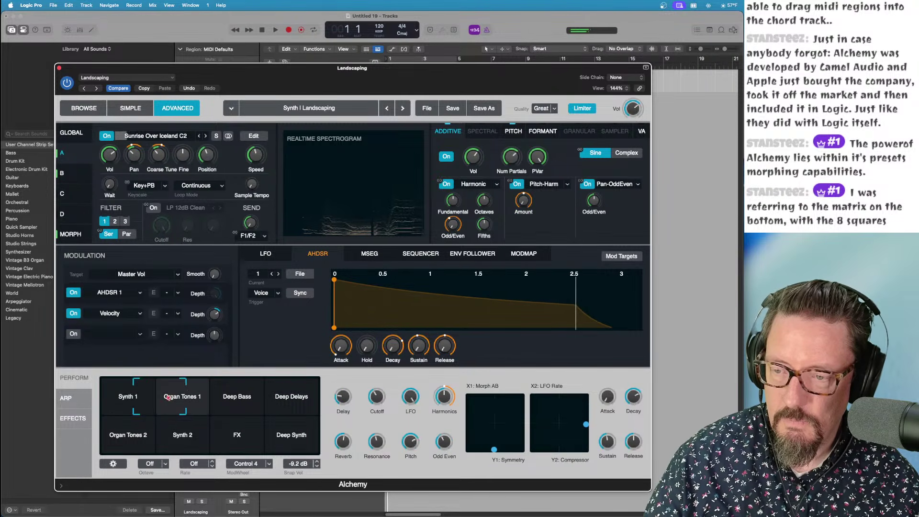
click(190, 437)
click(237, 433)
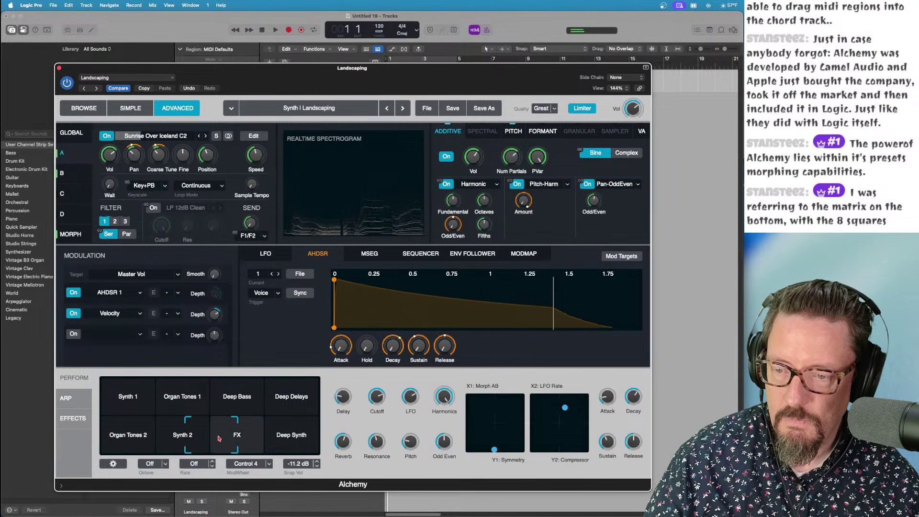
click(236, 396)
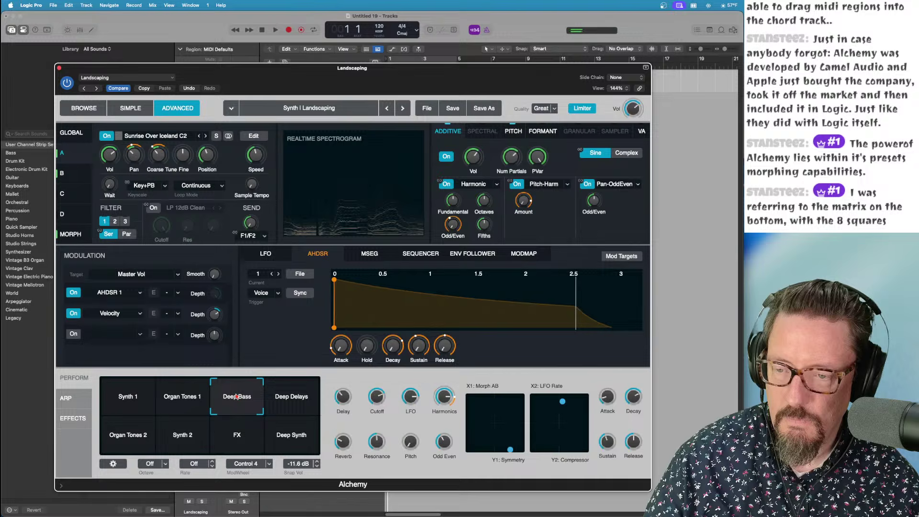
click(292, 412)
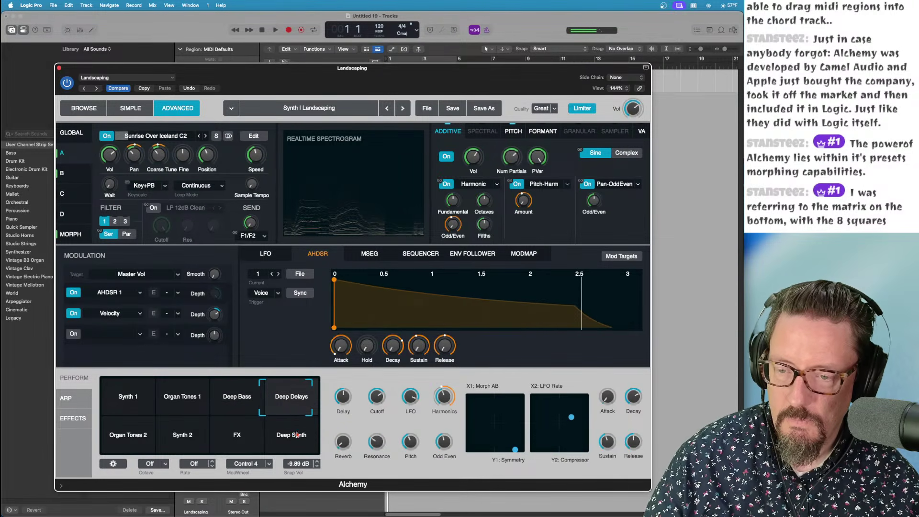
click(291, 433)
click(182, 435)
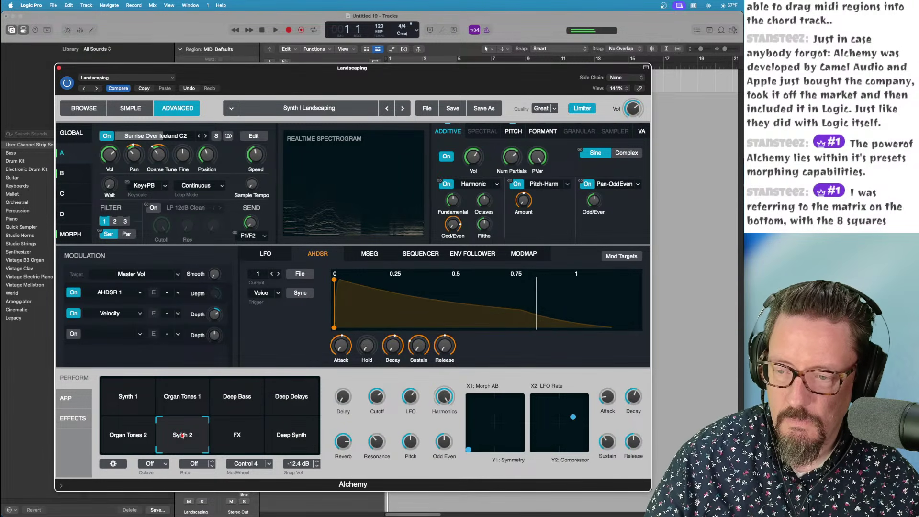
click(129, 434)
click(113, 400)
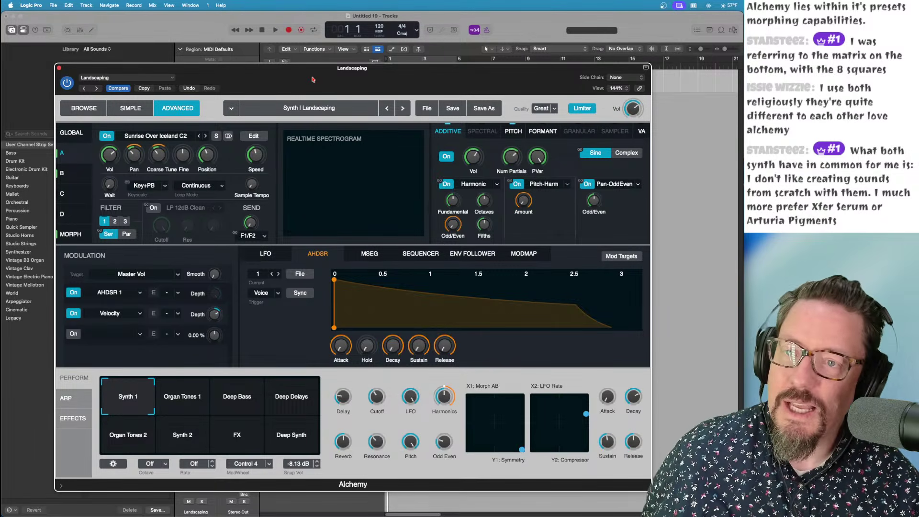
Step: Close the Alchemy window, open the Loop Browser and show its instrument categories
drag(313, 78, 309, 76)
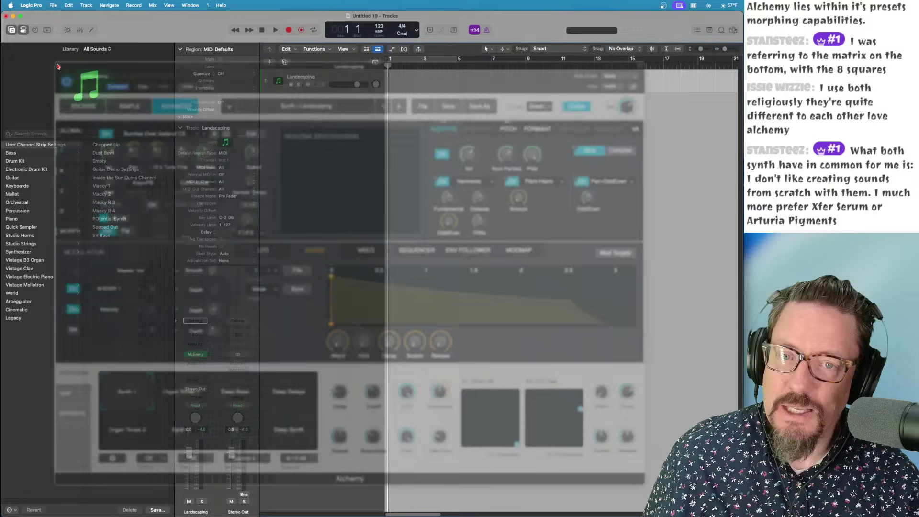
click(56, 64)
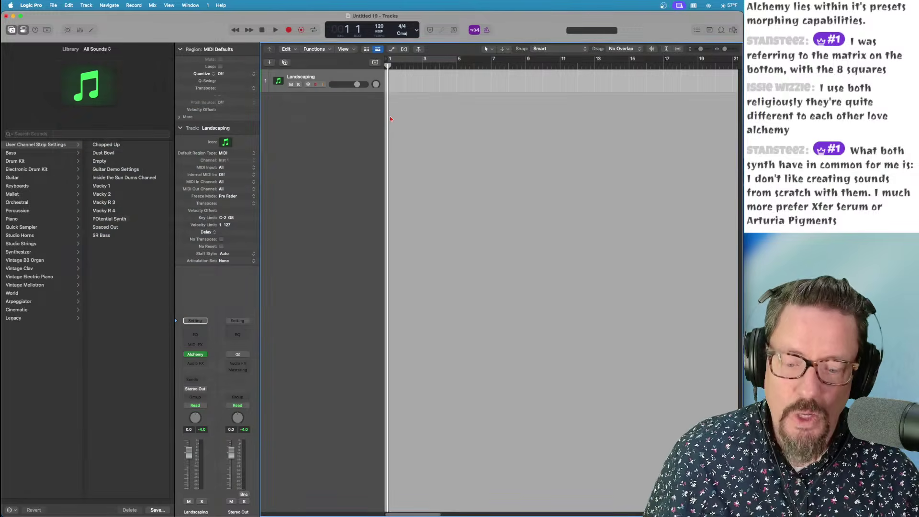
key(o)
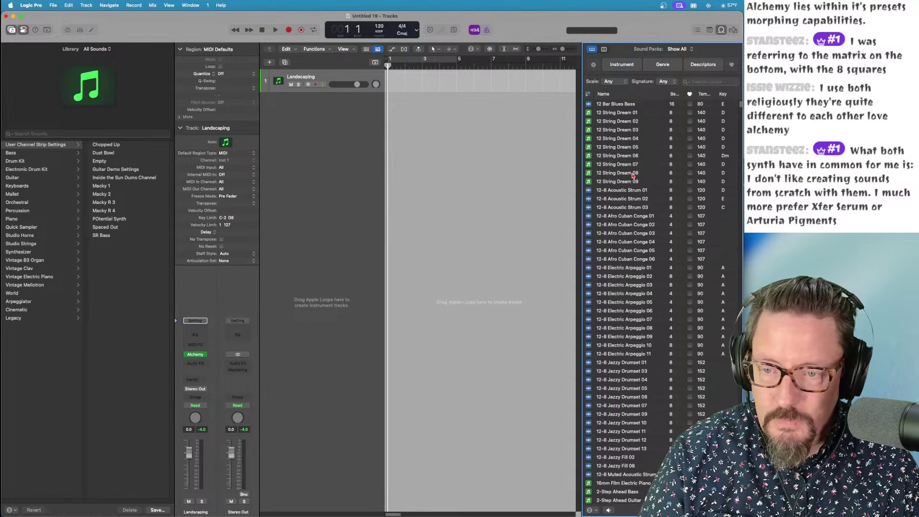
scroll(633, 176, down, 5)
scroll(633, 175, down, 20)
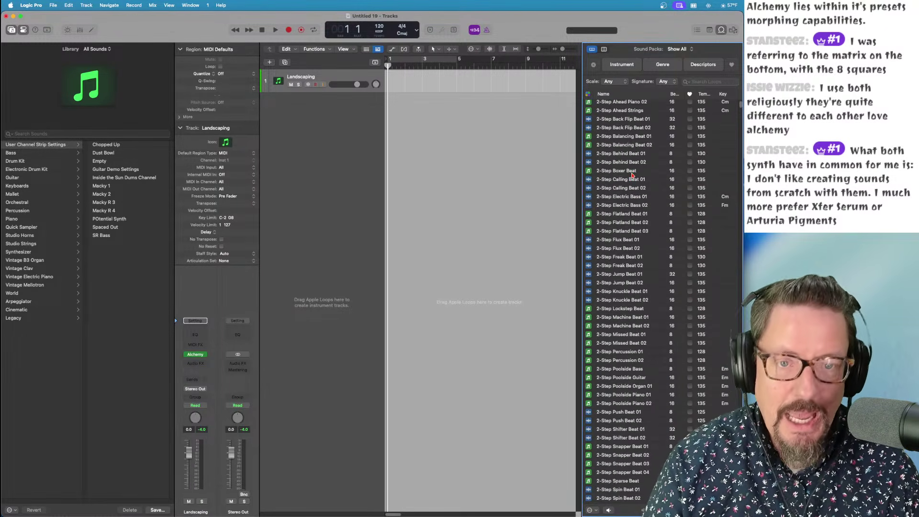
scroll(632, 175, down, 20)
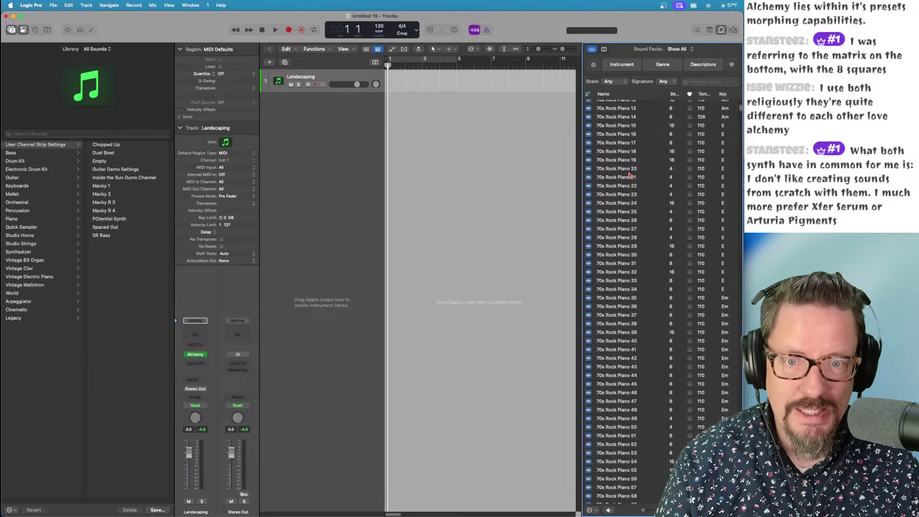
scroll(629, 175, down, 15)
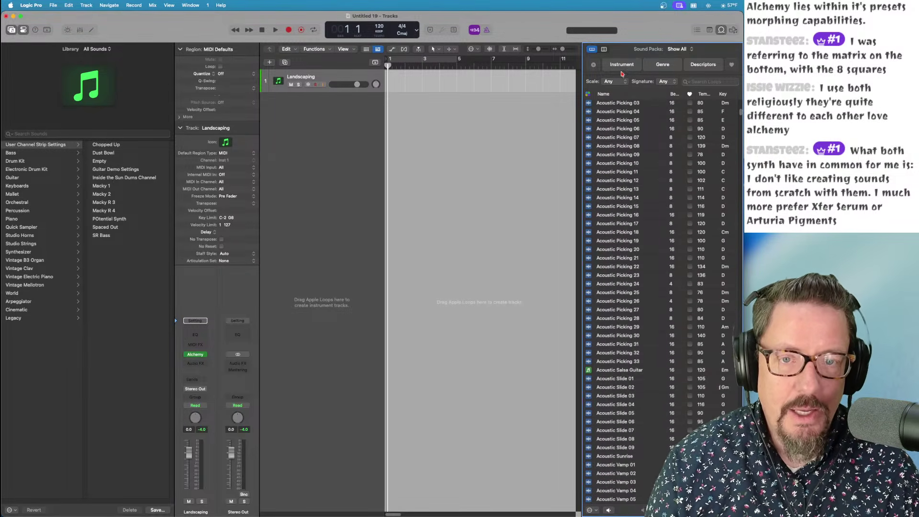
click(622, 66)
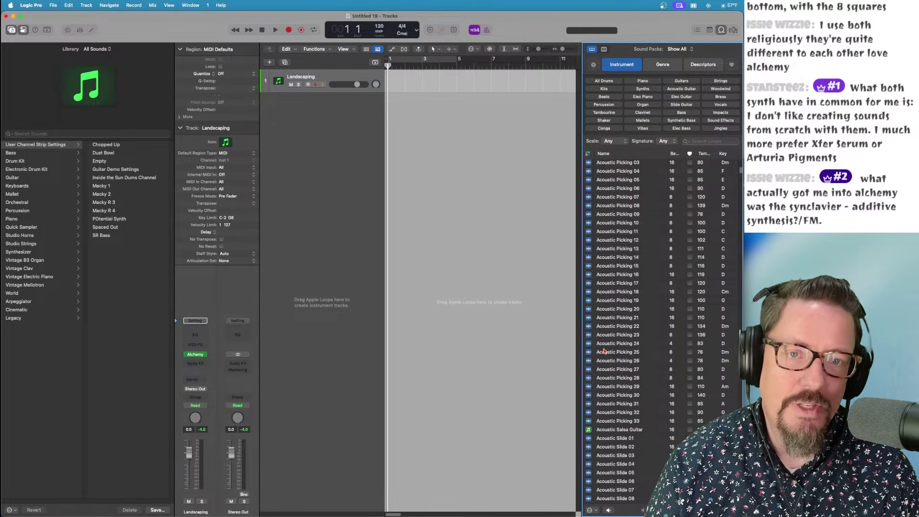
Step: Find the loop Blue Halo Chords Synth 01 in the Apple Loops list and preview it
scroll(604, 351, down, 20)
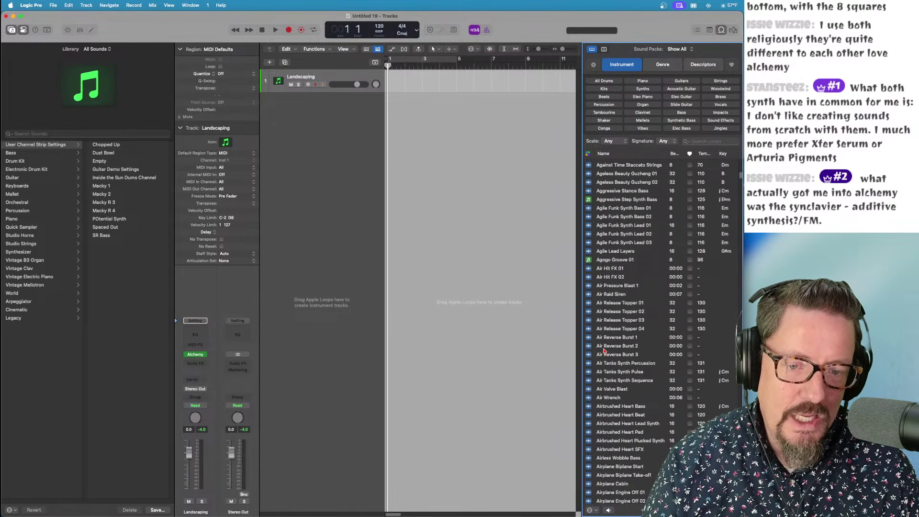
scroll(604, 351, down, 20)
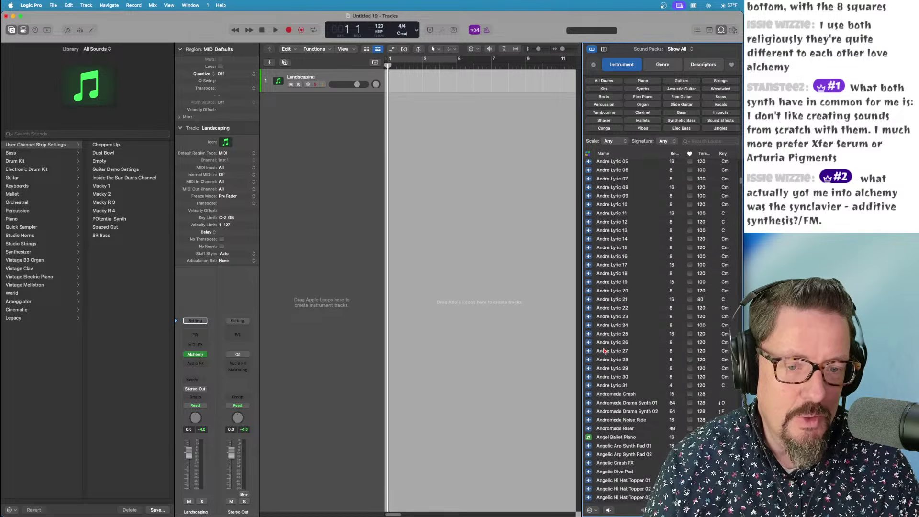
scroll(604, 351, down, 20)
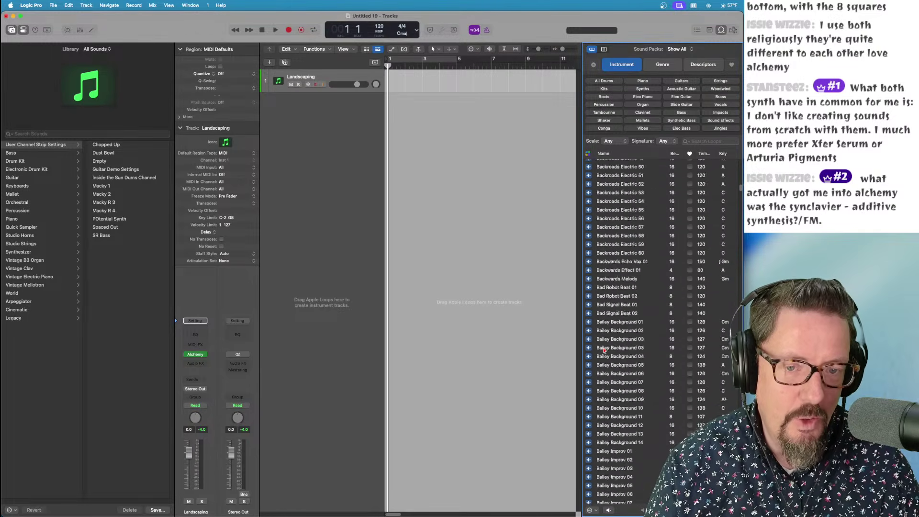
scroll(604, 351, down, 20)
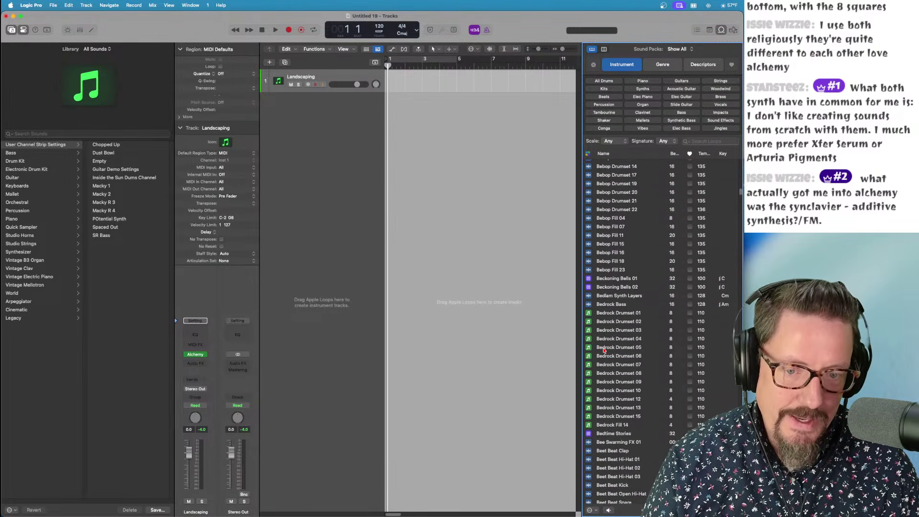
scroll(604, 350, down, 20)
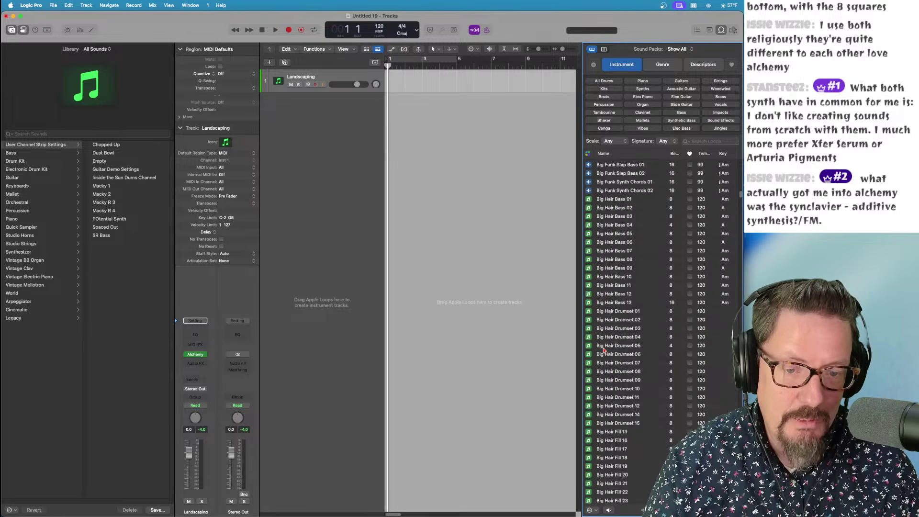
click(610, 361)
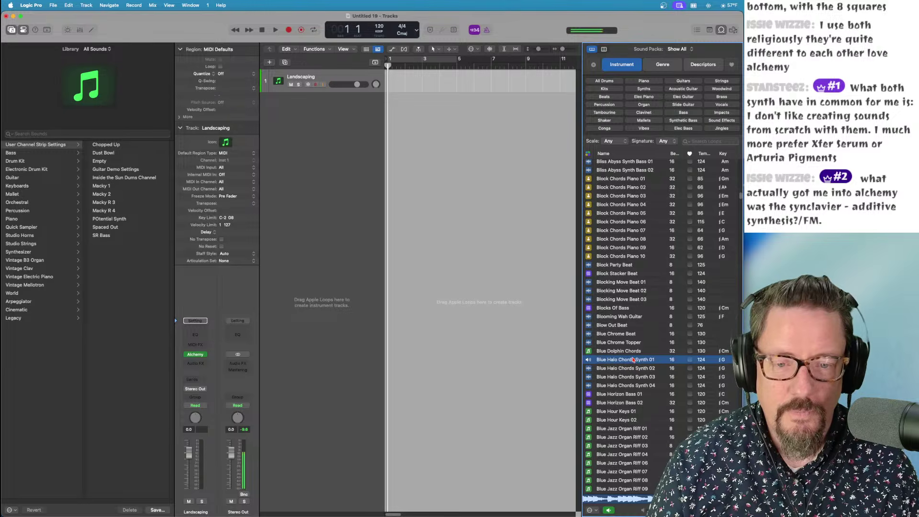
Step: Create a new Sample Alchemy track from the Blue Halo Chords Synth 01 loop and move the plug-in window fully into view
drag(633, 360, 301, 139)
click(614, 360)
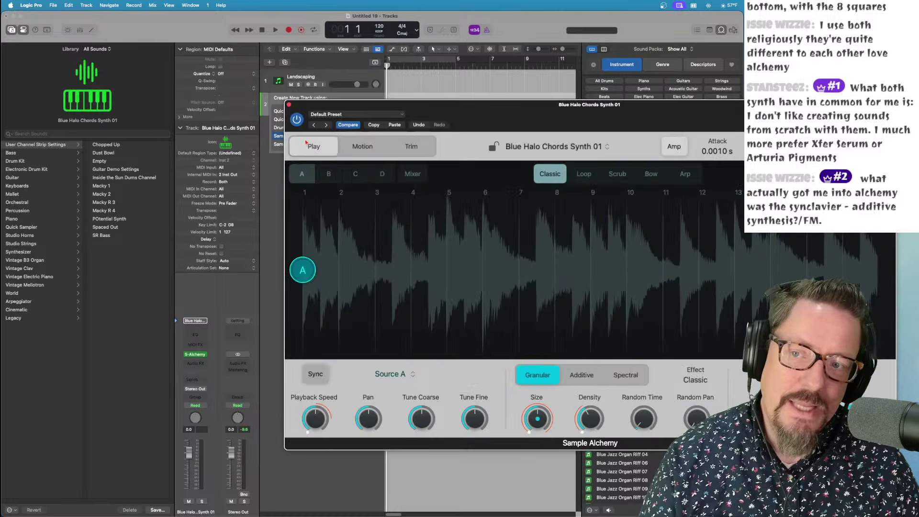
drag(583, 109, 385, 84)
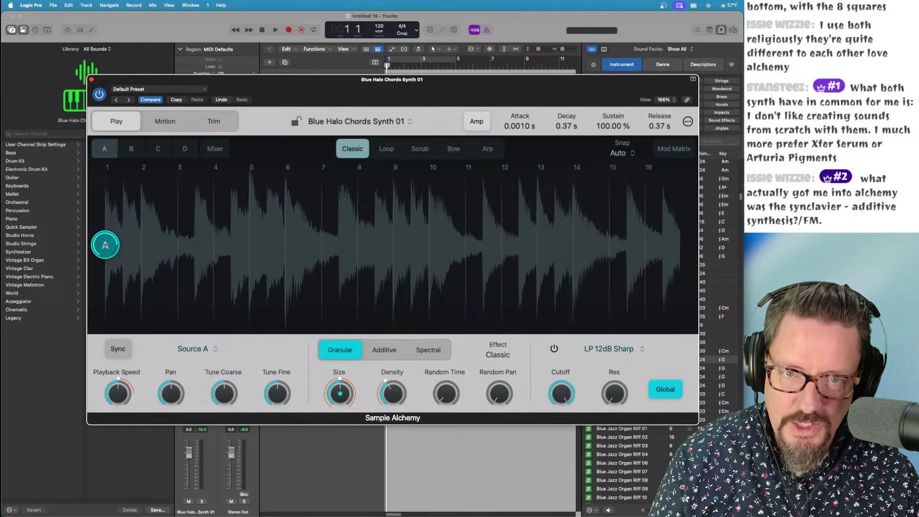
Step: Raise source A's handle at the sample's start, then enable source B and place it between markers 6 and 7 of the waveform
mouse_move(105, 245)
mouse_down()
mouse_move(139, 216)
mouse_move(105, 225)
mouse_up()
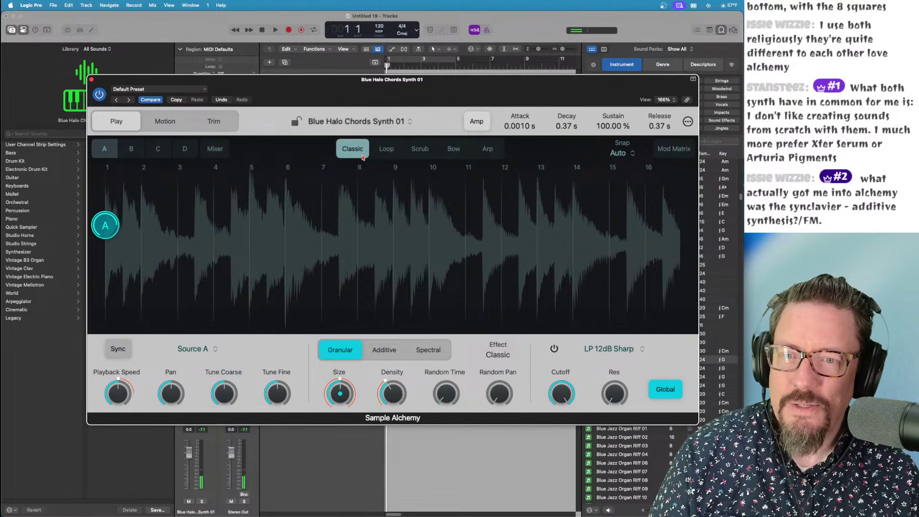
click(131, 149)
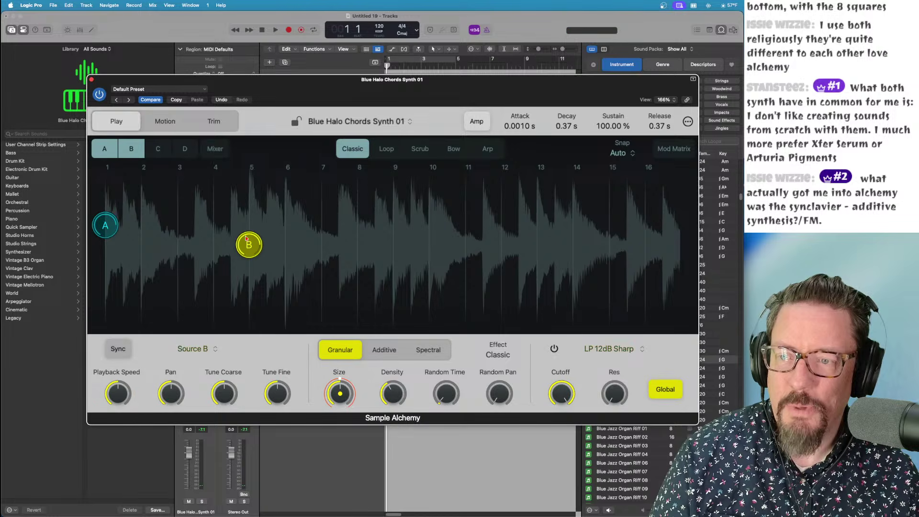
drag(248, 245, 306, 245)
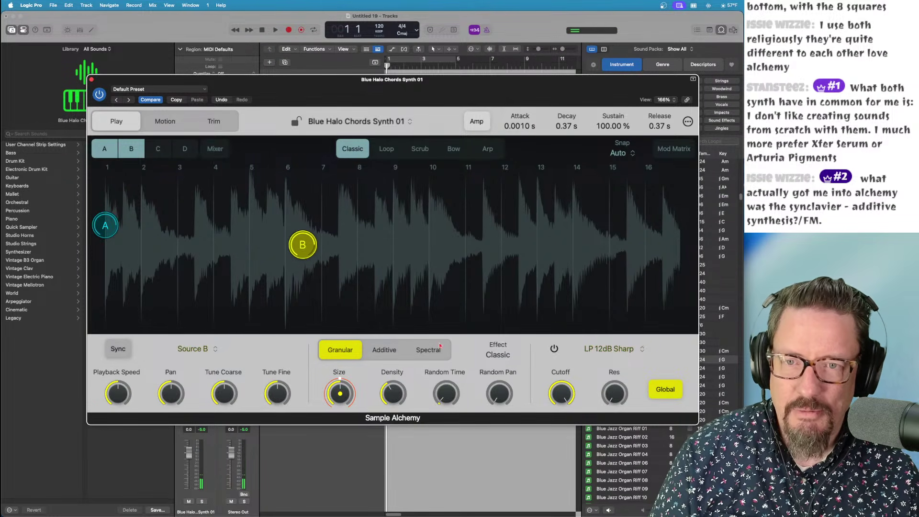
Step: Switch source B to Bow playback mode and set its bow rate to 1
click(454, 149)
mouse_move(303, 246)
mouse_down()
mouse_move(329, 249)
mouse_move(303, 245)
mouse_up()
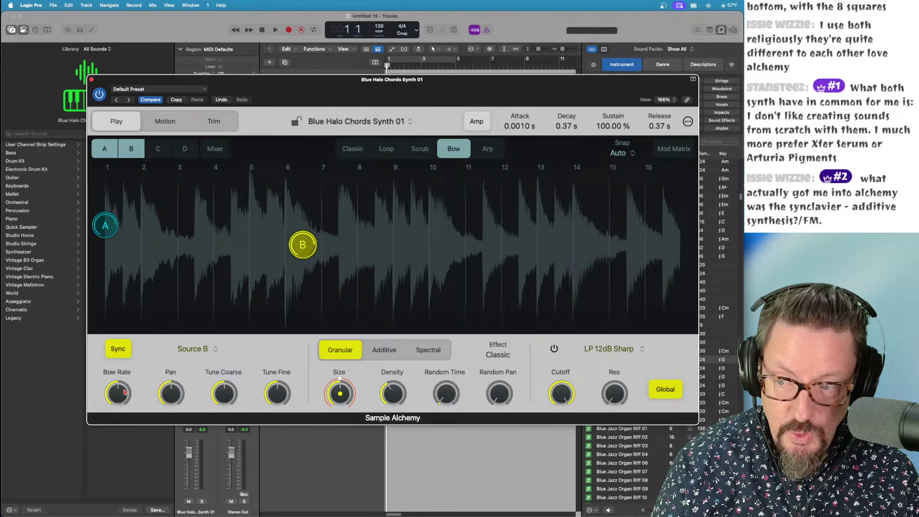
drag(124, 392, 117, 457)
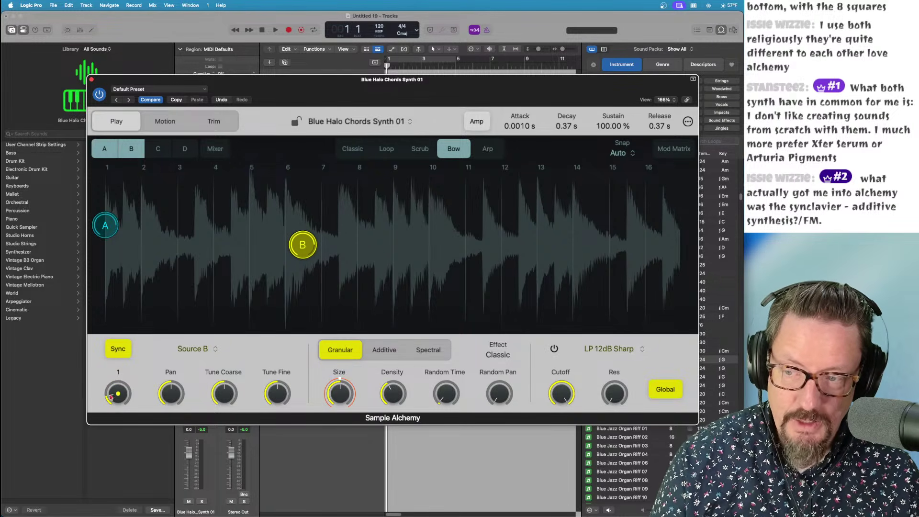
Step: Close Sample Alchemy and replace it with a stereo Alchemy instrument on the Blue Halo Chords Synth 01 track
click(91, 79)
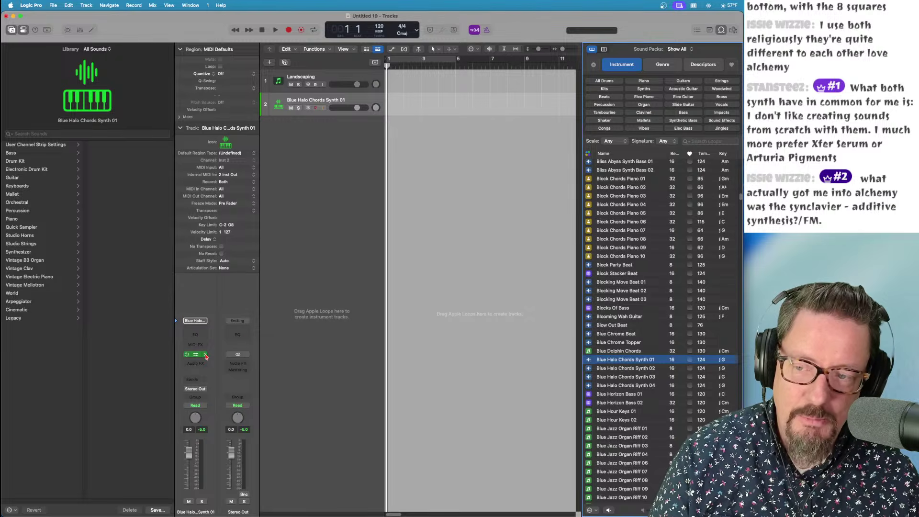
click(205, 355)
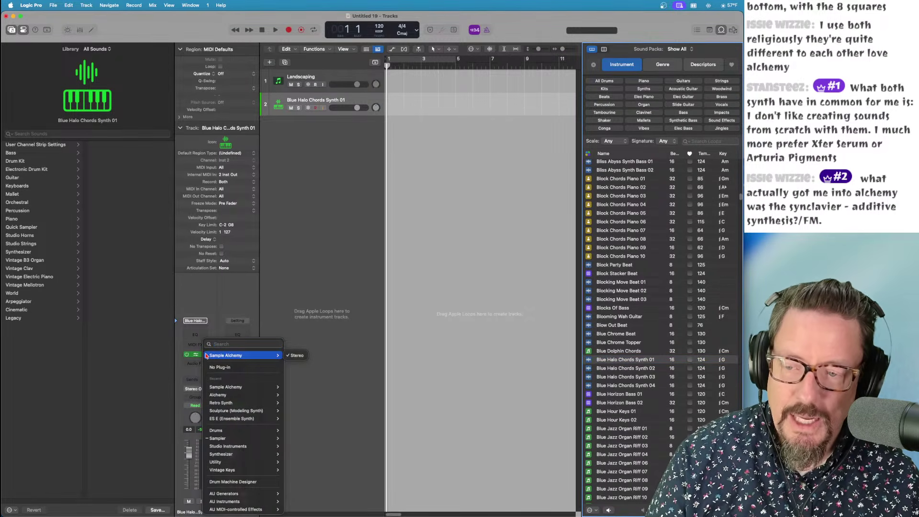
mouse_move(215, 438)
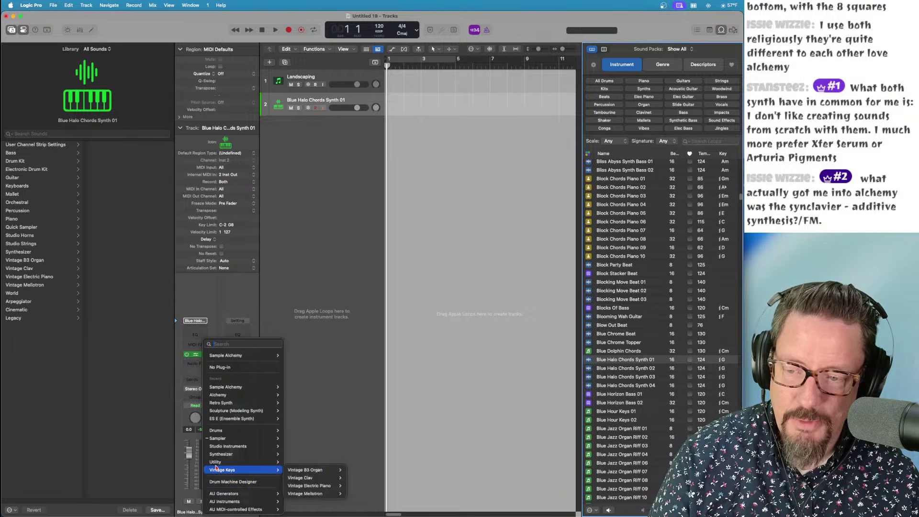
mouse_move(247, 395)
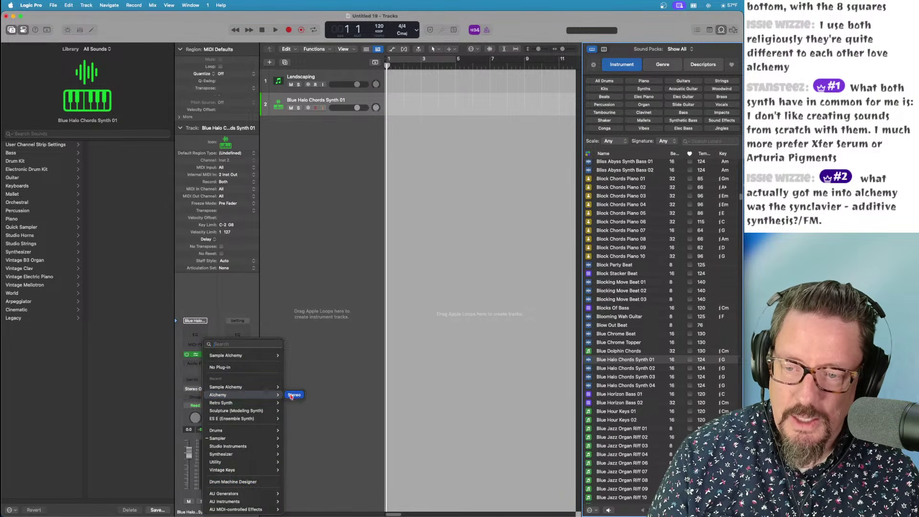
click(294, 395)
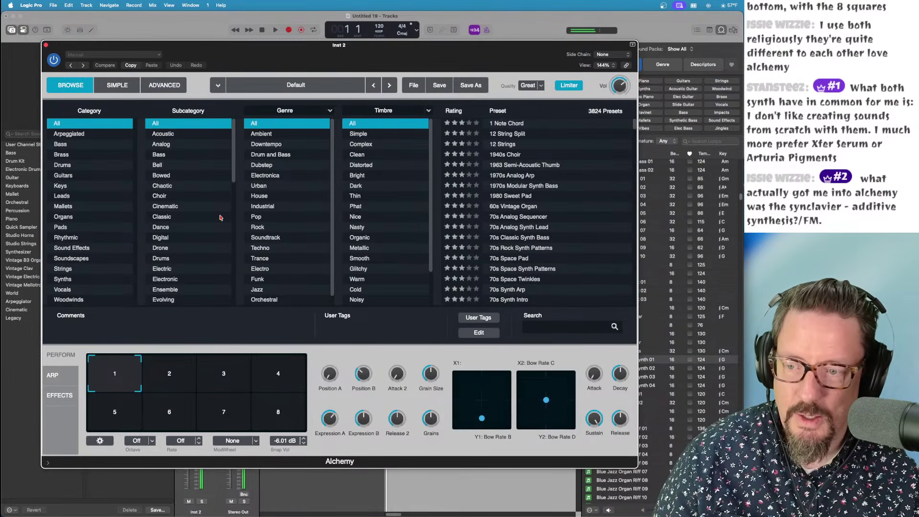
Step: Check the transferred sources A and B in Alchemy's advanced view, then close the plug-in window
click(164, 85)
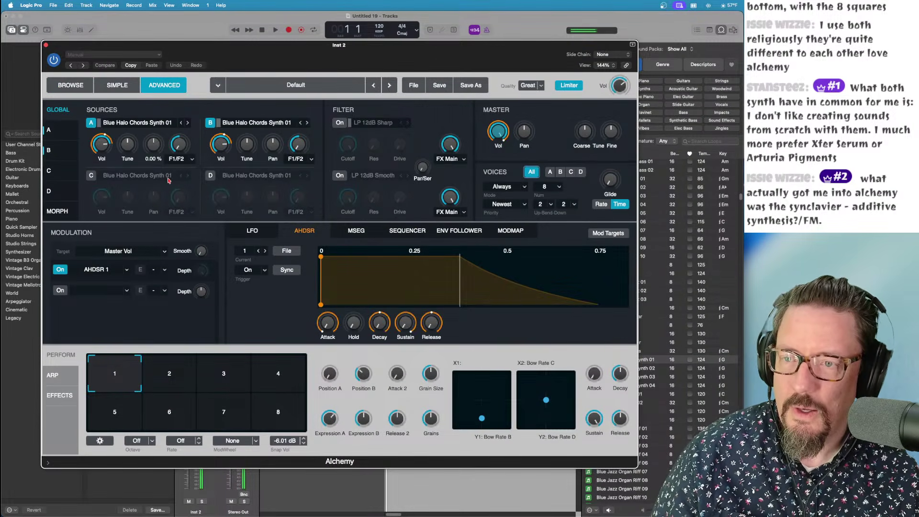
click(59, 132)
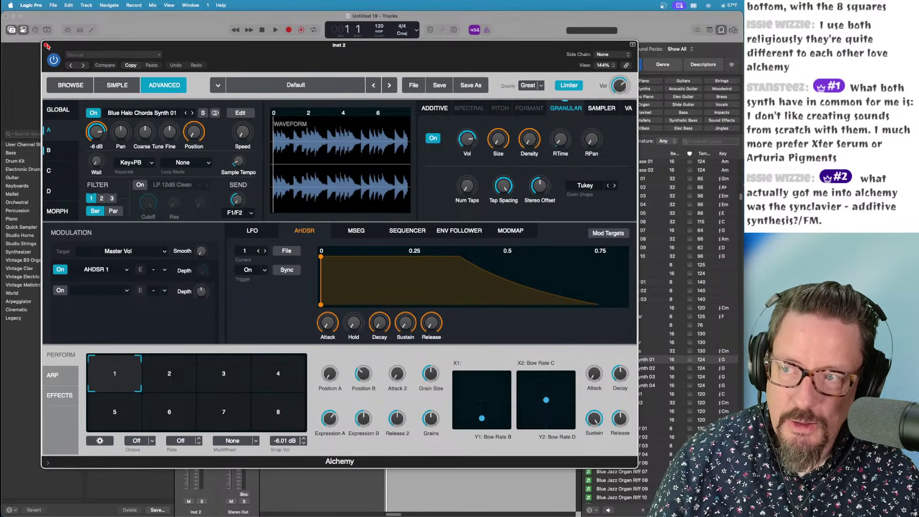
click(60, 153)
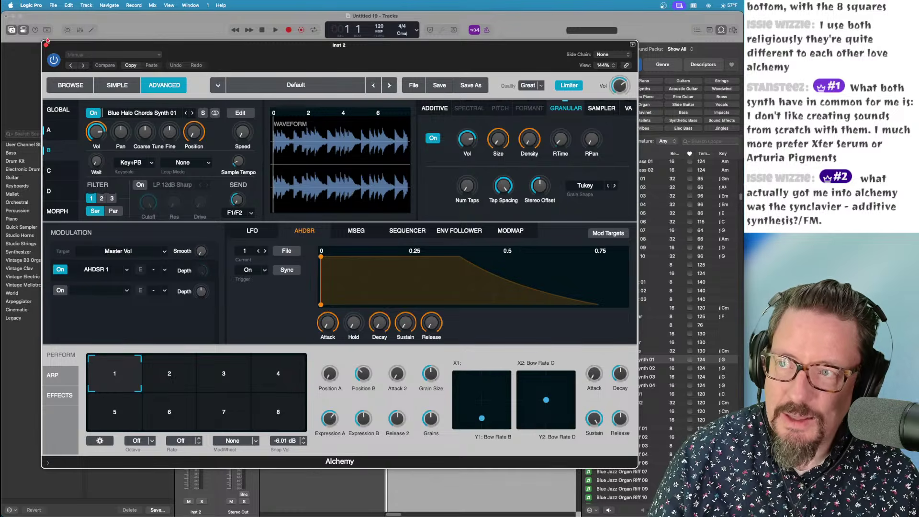
click(46, 44)
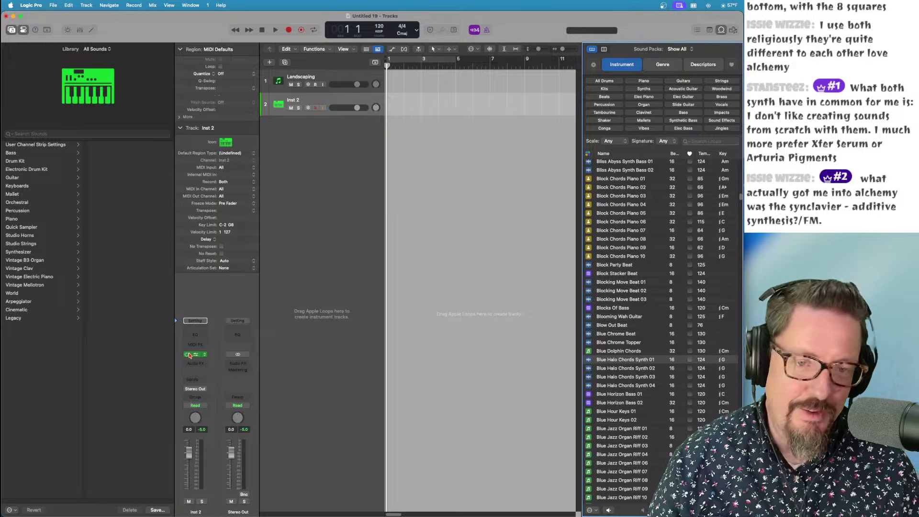
Step: Reopen Alchemy, enable source B's additive synthesis with the Harmonic effect, and switch the additive element off again
click(197, 354)
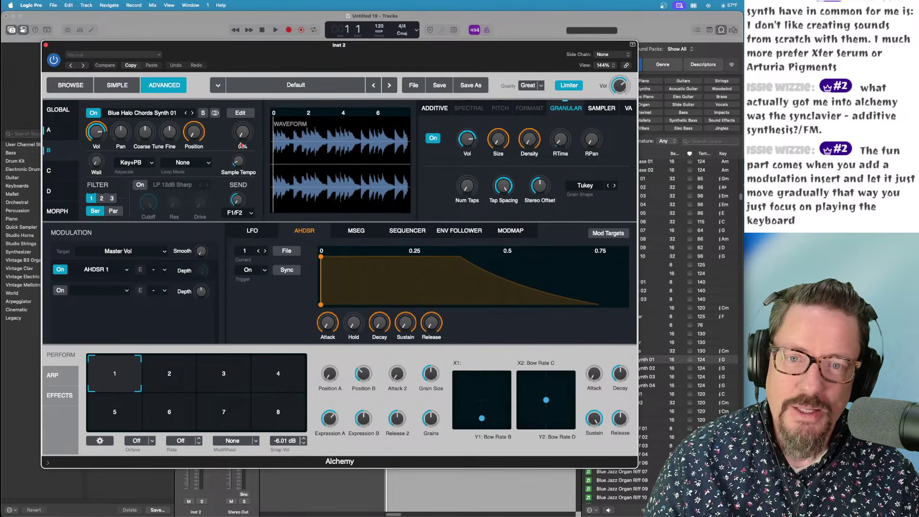
click(444, 110)
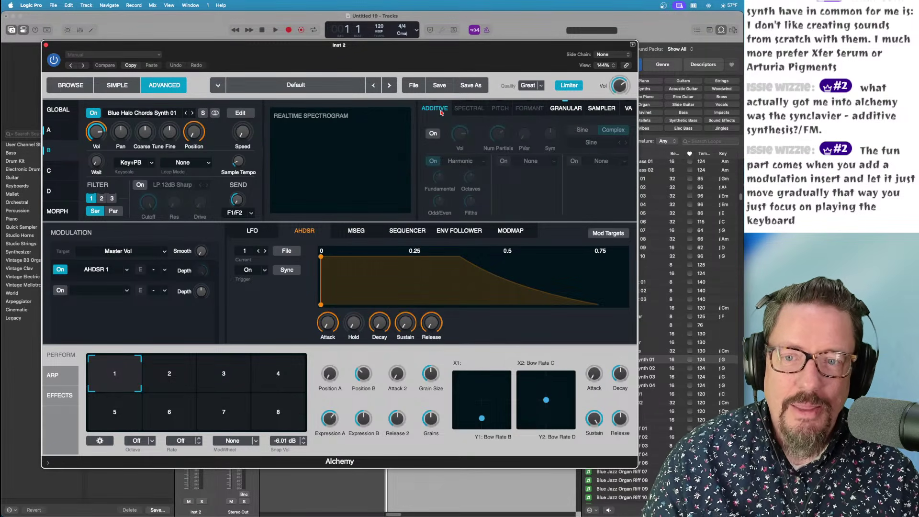
click(434, 134)
click(483, 161)
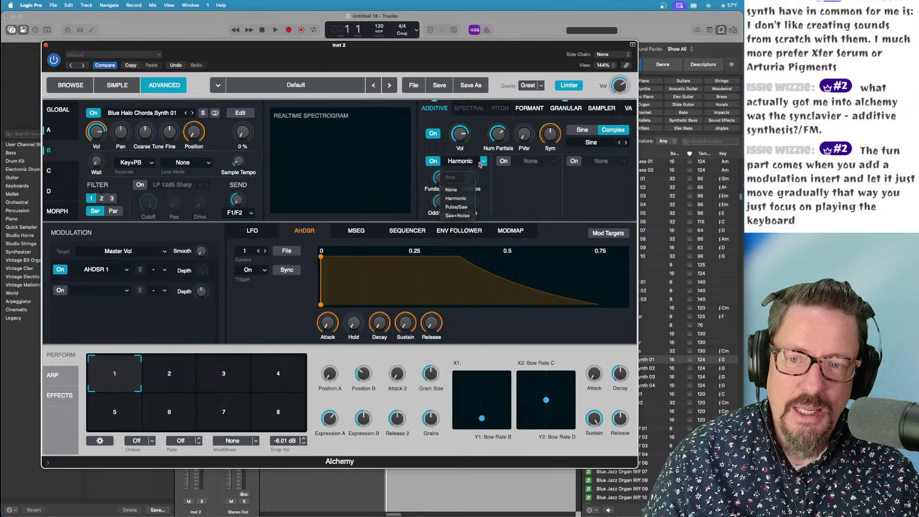
click(455, 198)
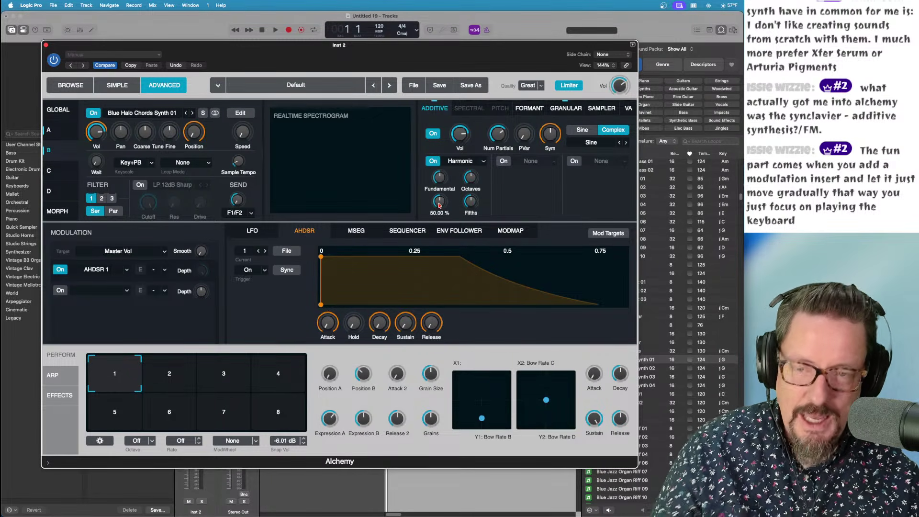
click(436, 135)
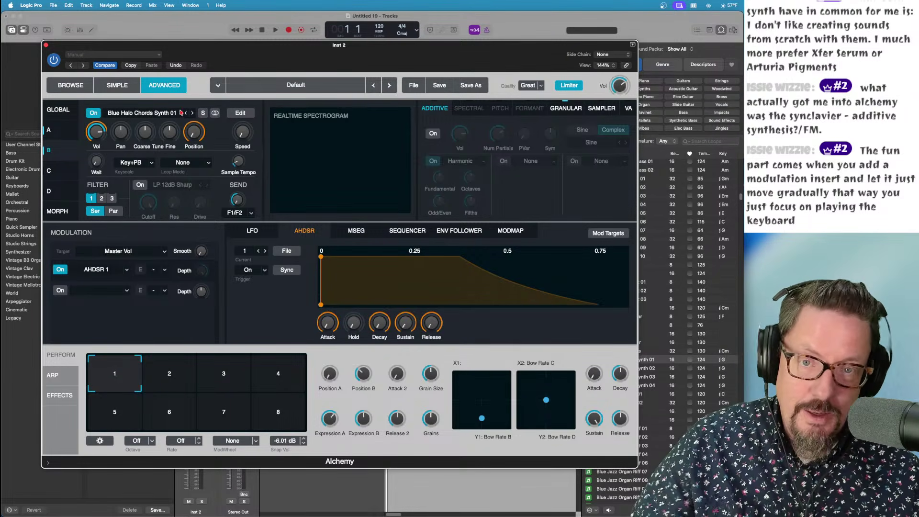
Step: Reposition the Alchemy window and examine the envelope follower's modulation signal for the Master PostFX source
drag(332, 51, 309, 64)
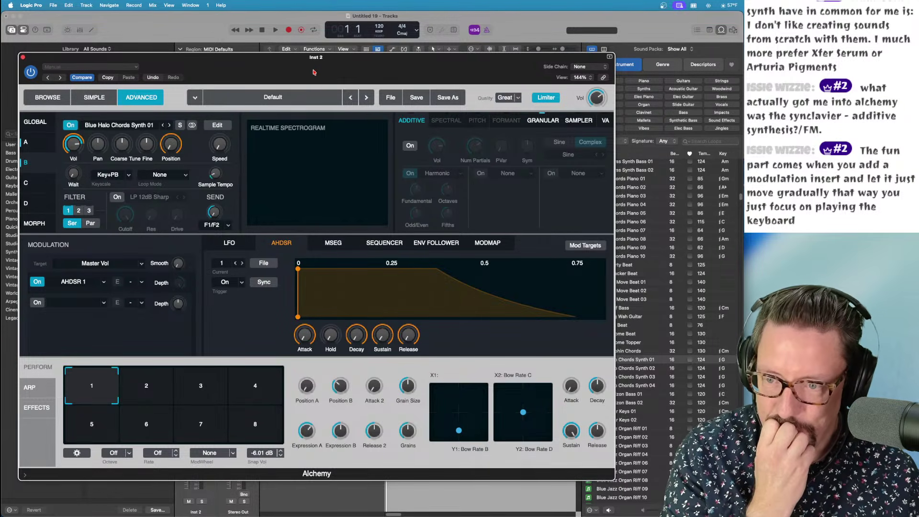
click(433, 243)
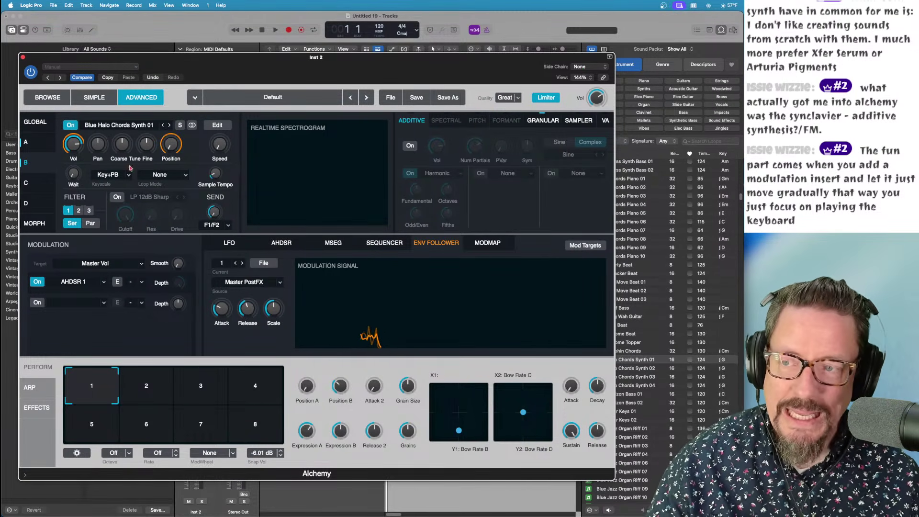
mouse_move(93, 158)
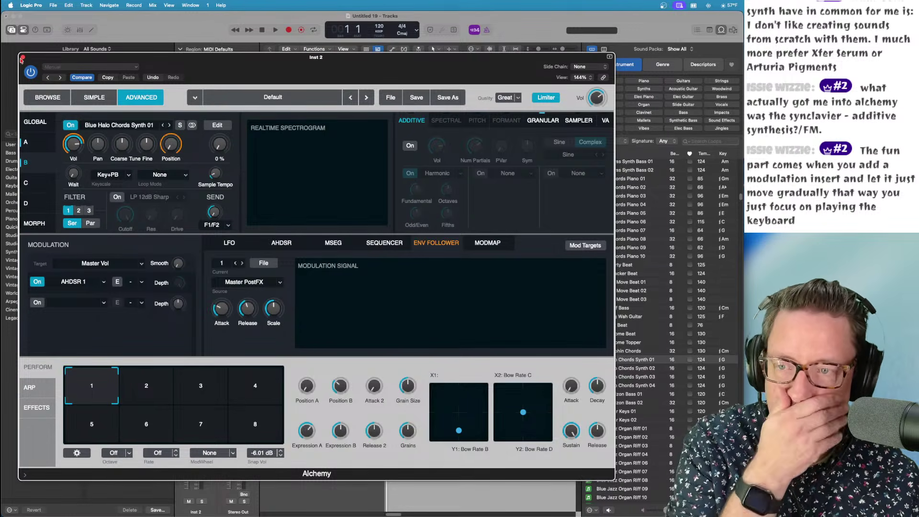
Step: Show Alchemy's global page and reset the instrument to its default preset with a single Saw source
click(32, 123)
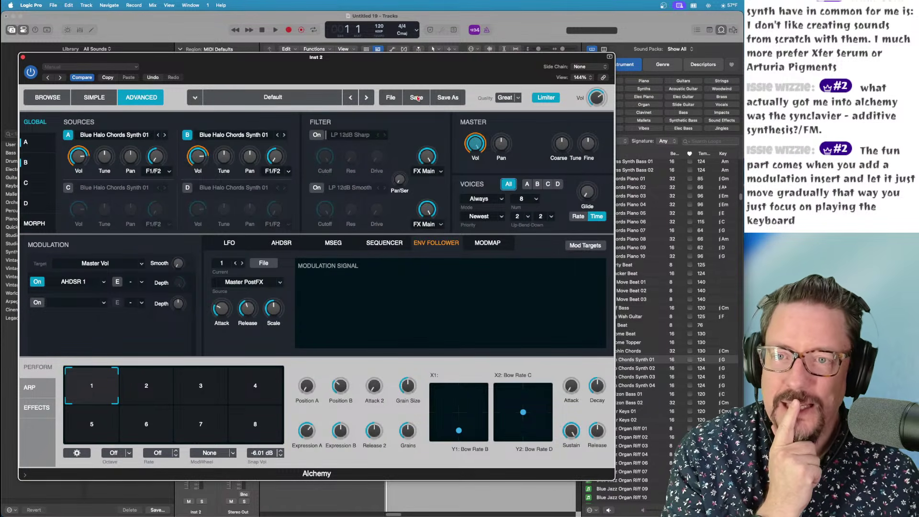
click(391, 98)
click(394, 125)
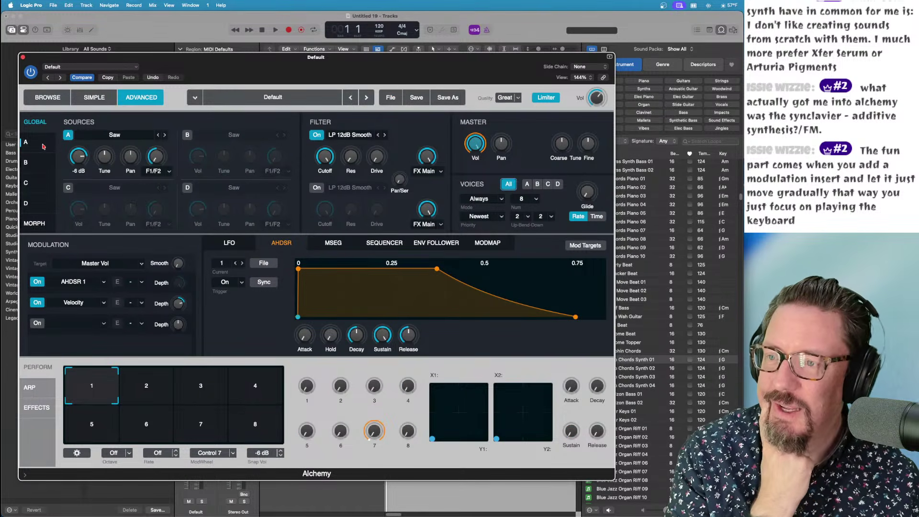
Step: Open audio import for source A and browse the EXS Factory Samples' 01 Acoustic Pianos and Yamaha Grand Piano folders
click(115, 137)
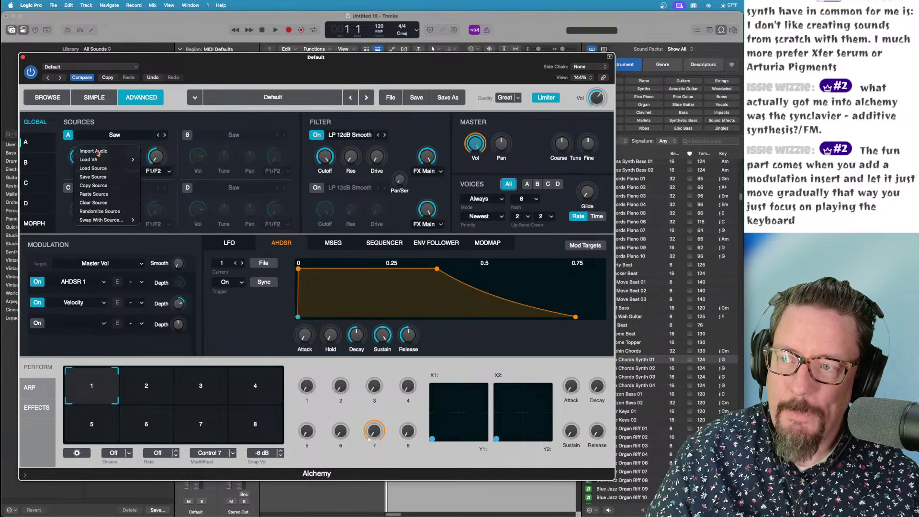
click(94, 150)
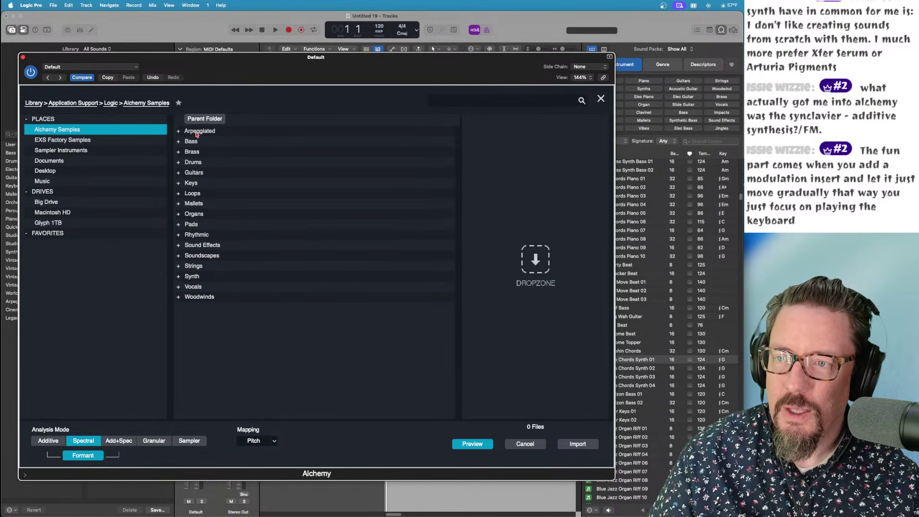
click(68, 140)
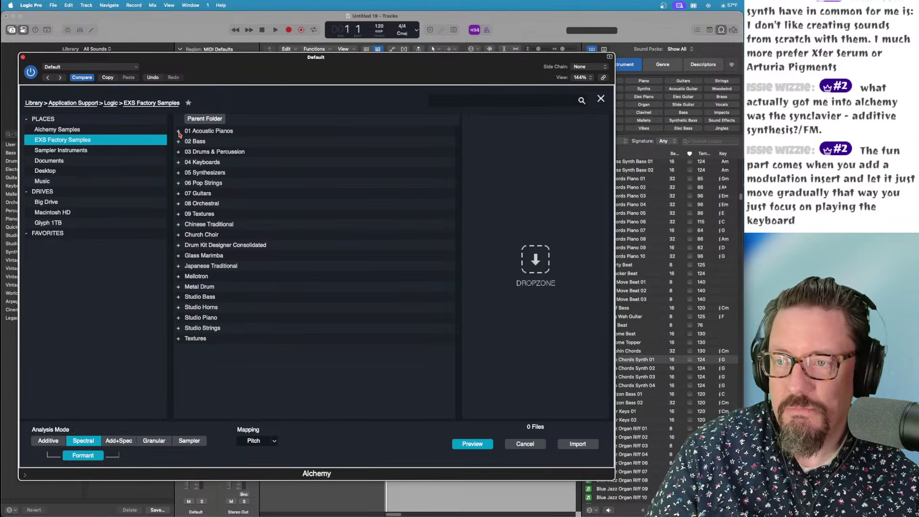
click(180, 133)
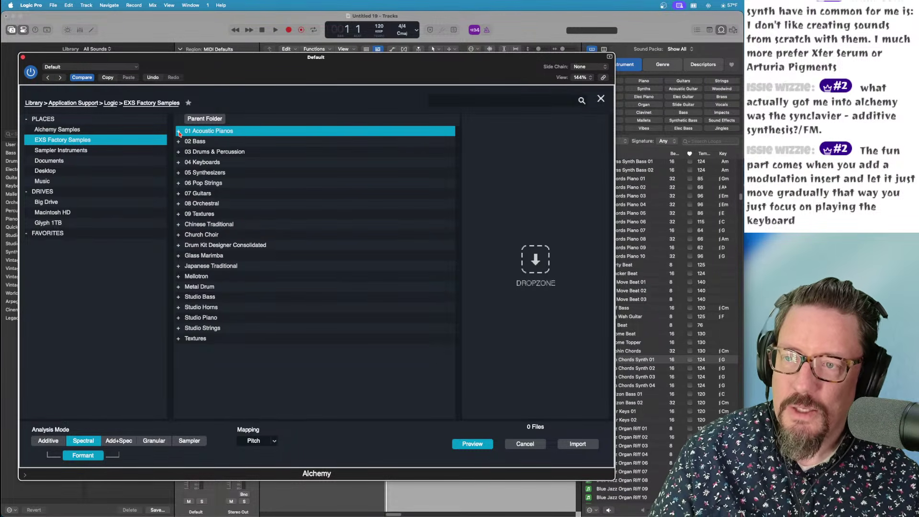
double_click(193, 132)
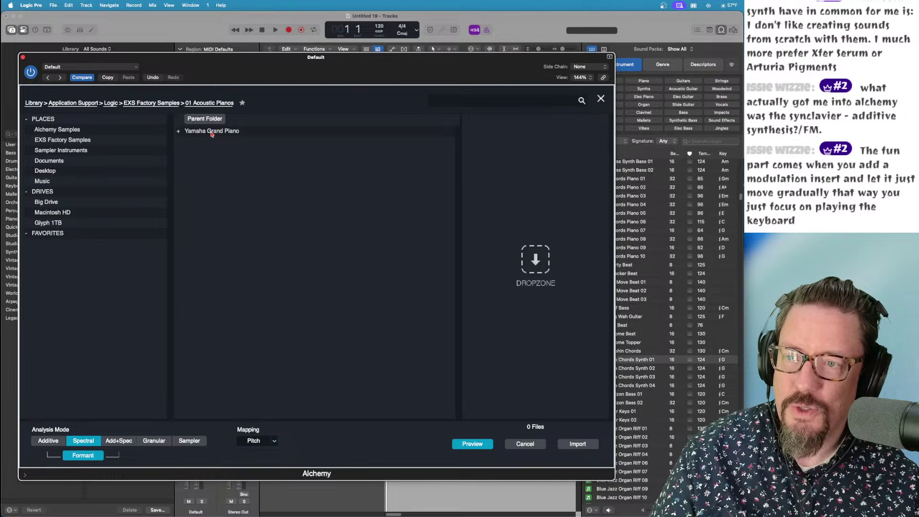
double_click(211, 133)
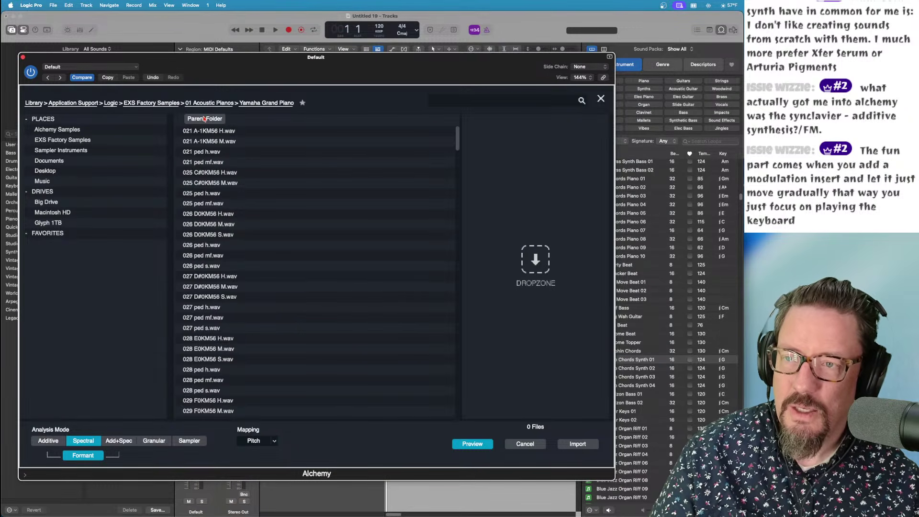
click(204, 121)
click(202, 120)
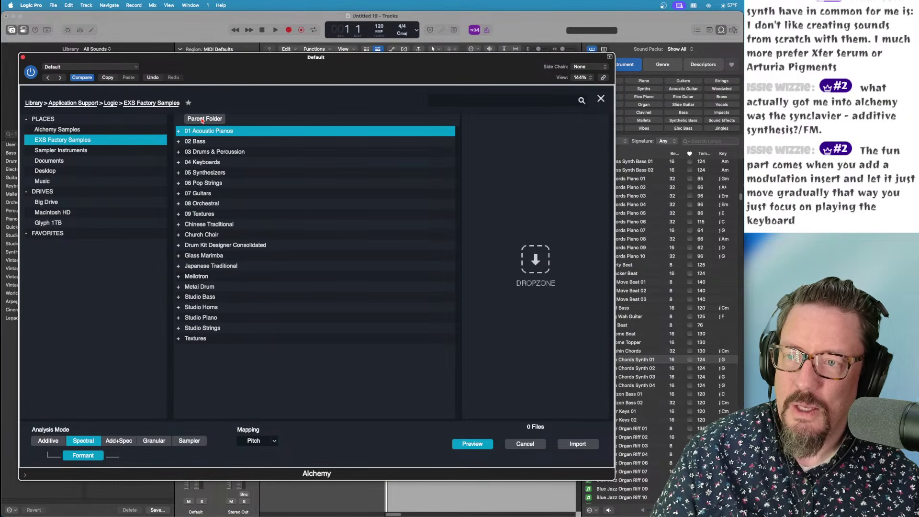
Step: Open the 01 Acoustic Pianos folder of the Sampler Instruments and try the Add+Spec and Sampler analysis modes
click(70, 151)
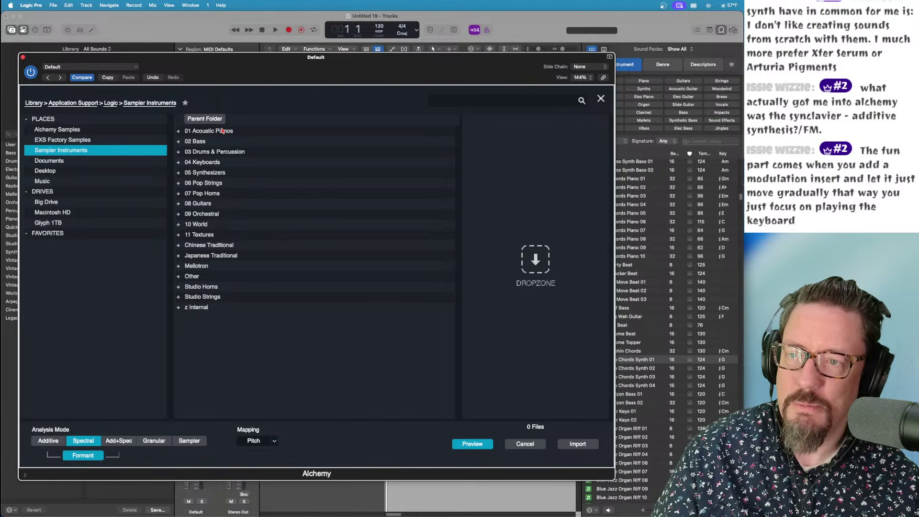
double_click(222, 131)
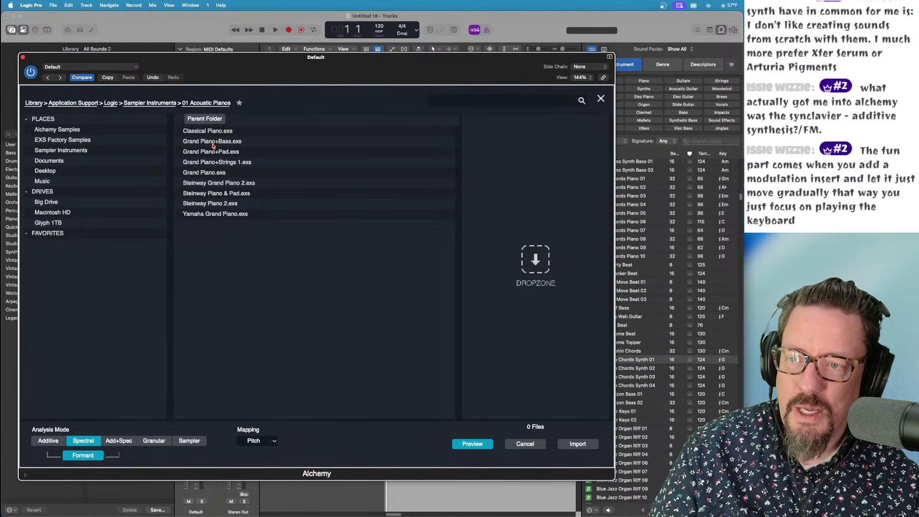
click(273, 441)
click(319, 427)
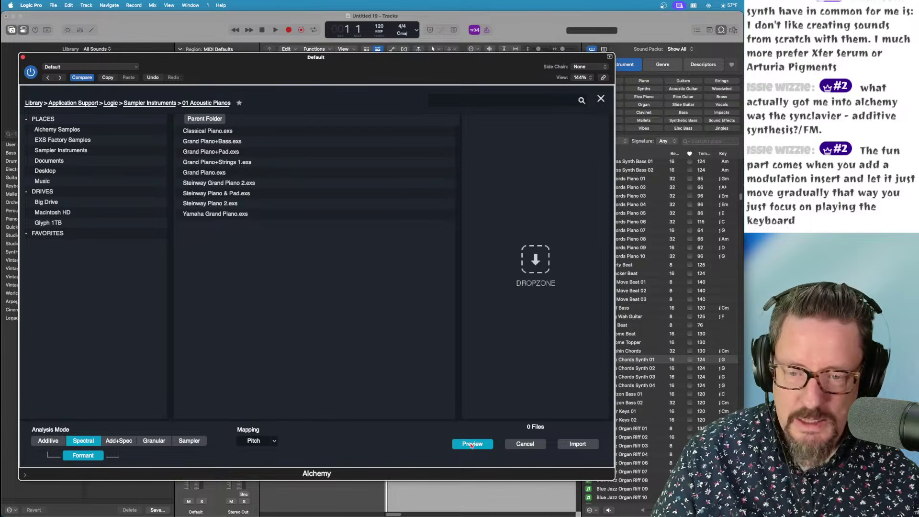
click(124, 443)
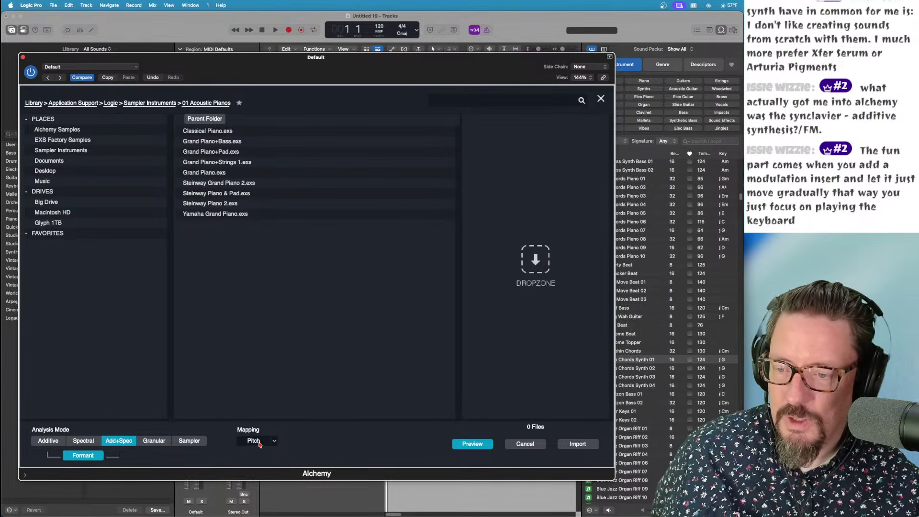
click(189, 443)
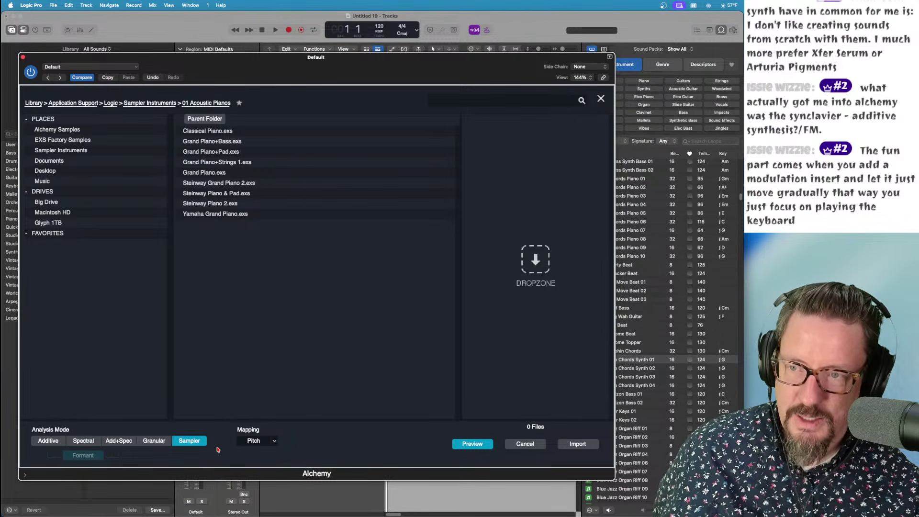
Step: Try to import Yamaha Grand Piano.exs into source A with Add+Spec analysis and Unlimited max size, and cancel the import
click(211, 214)
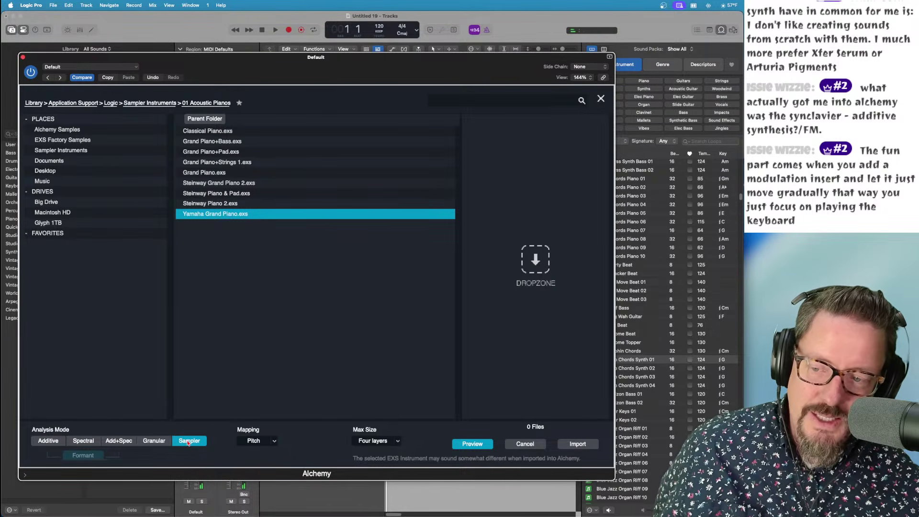
click(149, 441)
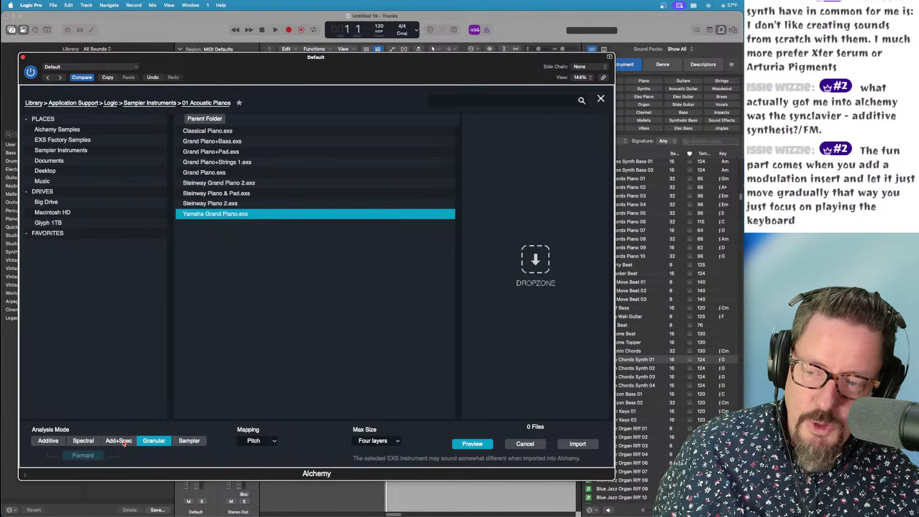
click(120, 442)
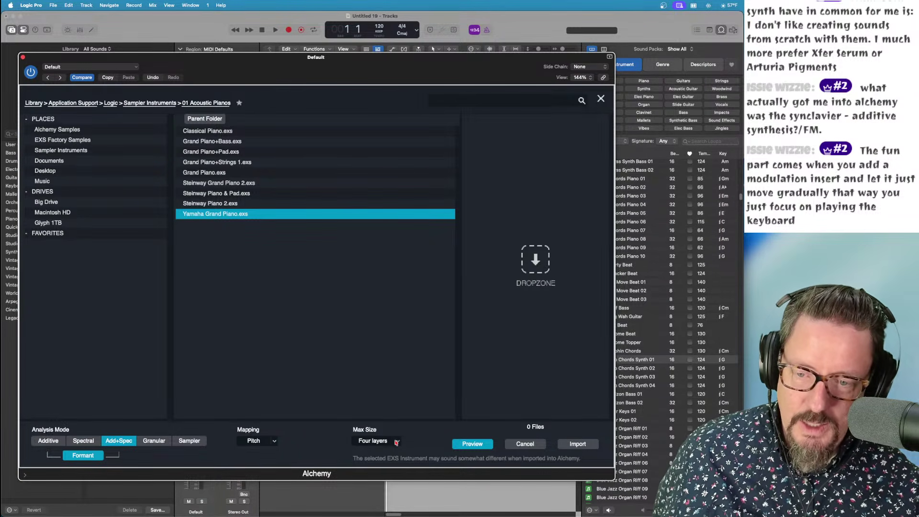
click(397, 441)
click(375, 464)
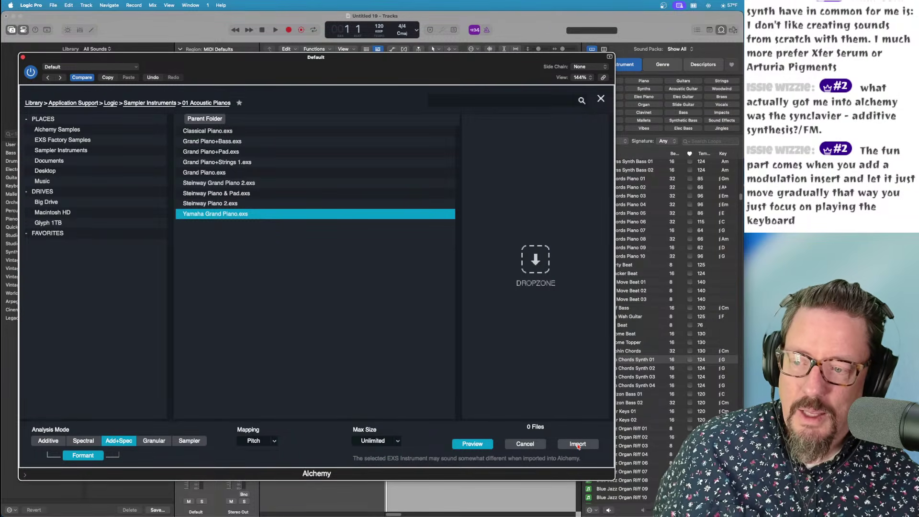
click(578, 444)
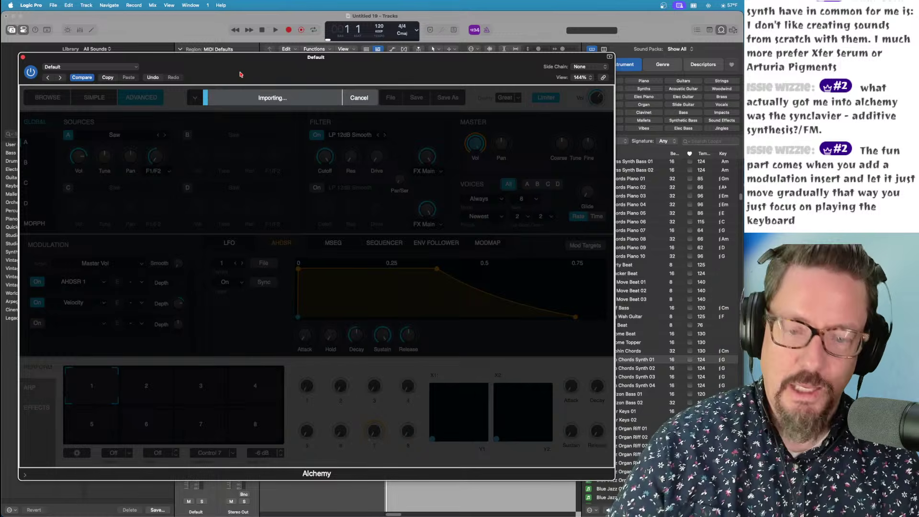
click(358, 99)
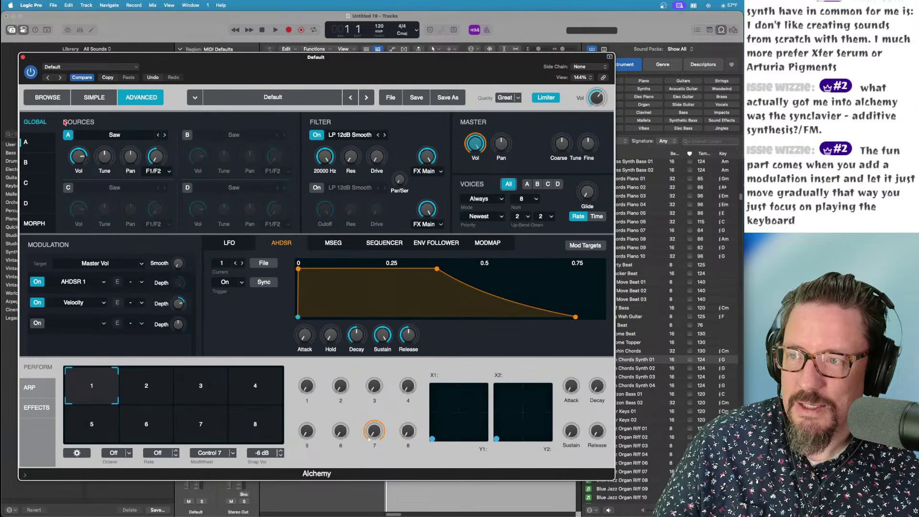
Step: Import Classical Piano.exs into source A with Add+Spec analysis and a max size of Four layers
click(122, 136)
click(113, 149)
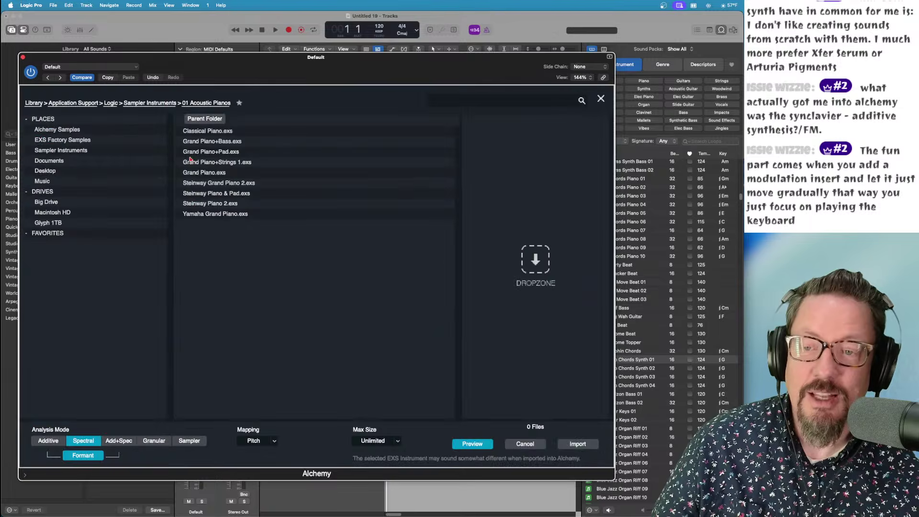
click(215, 132)
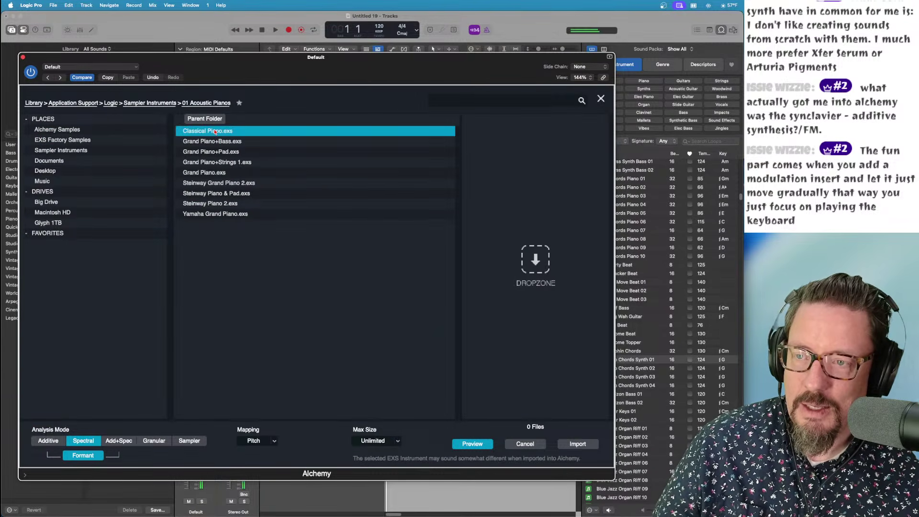
click(126, 443)
click(380, 444)
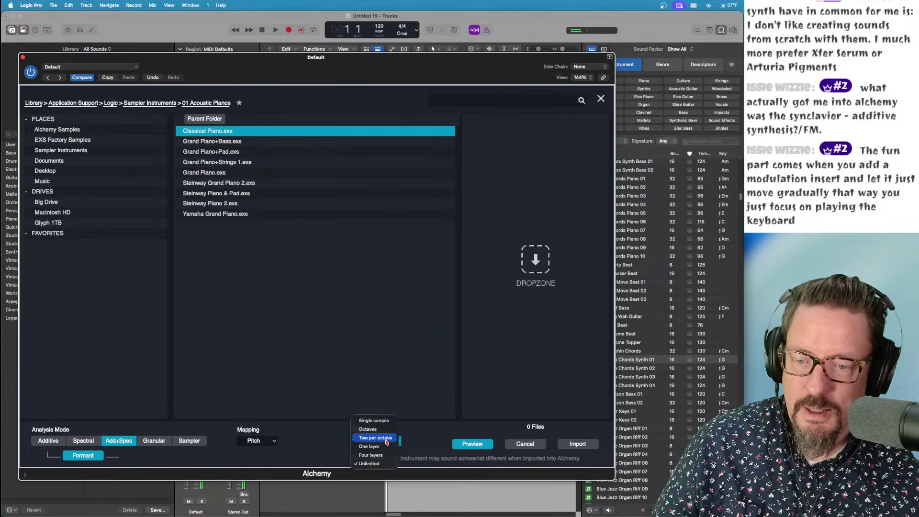
click(371, 455)
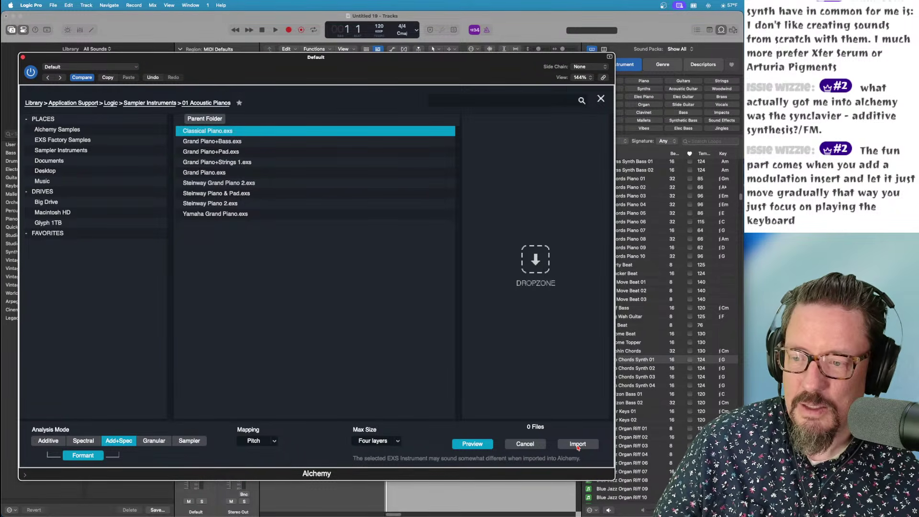
click(578, 445)
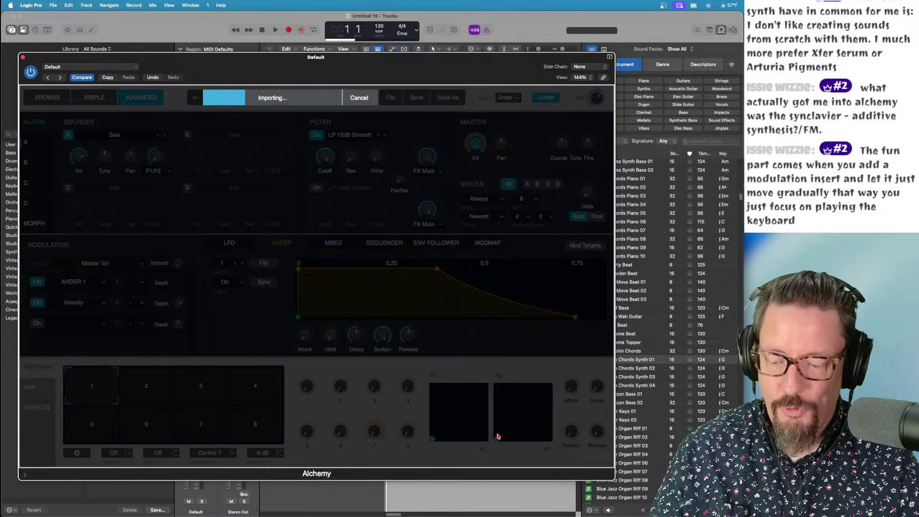
Step: Switch to Safari and close the enlarged Omnisphere interface image on the Spectrasonics overview page
key(super+Tab)
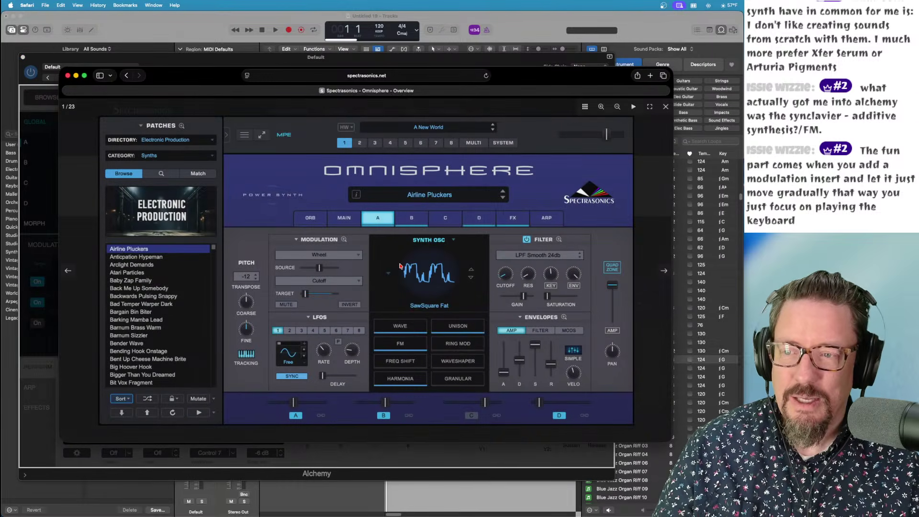
click(665, 106)
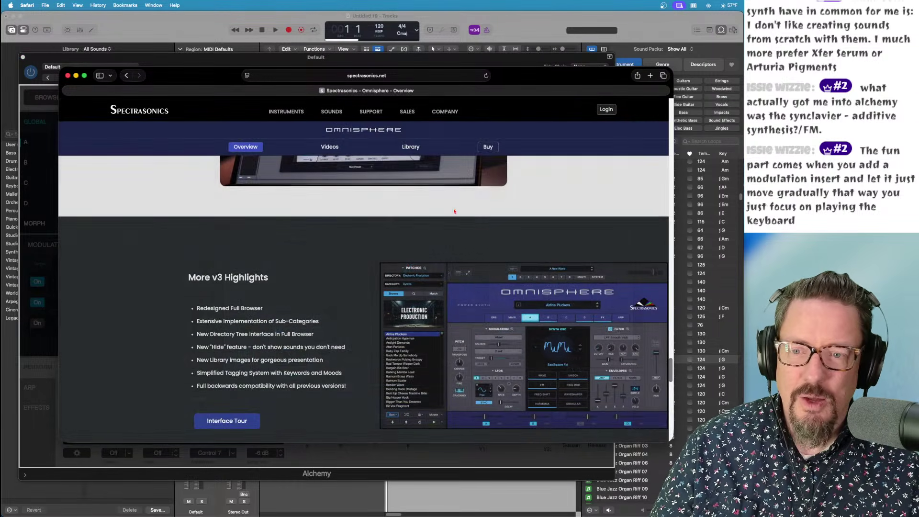
Step: Examine the new FX units on the Omnisphere overview page, from distortion and equalizers through delays, dynamics and reverbs, plus the system requirements
scroll(453, 231, down, 10)
scroll(454, 230, down, 3)
scroll(454, 231, up, 10)
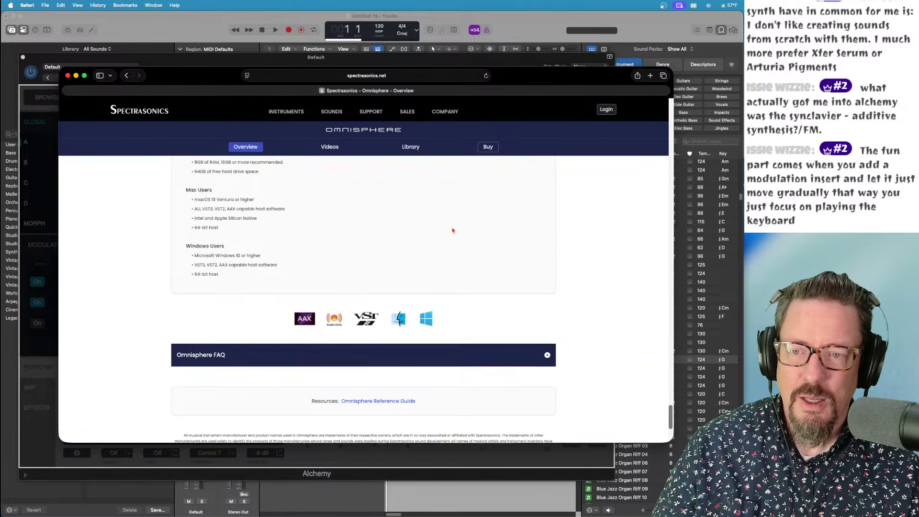
scroll(453, 230, up, 15)
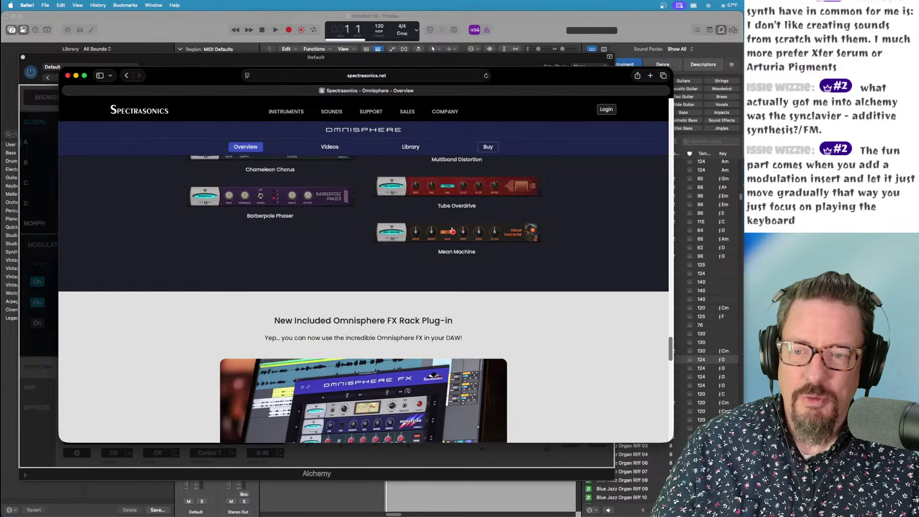
scroll(453, 230, up, 6)
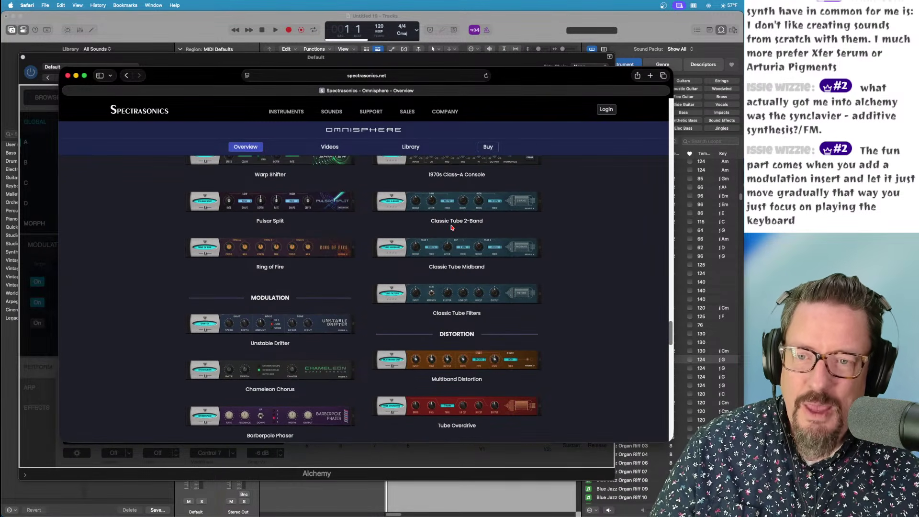
scroll(453, 225, up, 2)
scroll(453, 225, up, 2)
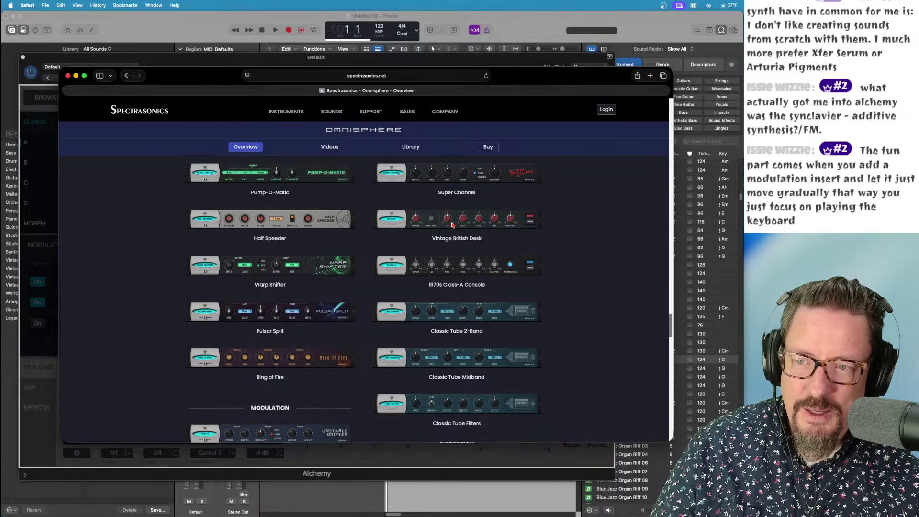
scroll(558, 202, up, 4)
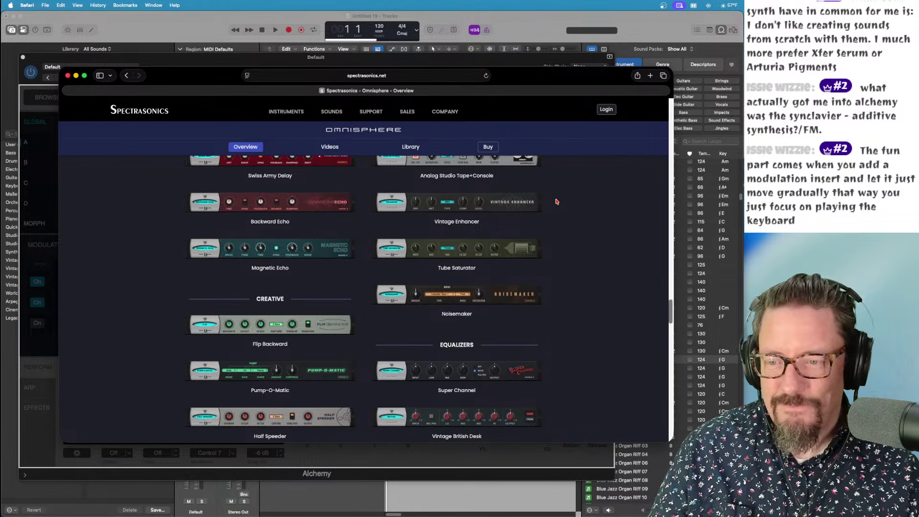
scroll(555, 202, up, 1)
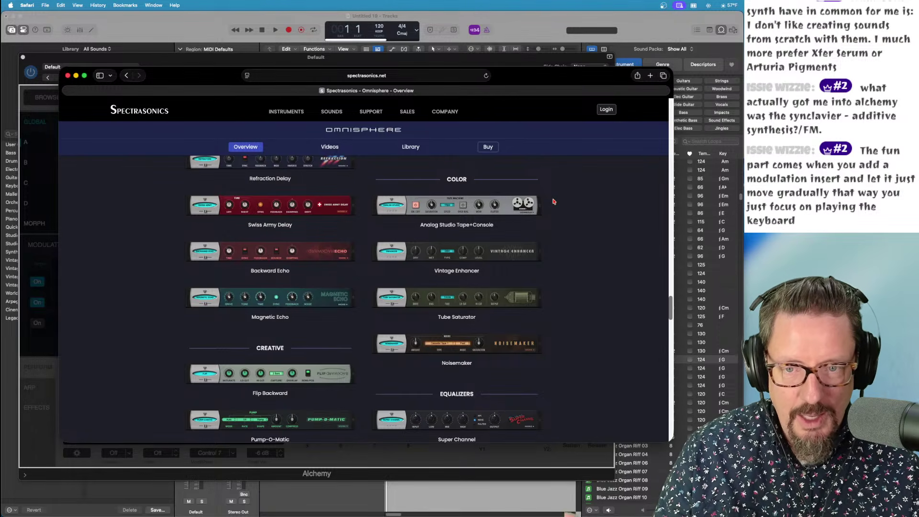
scroll(553, 202, up, 1)
scroll(553, 201, up, 2)
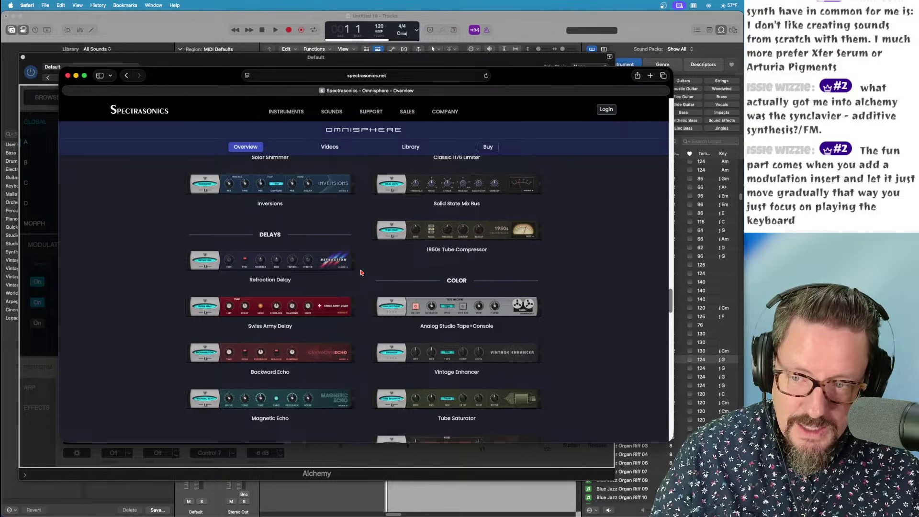
scroll(361, 272, up, 5)
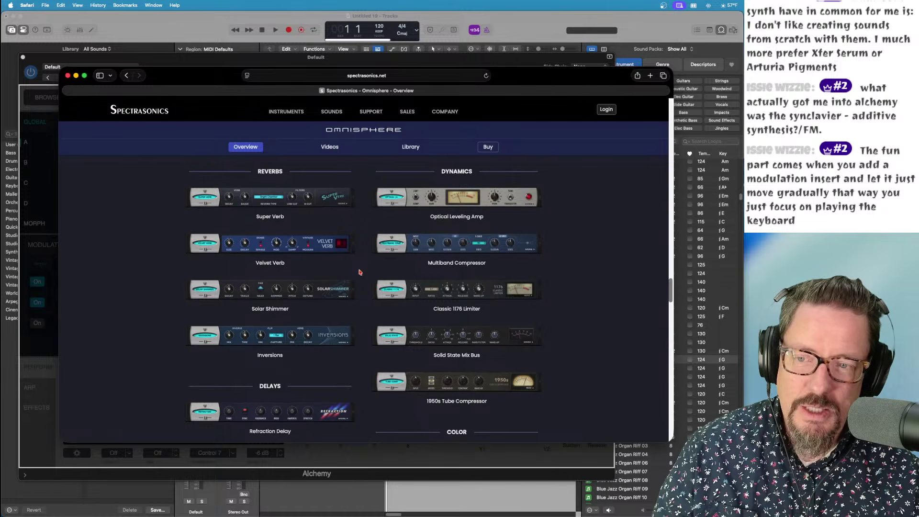
scroll(360, 273, up, 1)
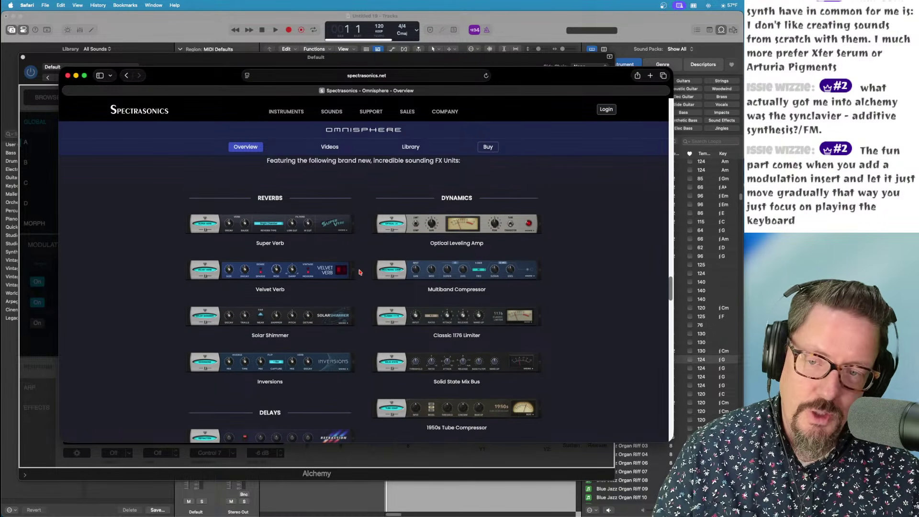
scroll(360, 272, down, 5)
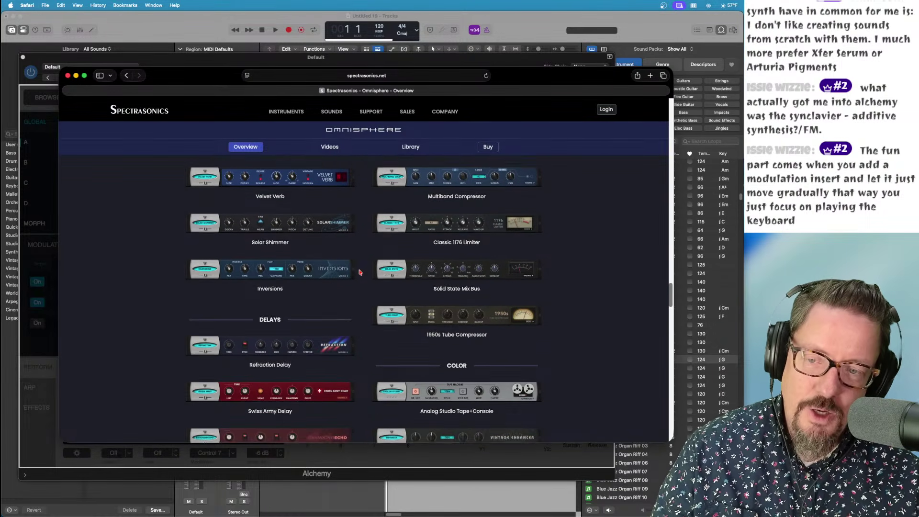
scroll(362, 271, down, 2)
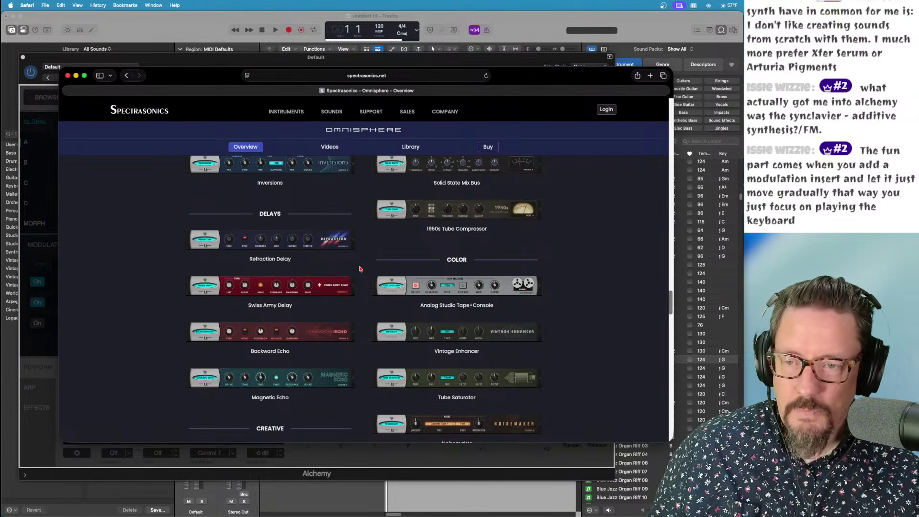
scroll(360, 269, up, 3)
scroll(361, 269, up, 3)
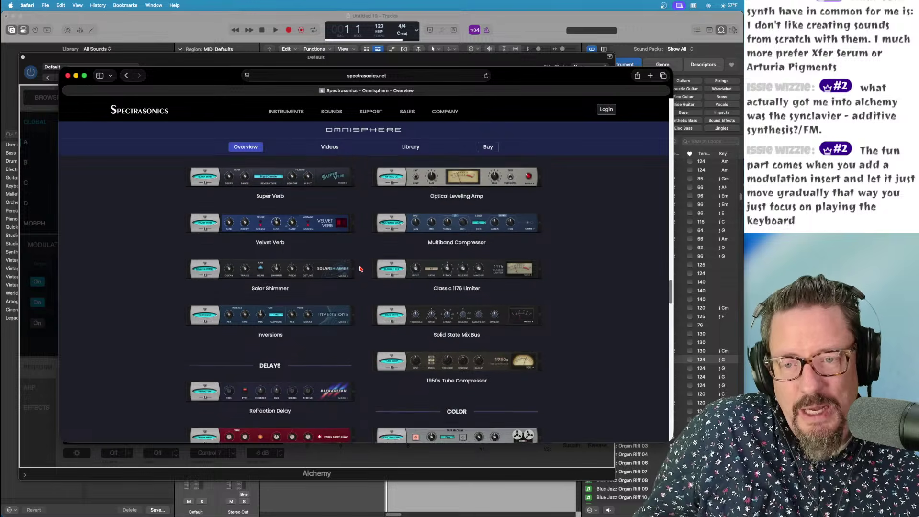
scroll(360, 269, up, 2)
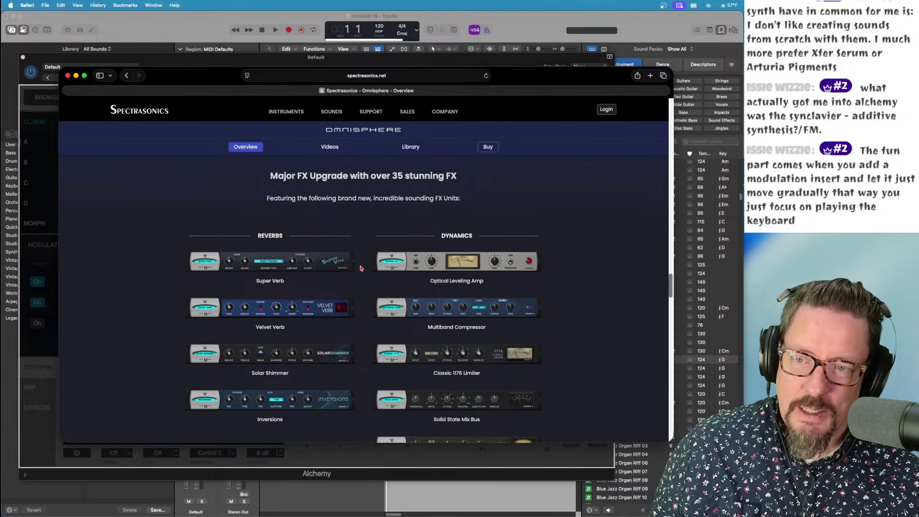
scroll(360, 268, up, 2)
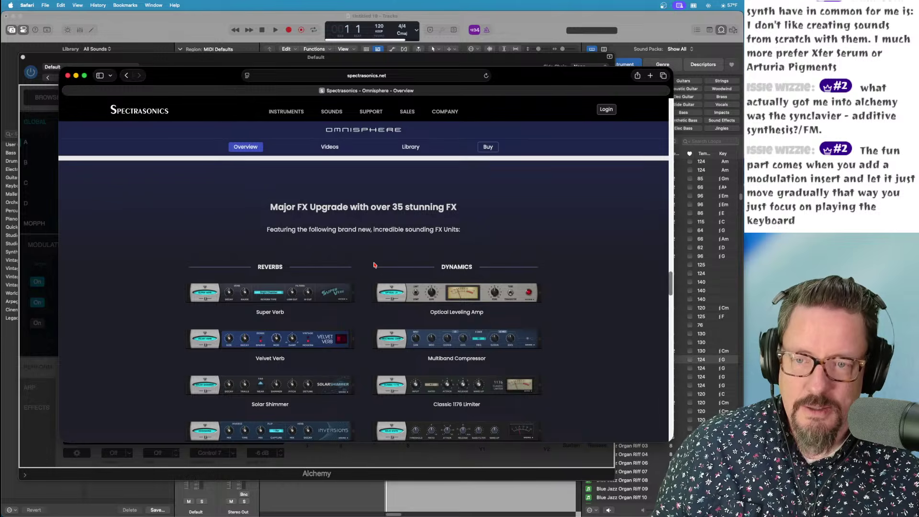
scroll(372, 263, up, 5)
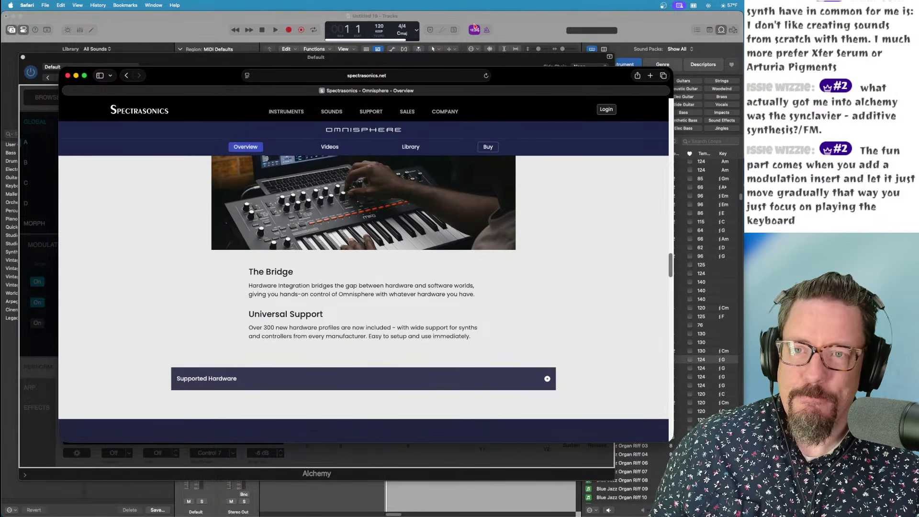
Step: Switch back to Logic Pro, show source A's settings in Alchemy and adjust its additive Num Partials
click(506, 31)
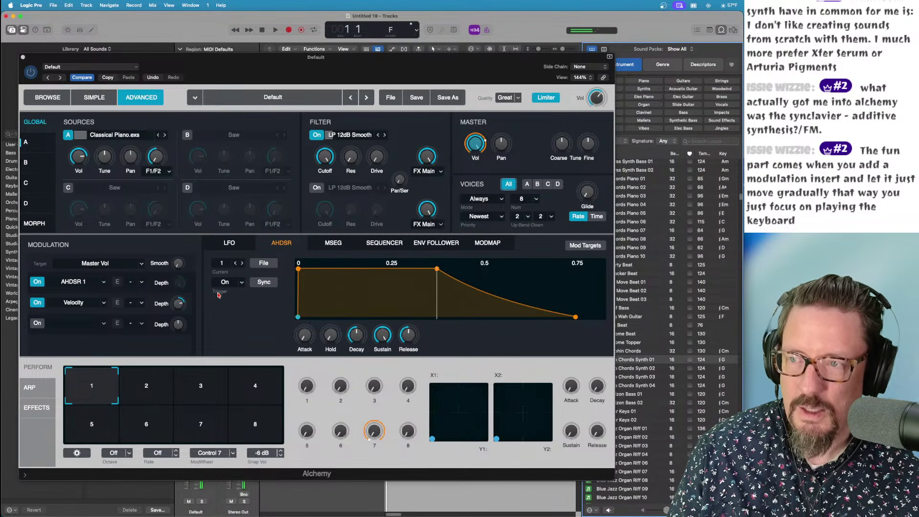
click(39, 142)
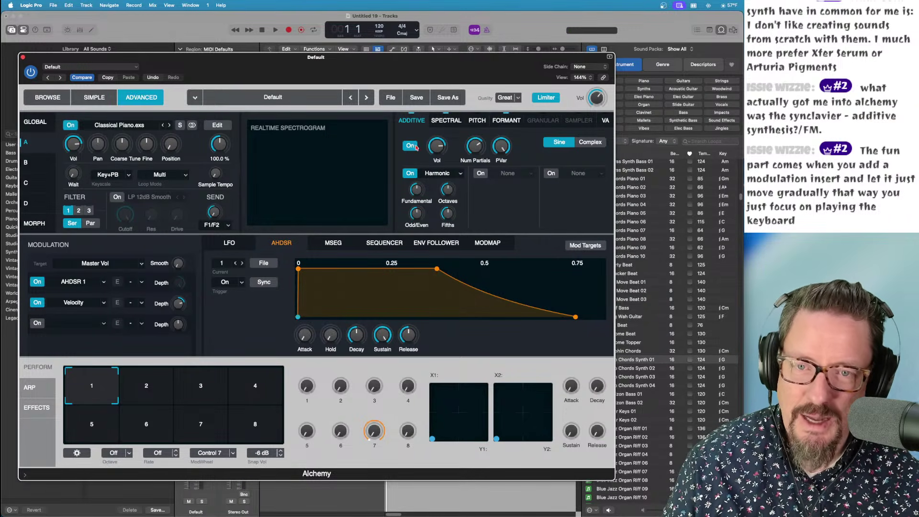
click(475, 146)
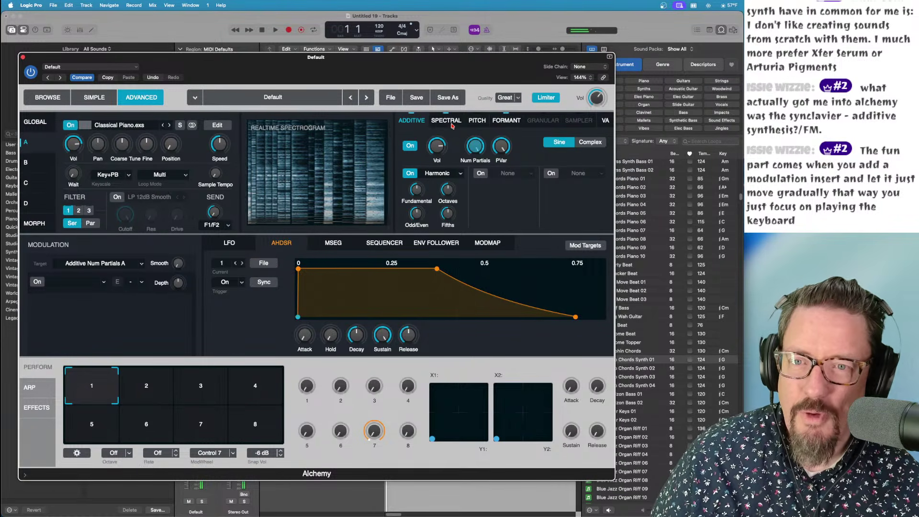
Step: Compare source A's Spectral and Additive settings, and turn on the first spectral effect slot
click(447, 121)
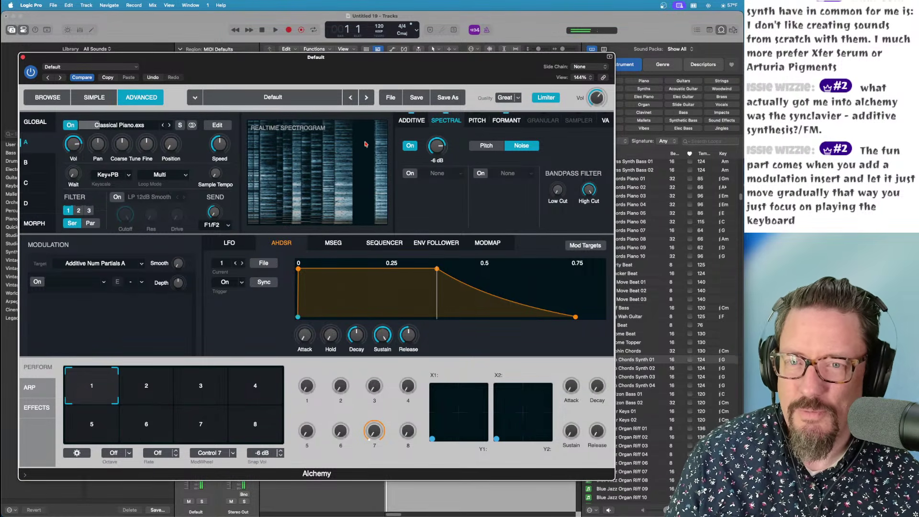
click(412, 120)
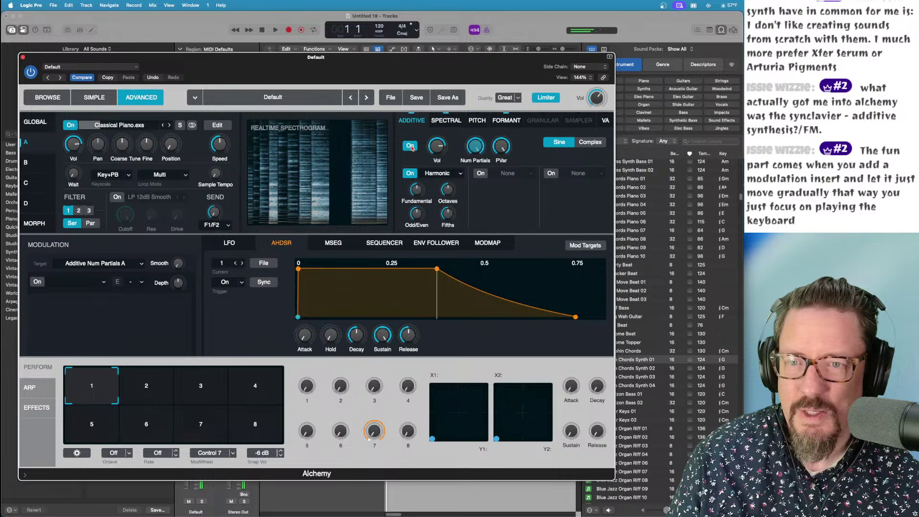
click(444, 124)
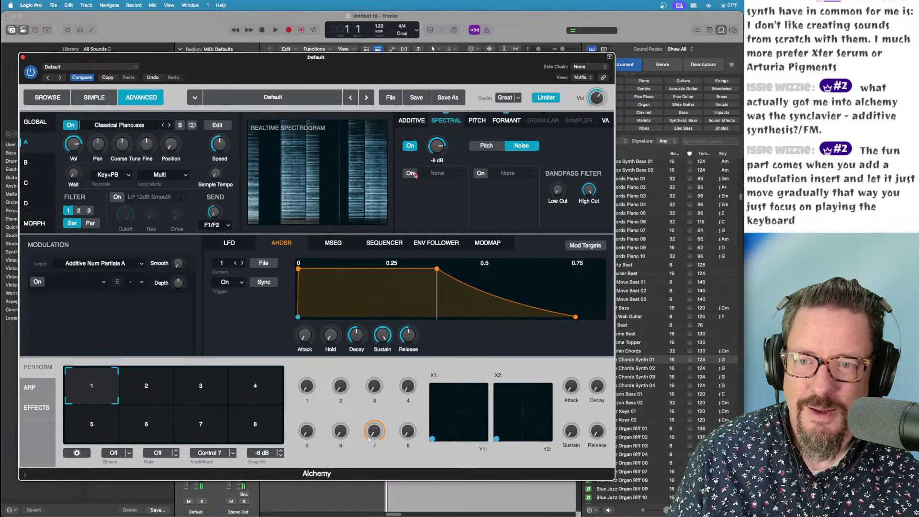
click(415, 174)
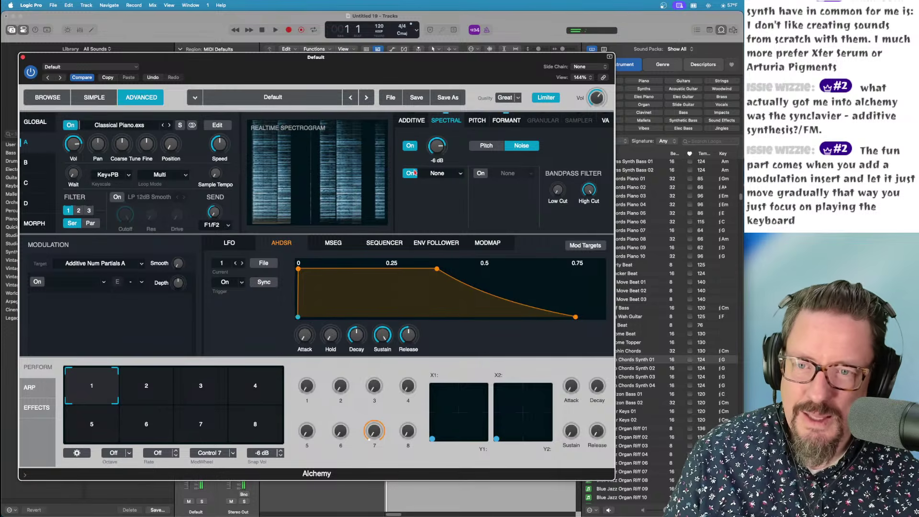
click(414, 122)
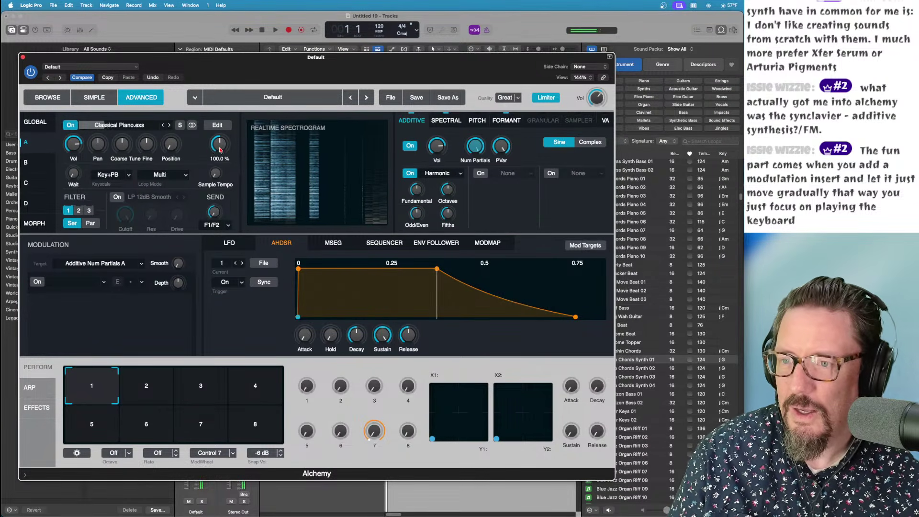
Step: Slow source A to a speed of 2.37 % with a slight Position offset, and show Alchemy's effects section
mouse_move(219, 144)
scroll(219, 144, down, 10)
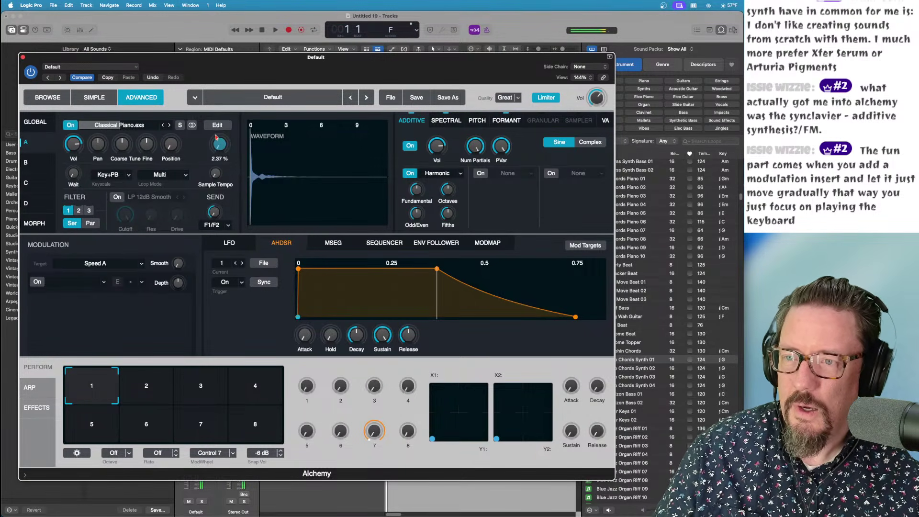
drag(170, 144, 170, 142)
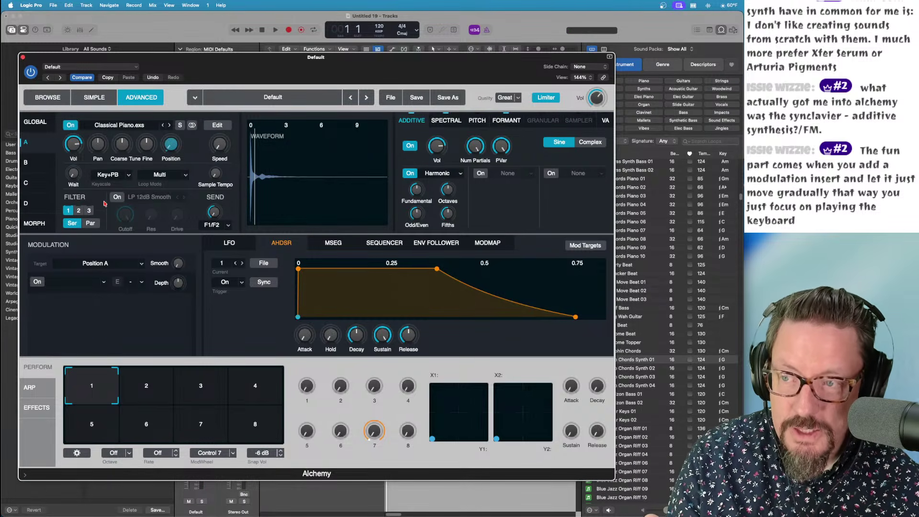
click(36, 391)
click(38, 409)
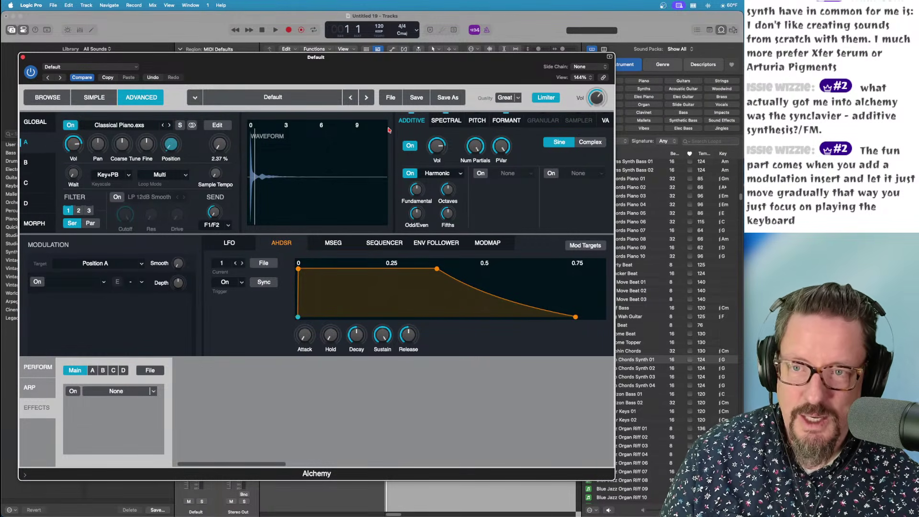
Step: Open source A's additive partial editor and enable zone selection by incoming MIDI
click(224, 127)
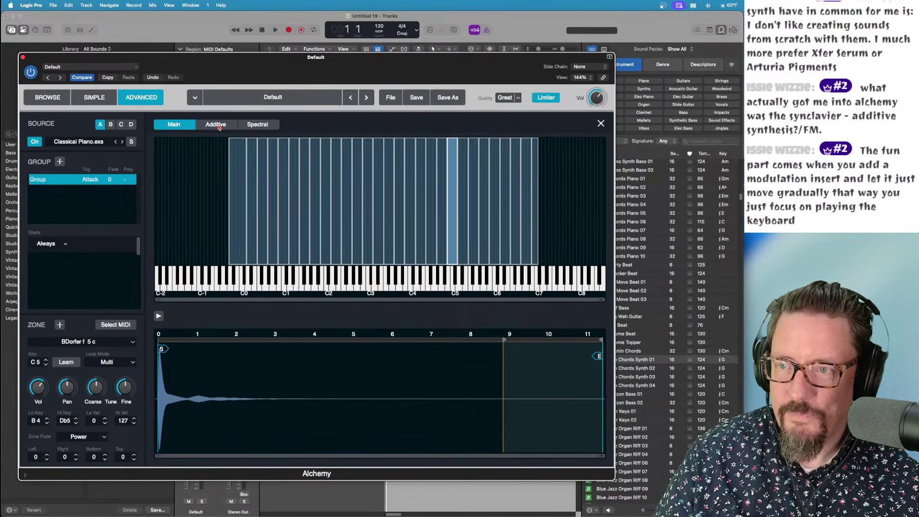
click(220, 127)
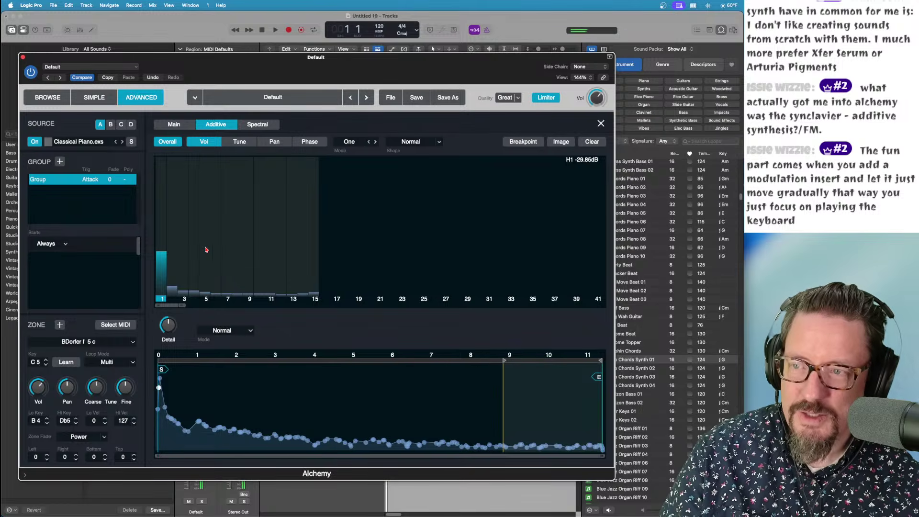
click(118, 327)
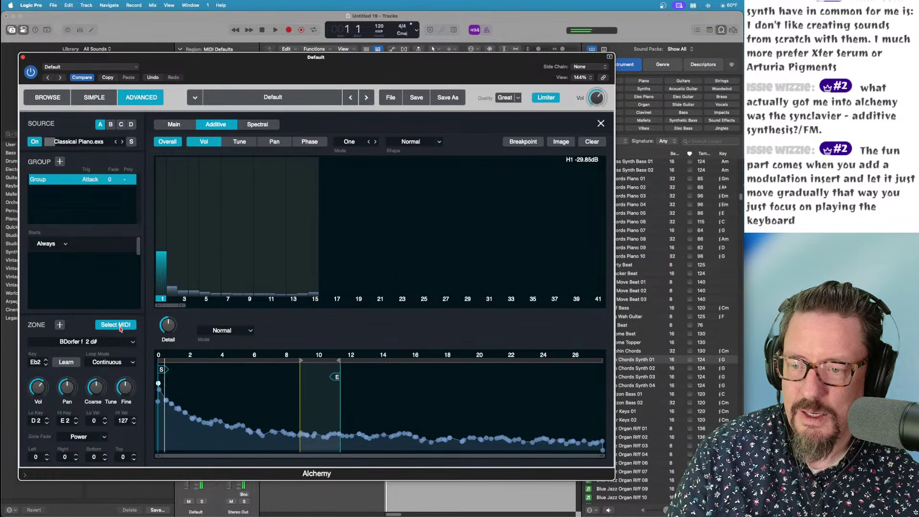
Step: Relaunch Logic Pro after its crash and ignore the crash report
key(super+Tab)
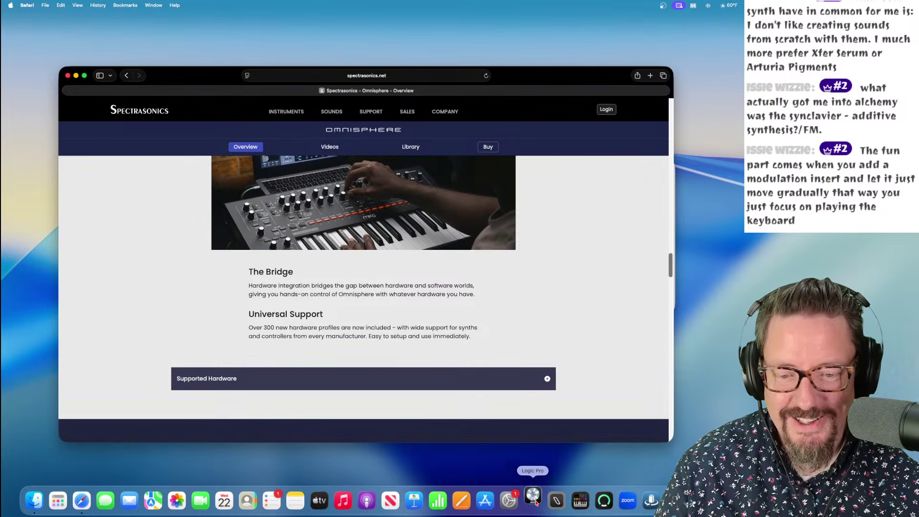
click(533, 499)
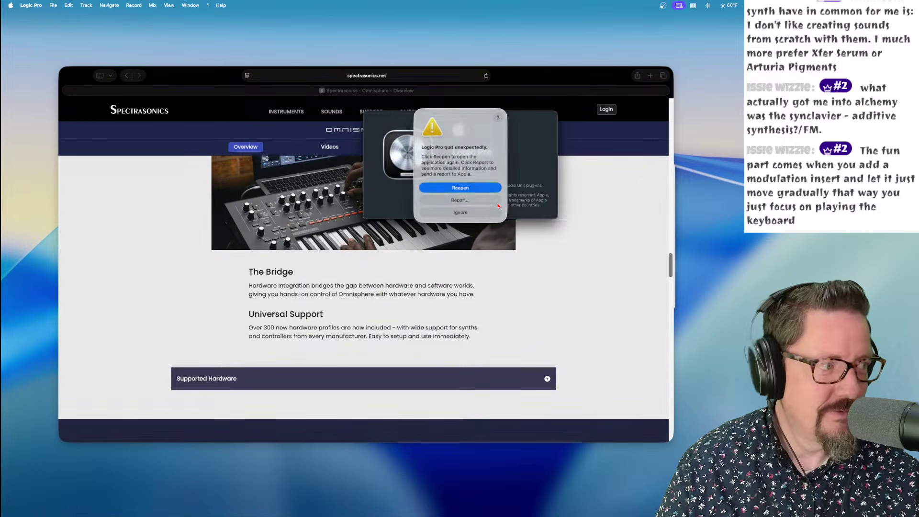
click(461, 212)
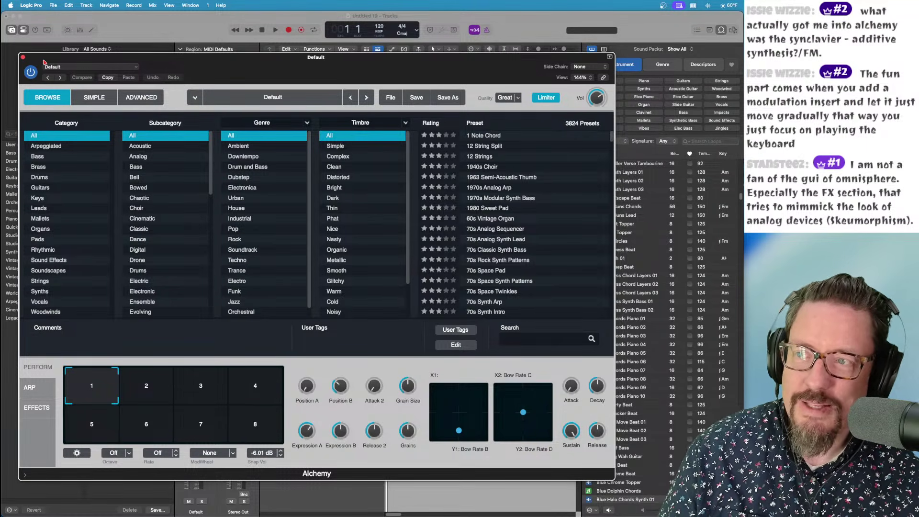
Step: Close Alchemy's window and load Studio Strings in stereo on a newly added empty instrument track
click(22, 57)
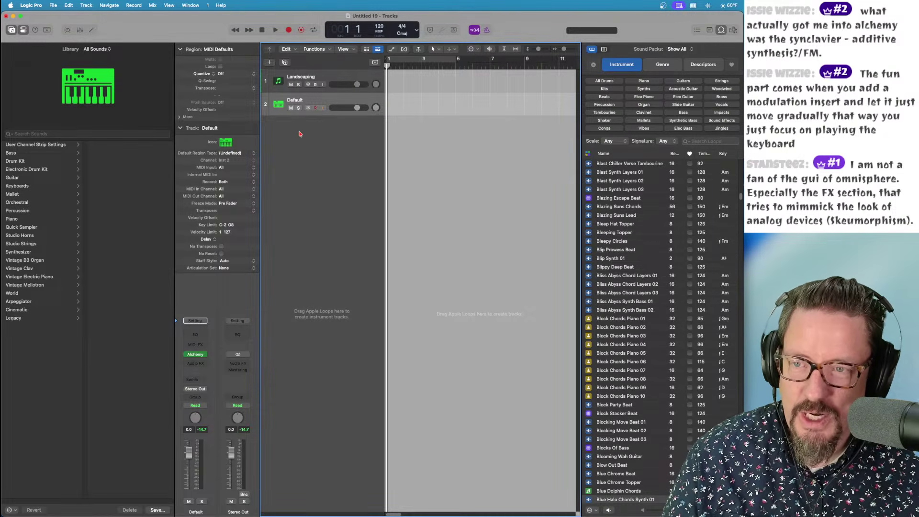
double_click(291, 164)
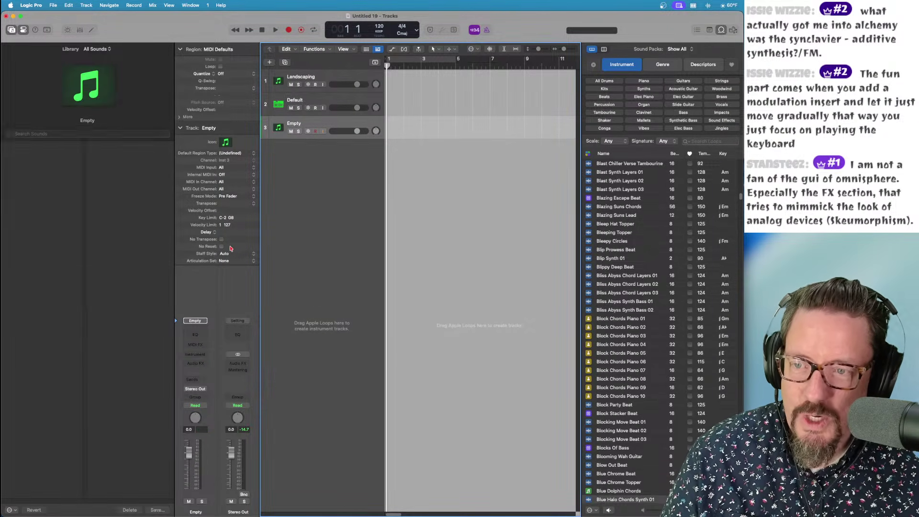
click(199, 355)
mouse_move(200, 381)
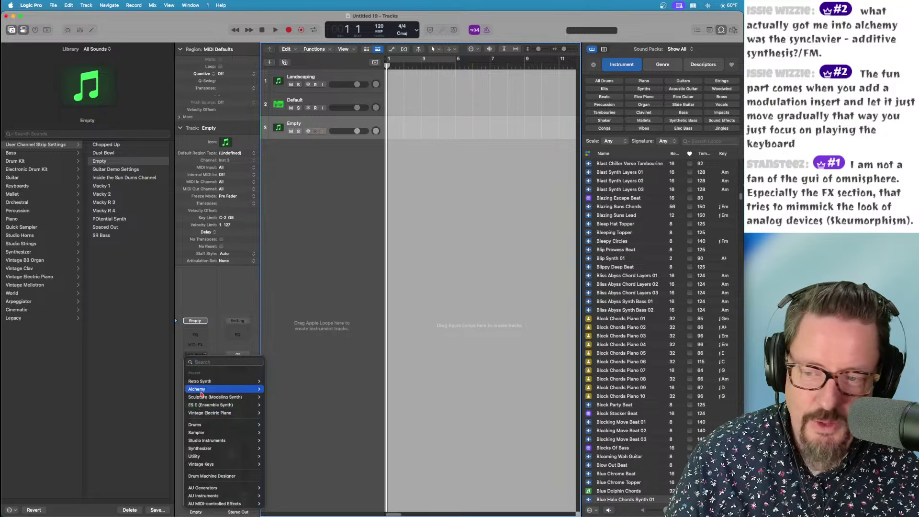
mouse_move(209, 451)
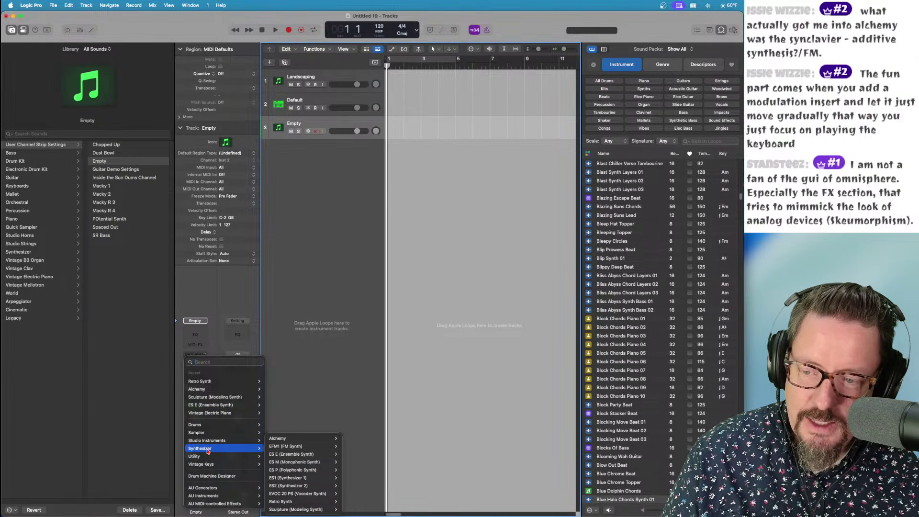
mouse_move(287, 442)
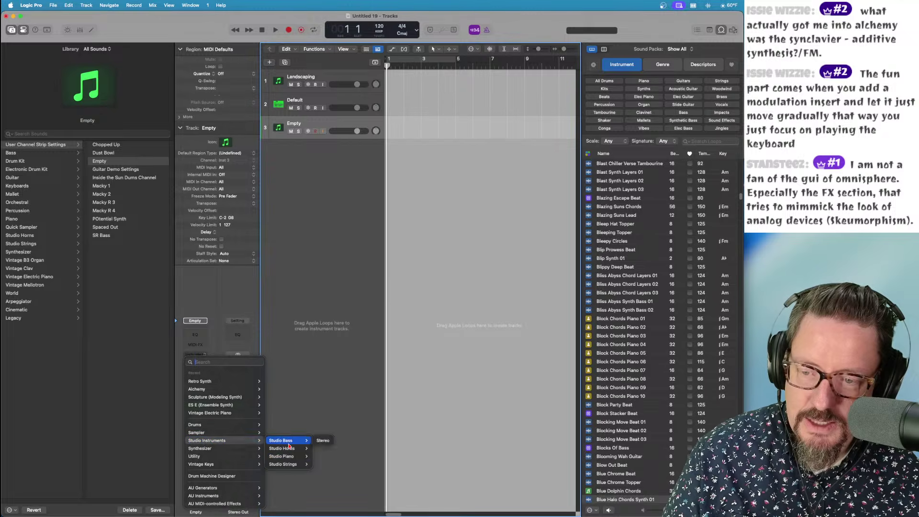
click(328, 475)
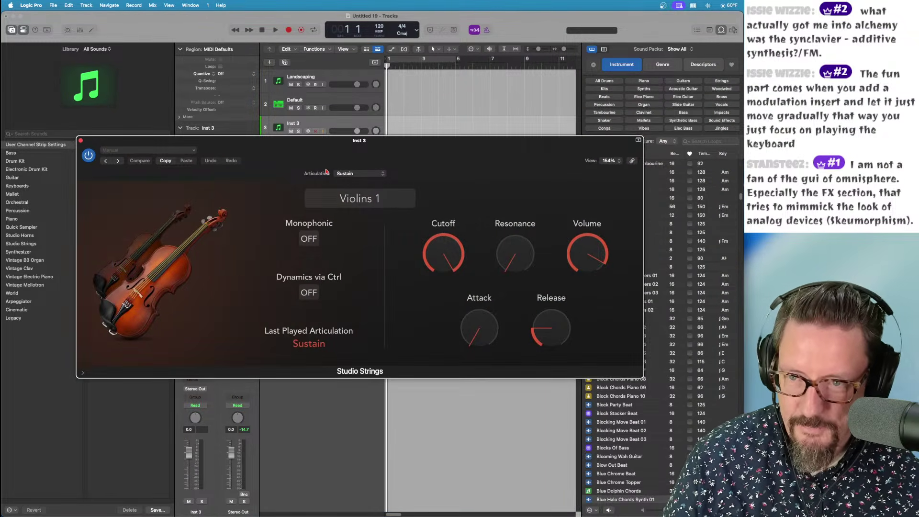
Step: Choose the Singer Songwriter section in Studio Strings and close the instrument window
click(351, 193)
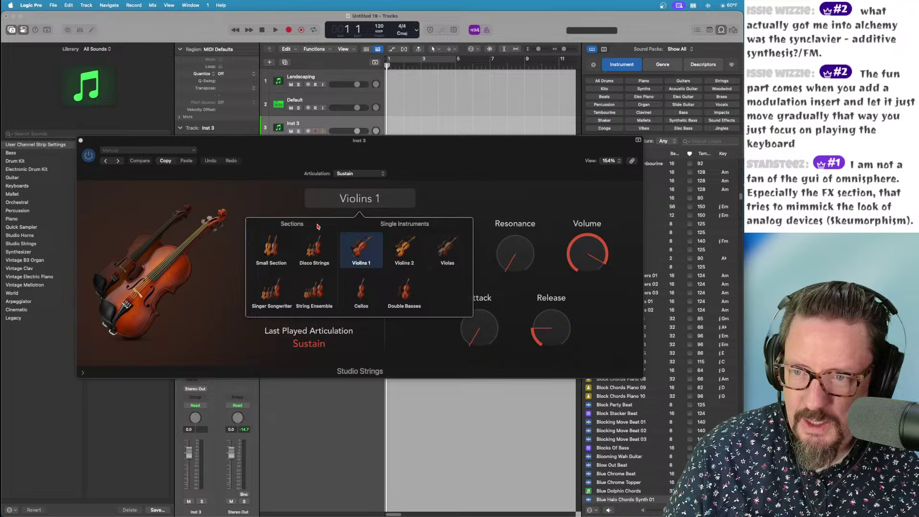
click(273, 284)
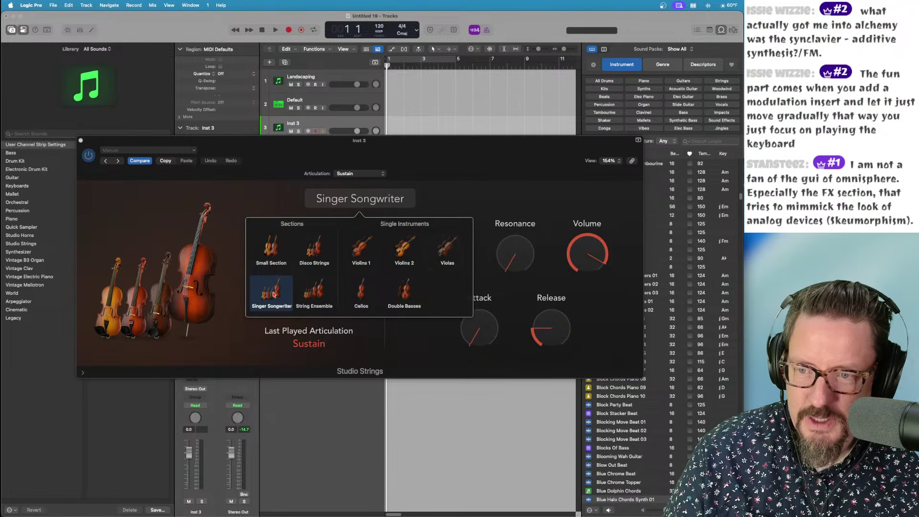
click(80, 142)
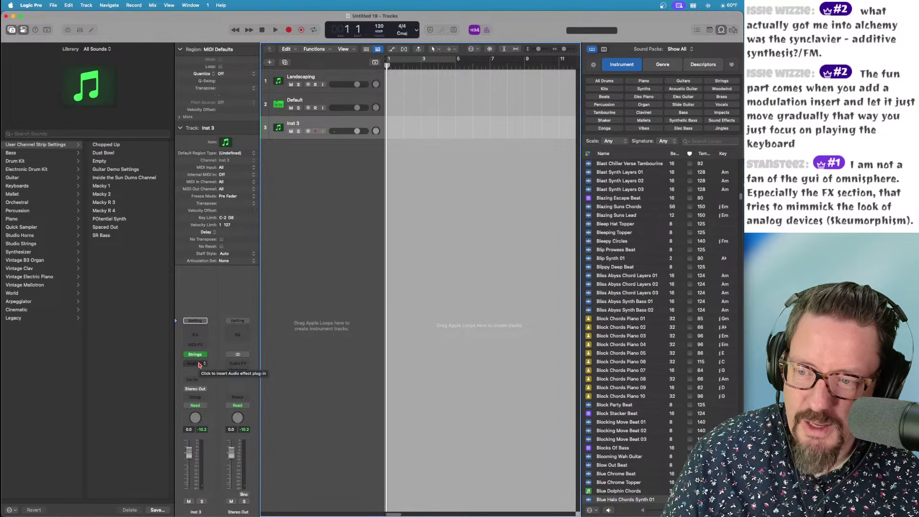
Step: Insert the stereo Auto Sampler utility as an audio effect on the Studio Strings track
click(199, 364)
mouse_move(206, 430)
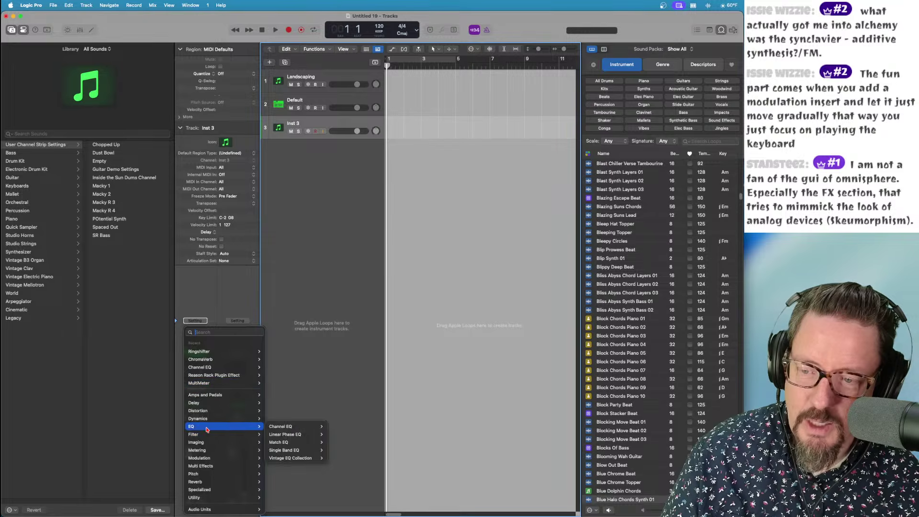
mouse_move(203, 498)
mouse_move(290, 486)
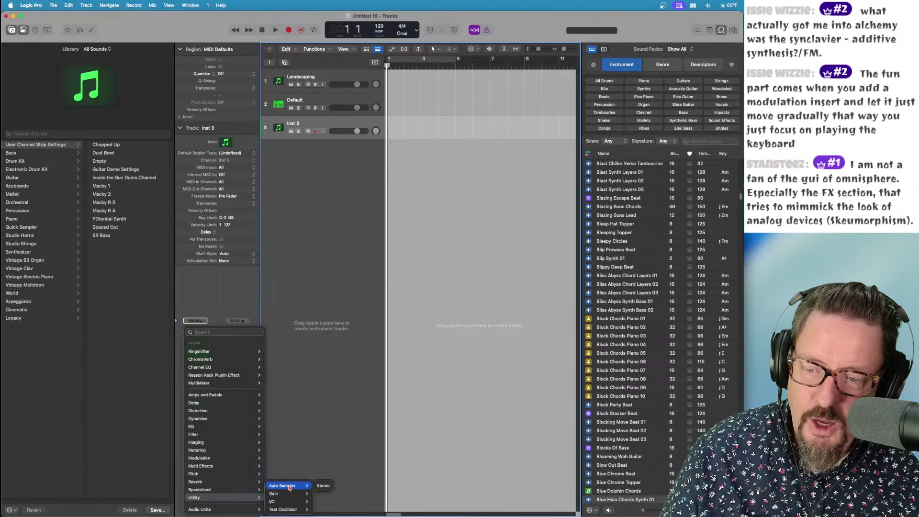
click(323, 486)
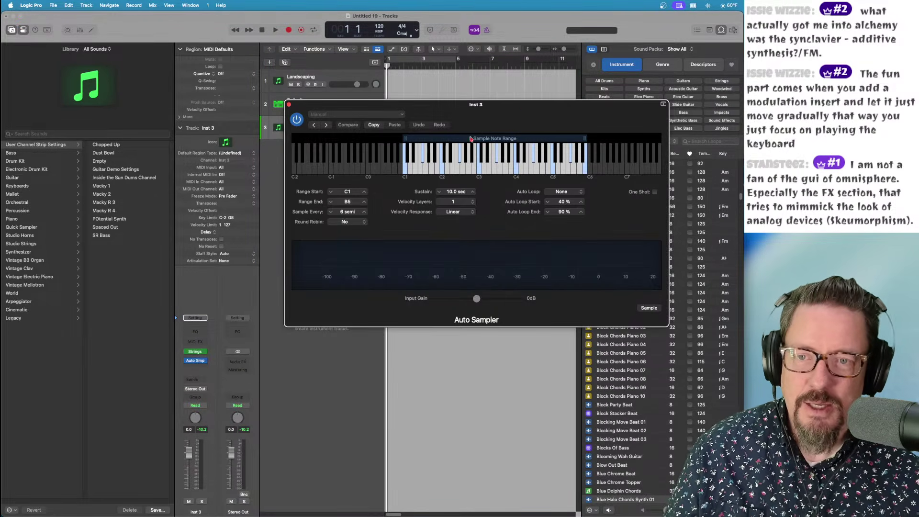
drag(513, 108, 408, 162)
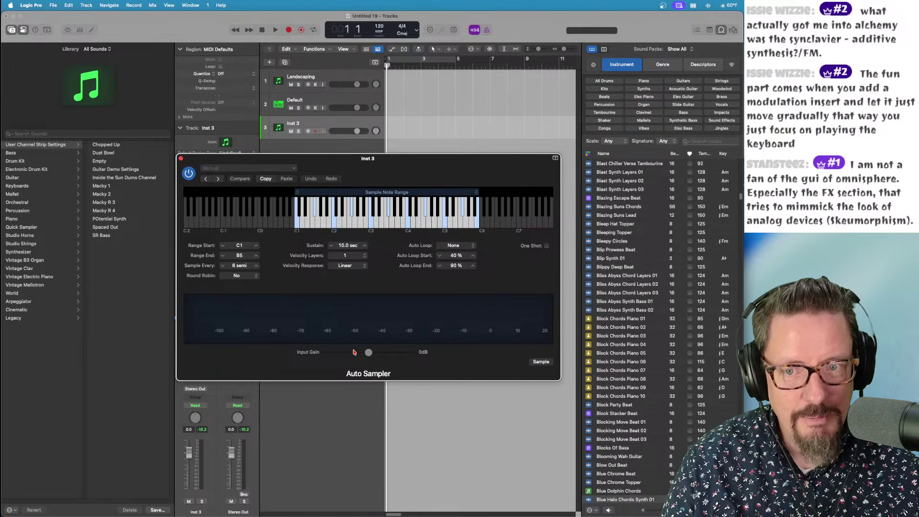
Step: Set Auto Sampler to 2 velocity layers and the Auto Loop mode to Search with XFade
click(347, 255)
click(347, 265)
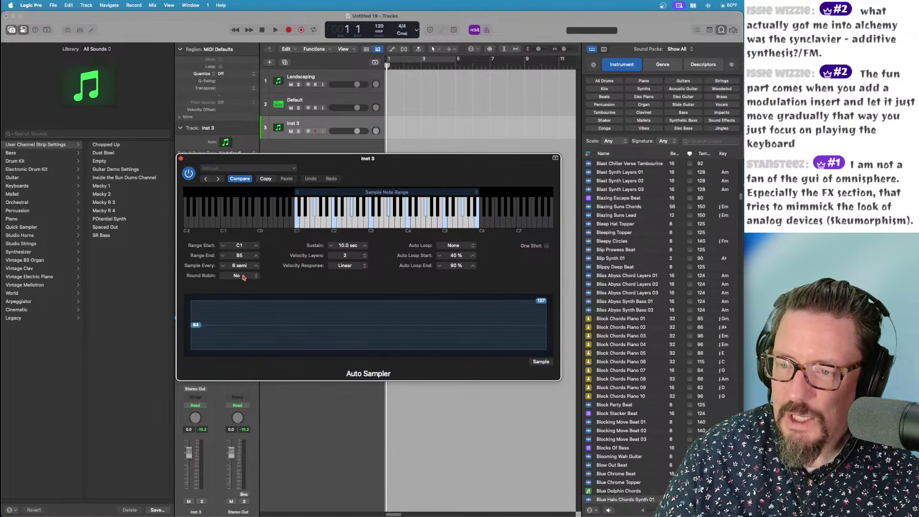
click(454, 246)
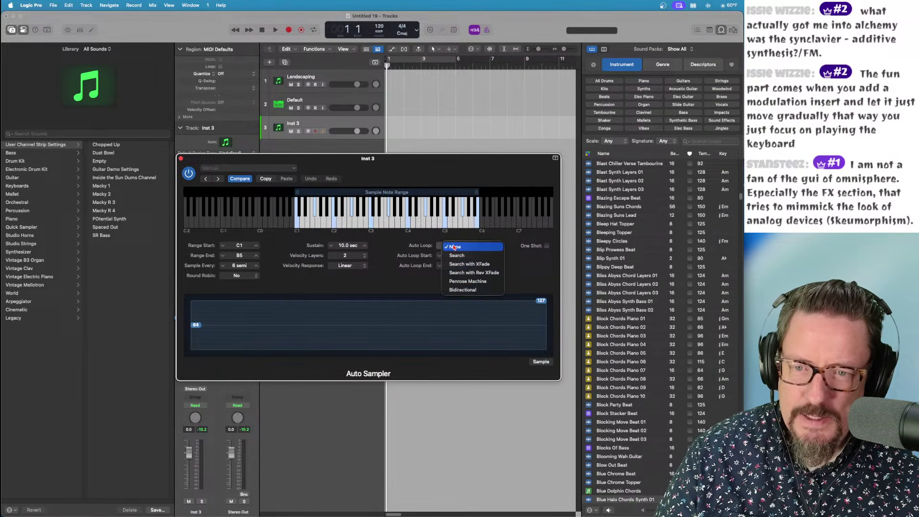
click(455, 282)
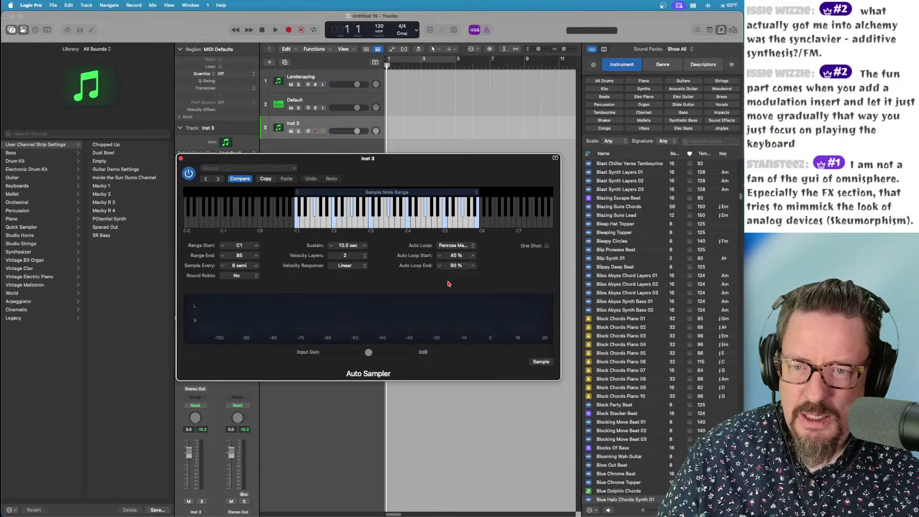
click(460, 245)
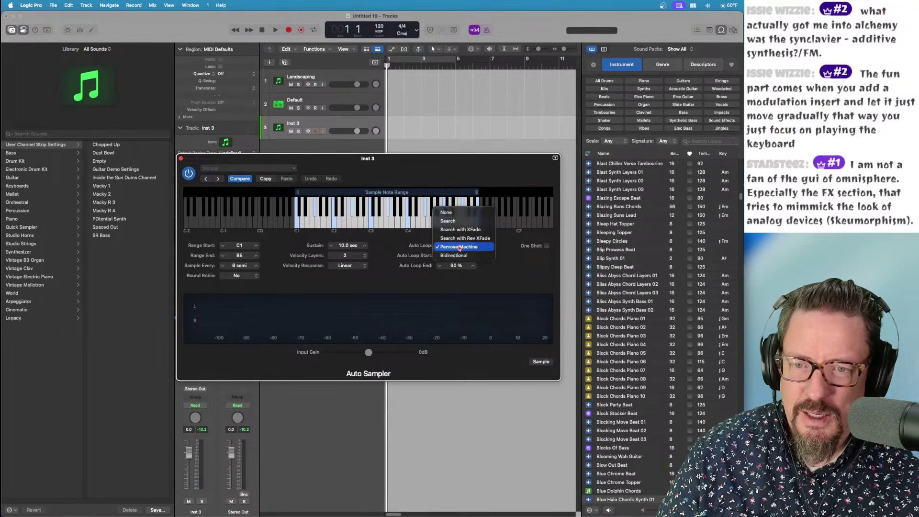
click(457, 229)
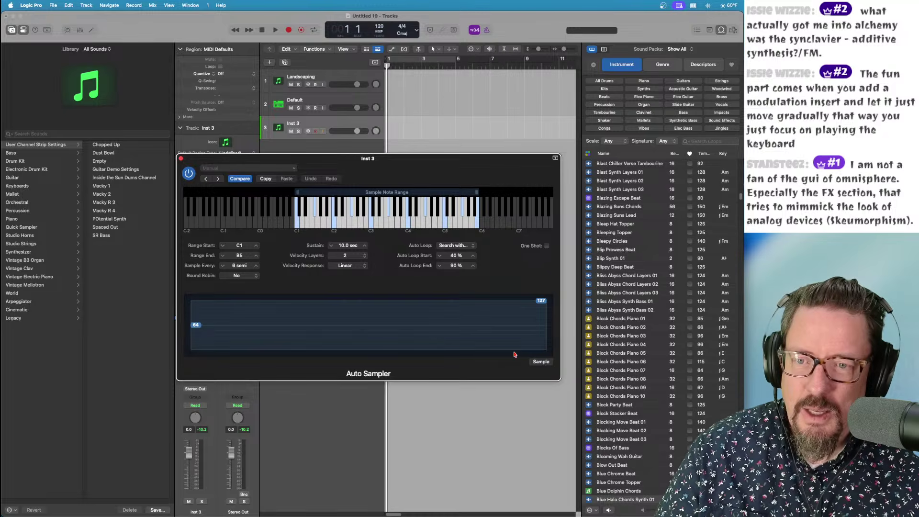
Step: Start sampling the strings, saving the instrument as Strings Simple.exs in the Auto Sampled folder
click(540, 363)
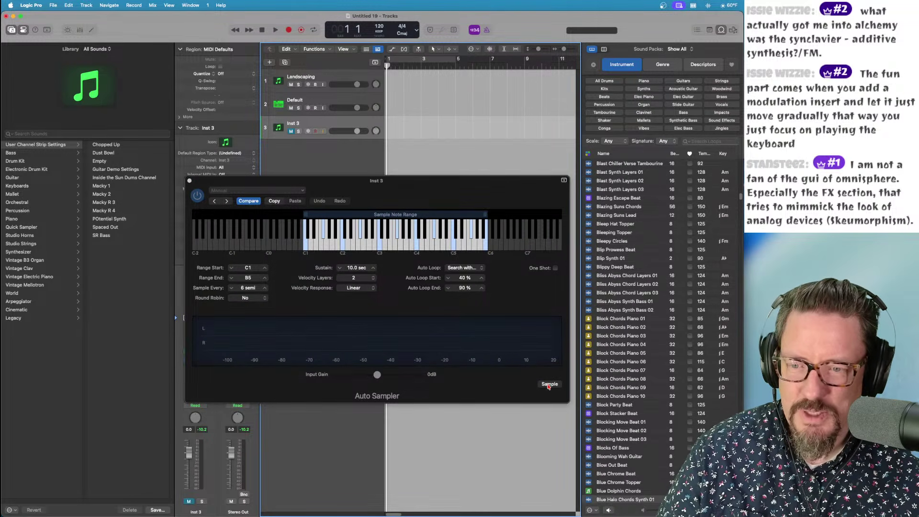
click(549, 385)
click(549, 384)
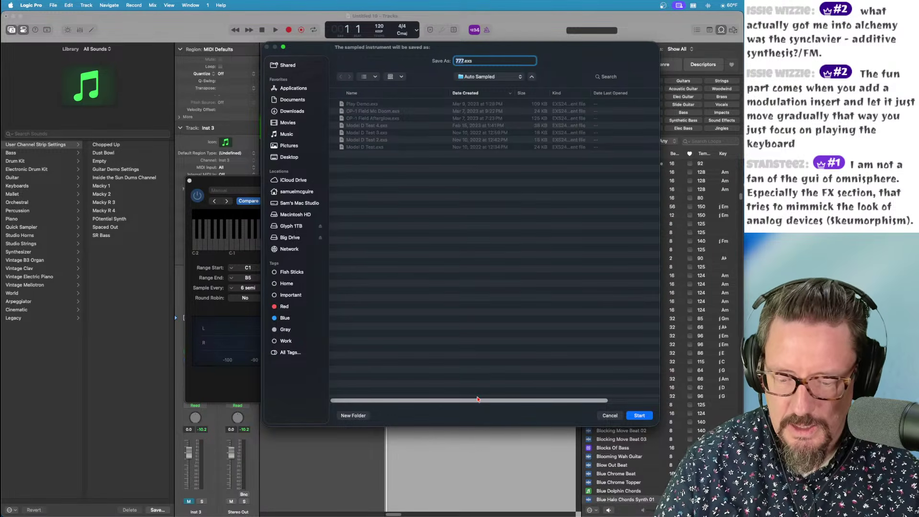
text(Strings Sim)
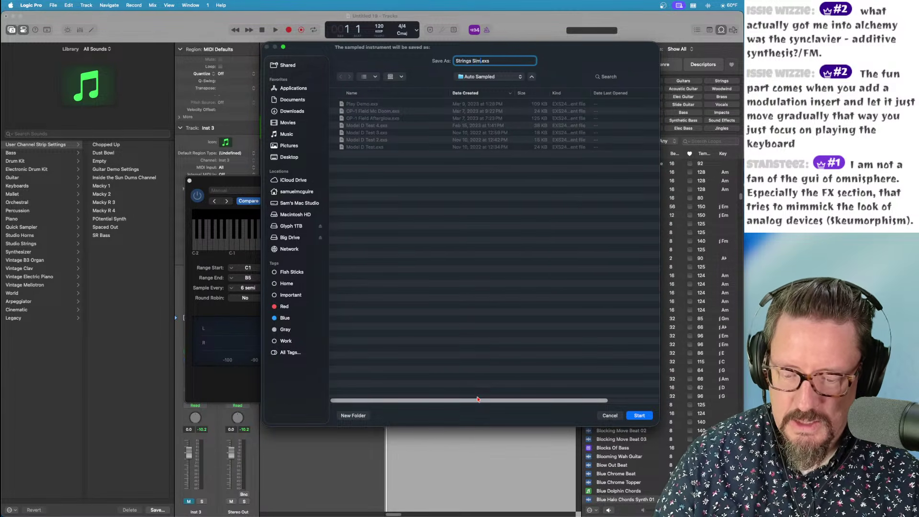
text(ple)
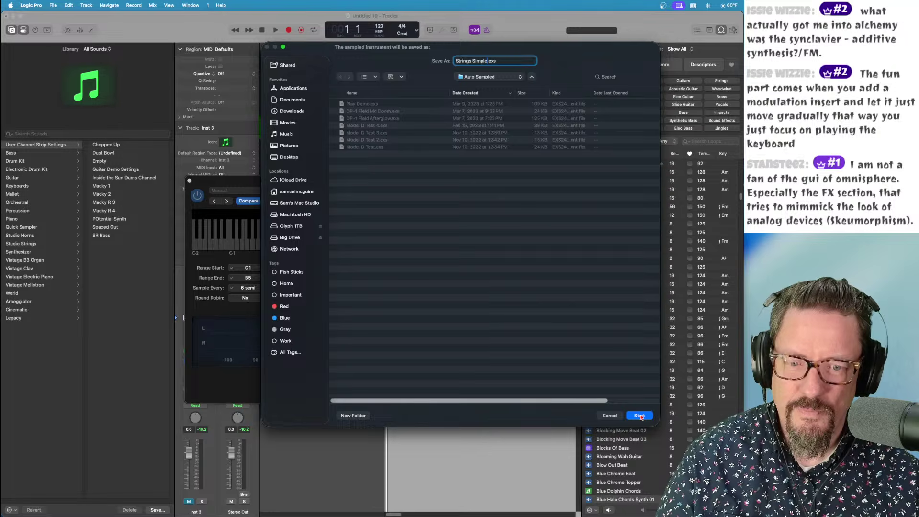
click(638, 415)
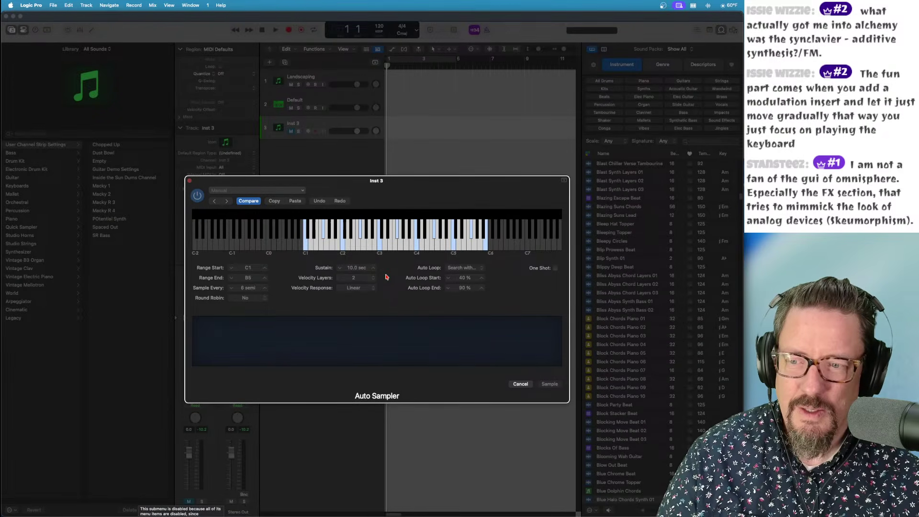
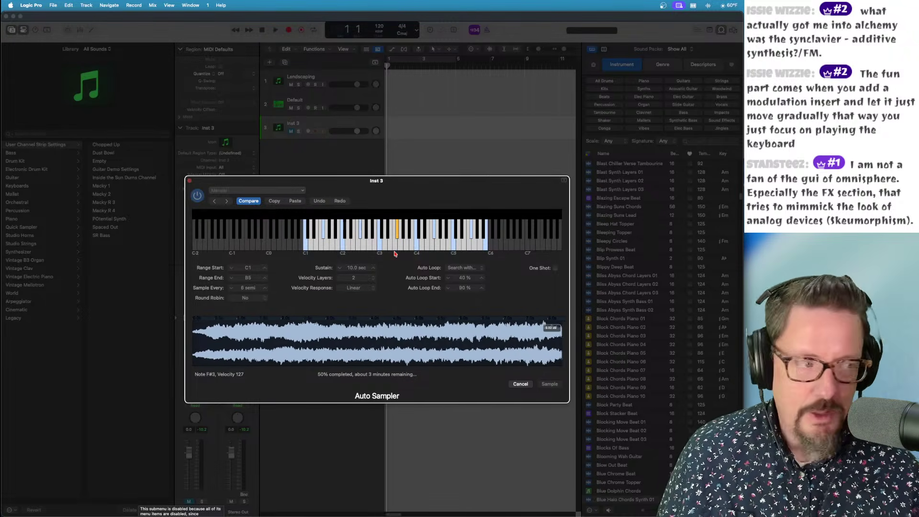
Step: Switch to Safari and review Omnisphere's hardware integration, deep-sampled soundsources and synthesis features on the Spectrasonics overview page
key(super+Tab)
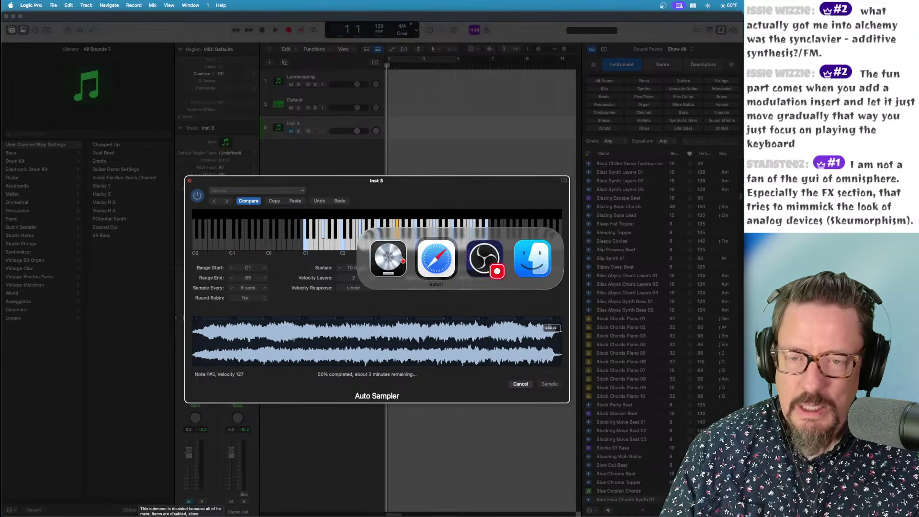
scroll(413, 264, up, 4)
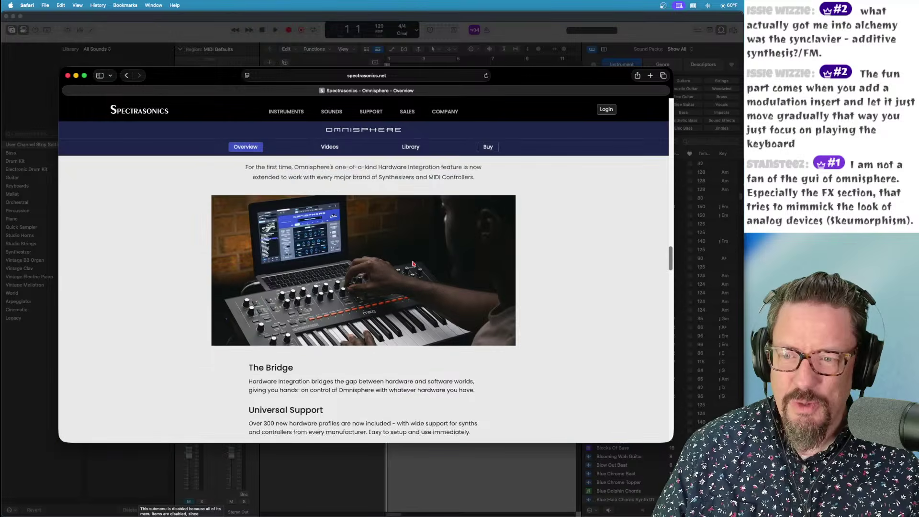
scroll(413, 263, down, 2)
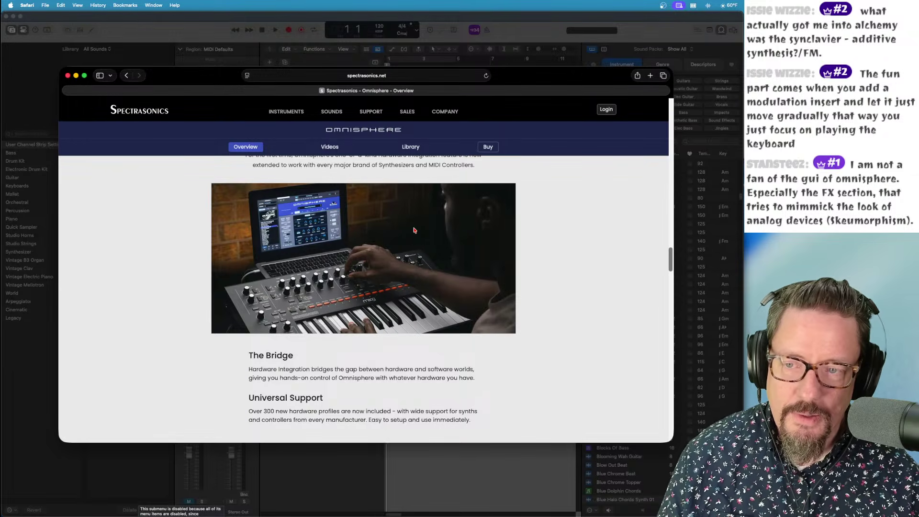
scroll(415, 230, up, 5)
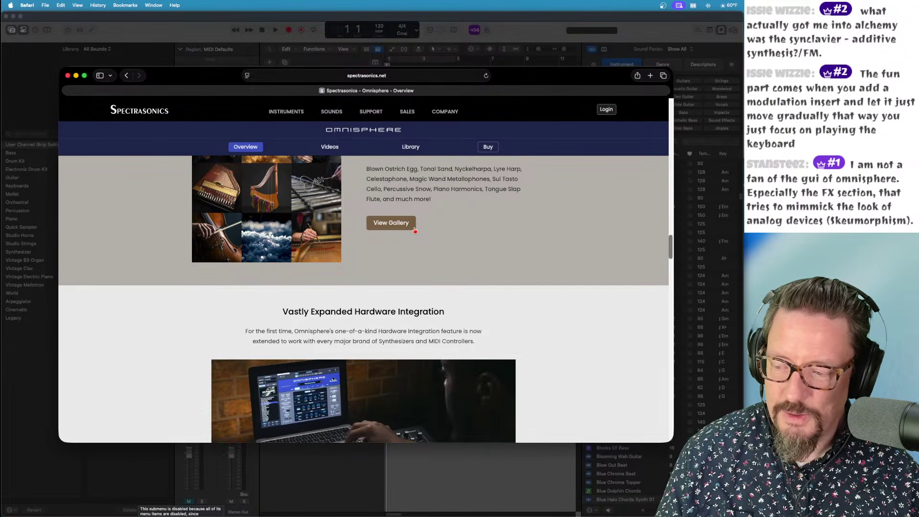
scroll(415, 230, up, 3)
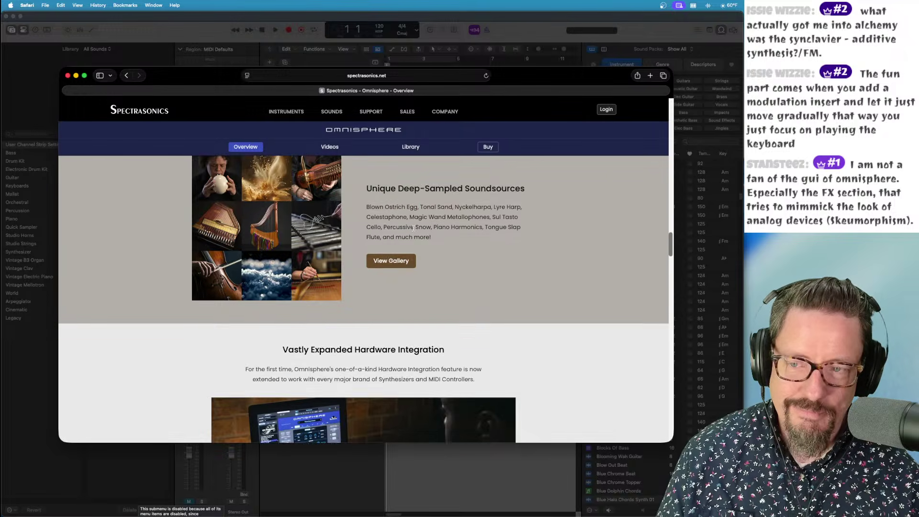
scroll(378, 242, up, 1)
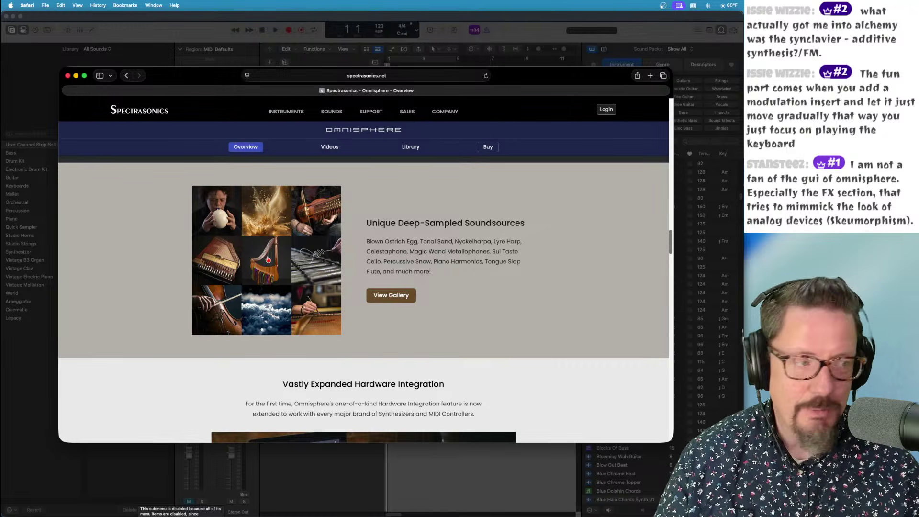
scroll(268, 259, up, 10)
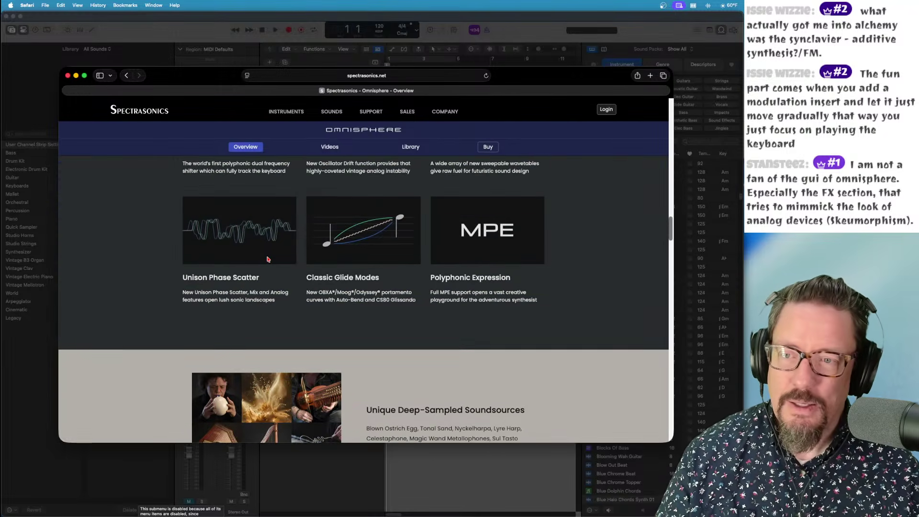
scroll(267, 257, up, 5)
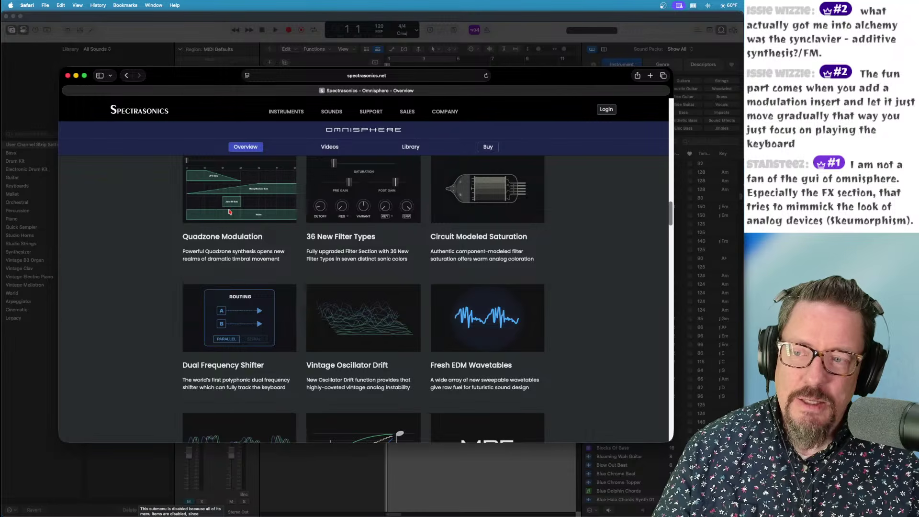
scroll(229, 212, up, 1)
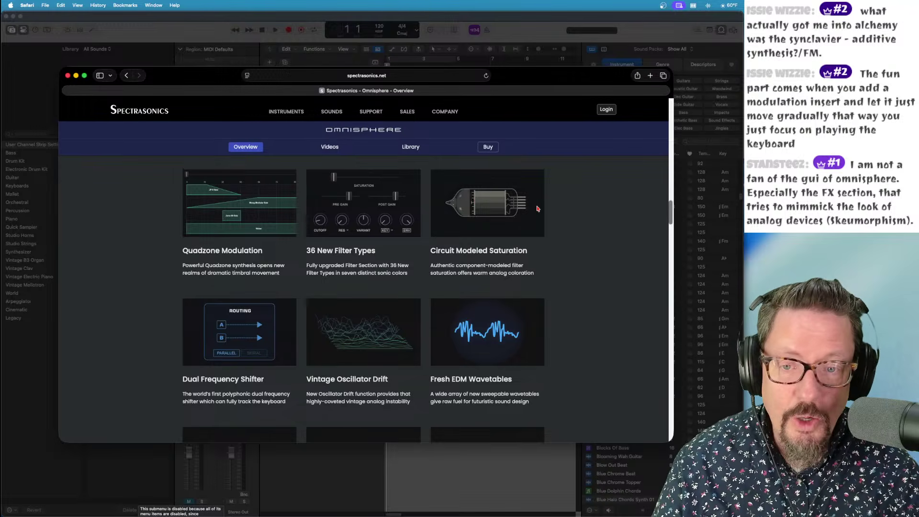
scroll(490, 203, down, 3)
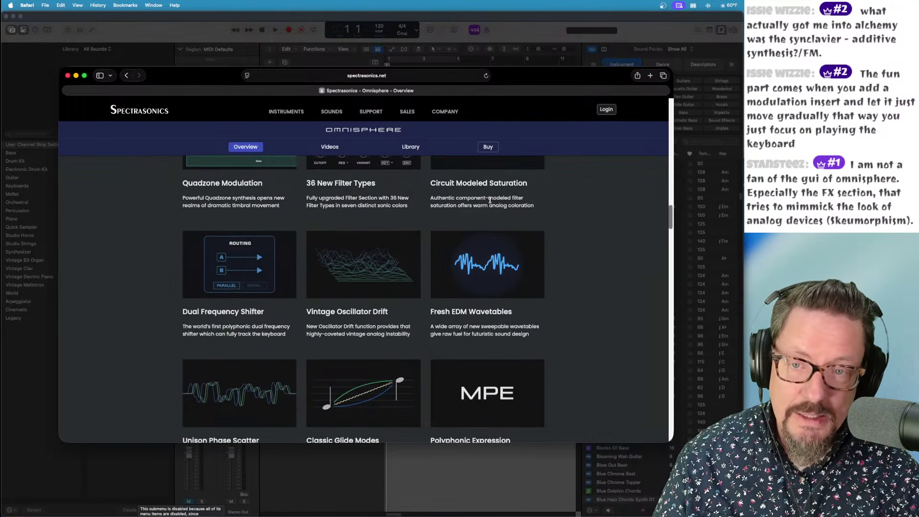
scroll(490, 200, down, 1)
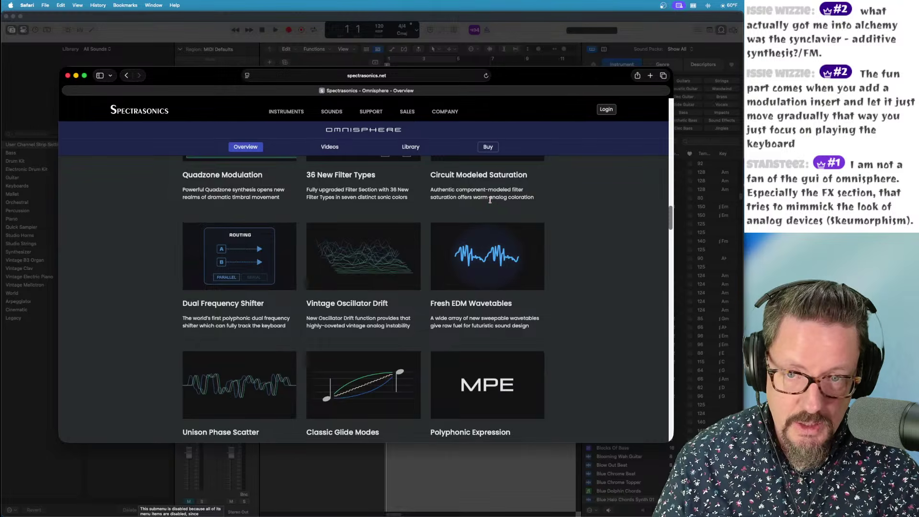
Step: Check the Auto Sampler window over the browser and continue reviewing Omnisphere's synthesis features on the Spectrasonics page
key(super+Tab)
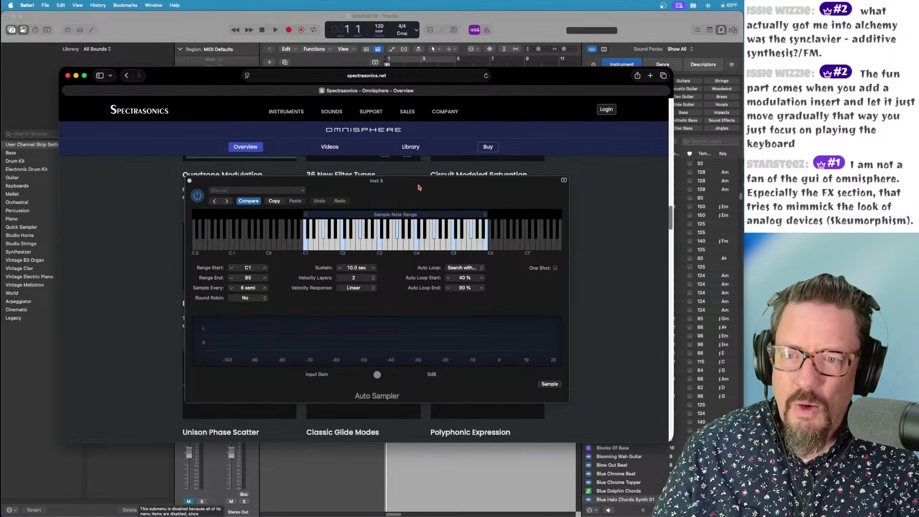
drag(419, 186, 430, 230)
click(528, 82)
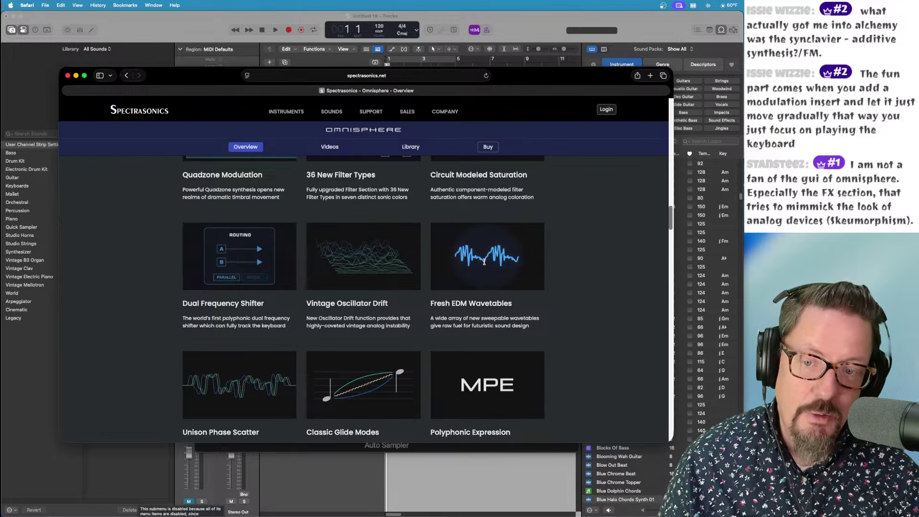
scroll(481, 262, down, 5)
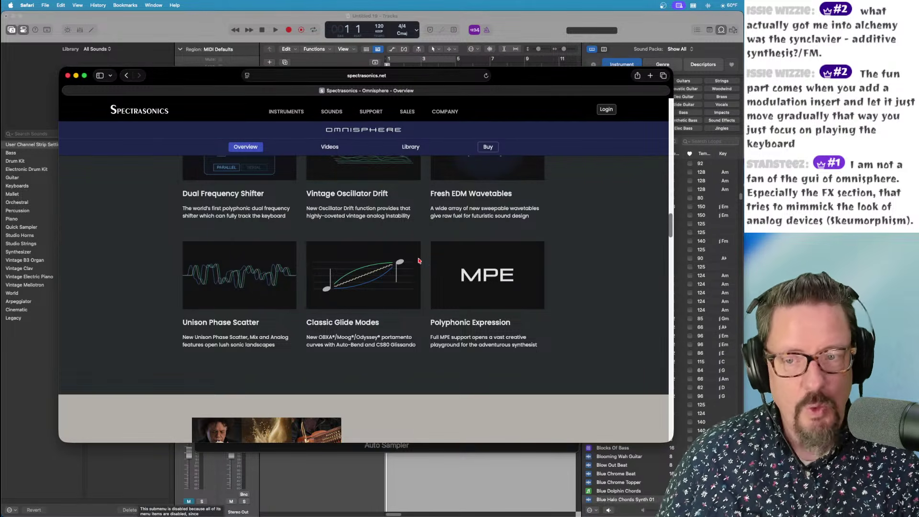
Step: Switch to Logic Pro, close Auto Sampler and open the Alchemy instrument on the Default track
key(super+Tab)
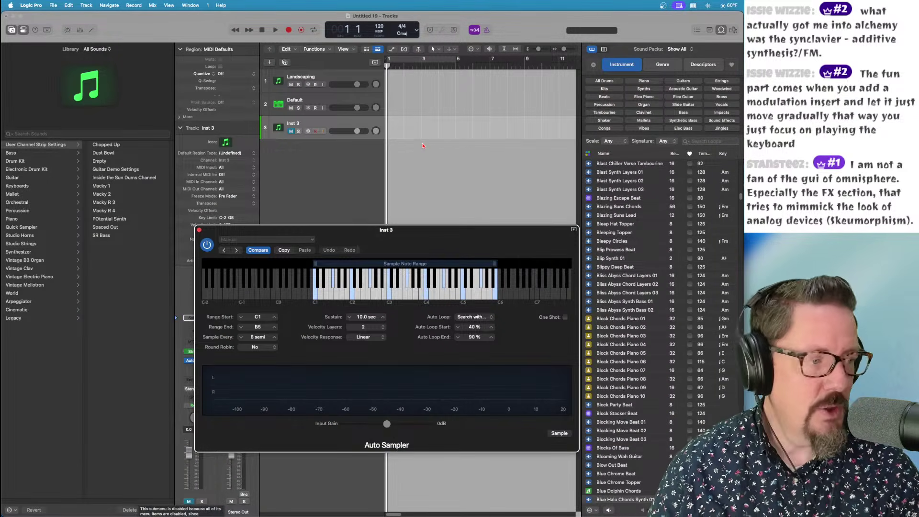
click(200, 231)
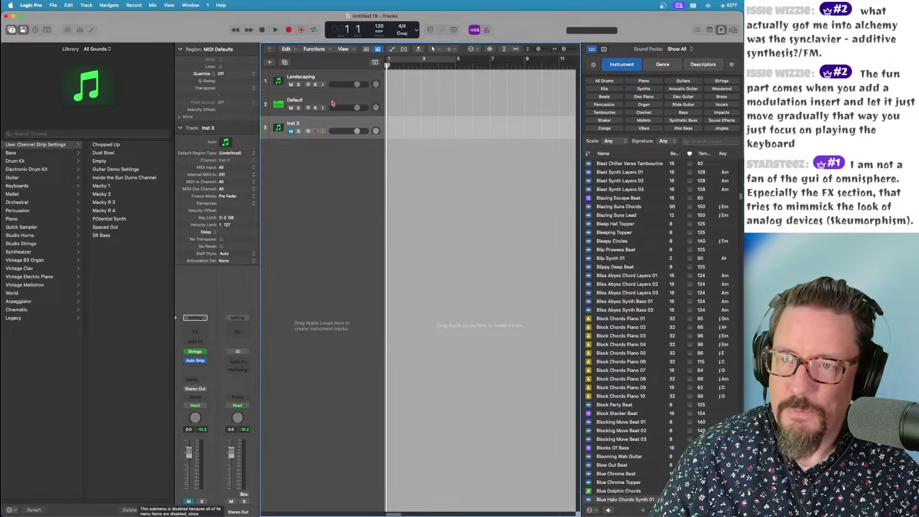
key(Up)
click(194, 354)
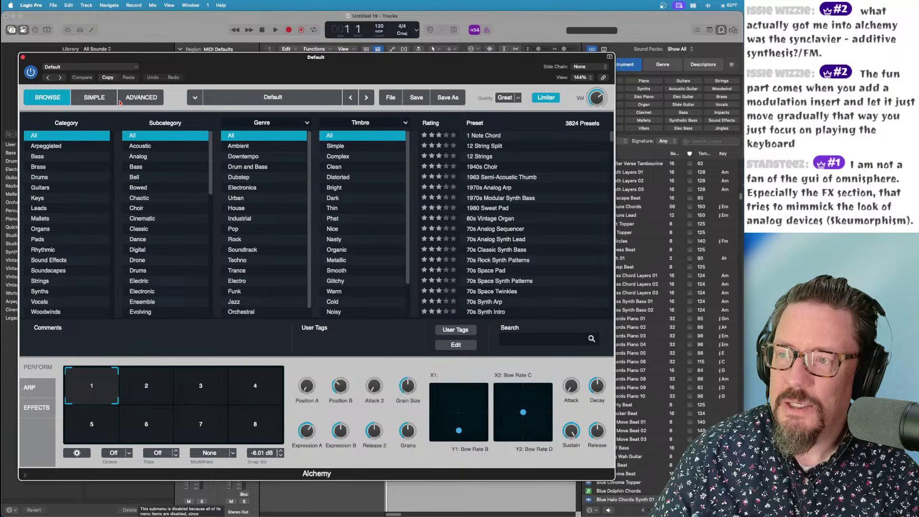
Step: Show Alchemy's Advanced view and initialize the preset
click(140, 100)
click(388, 97)
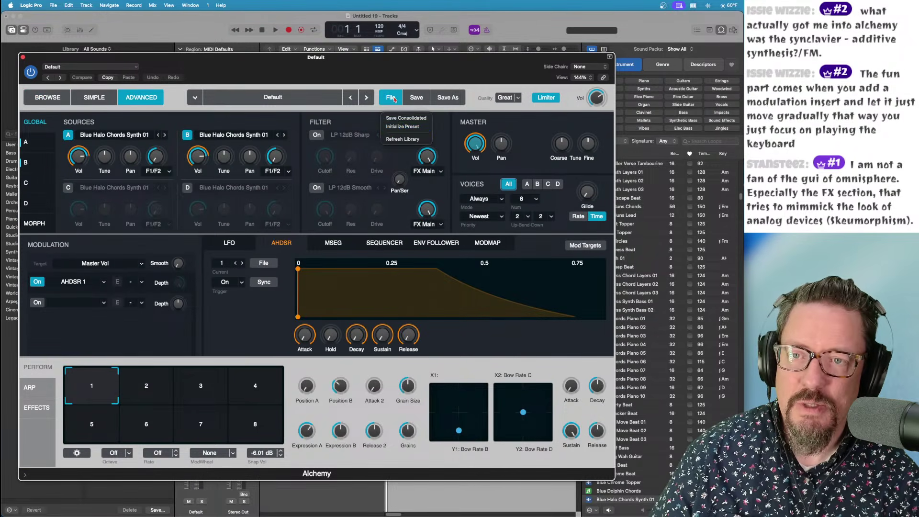
click(402, 121)
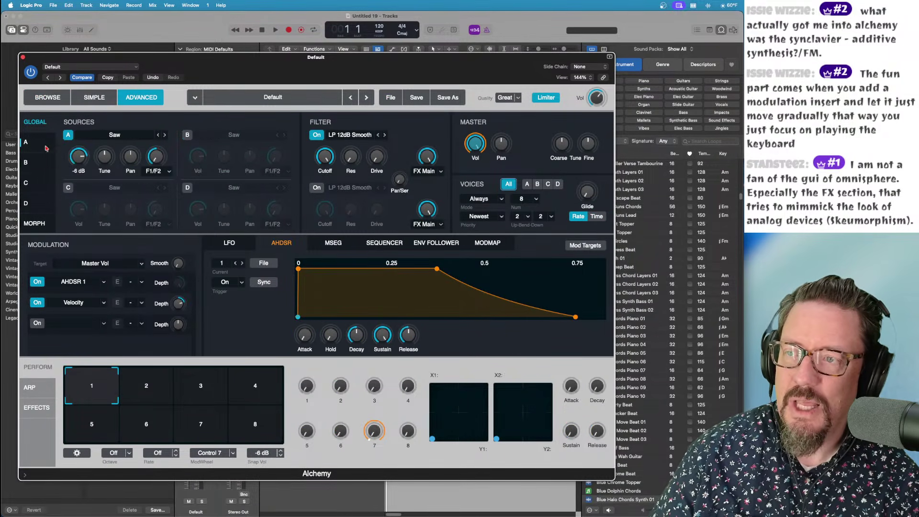
Step: Start an audio import for source A and browse to Music > Audio Music Apps > Sampler Instruments > Auto Sampled
click(134, 137)
click(121, 150)
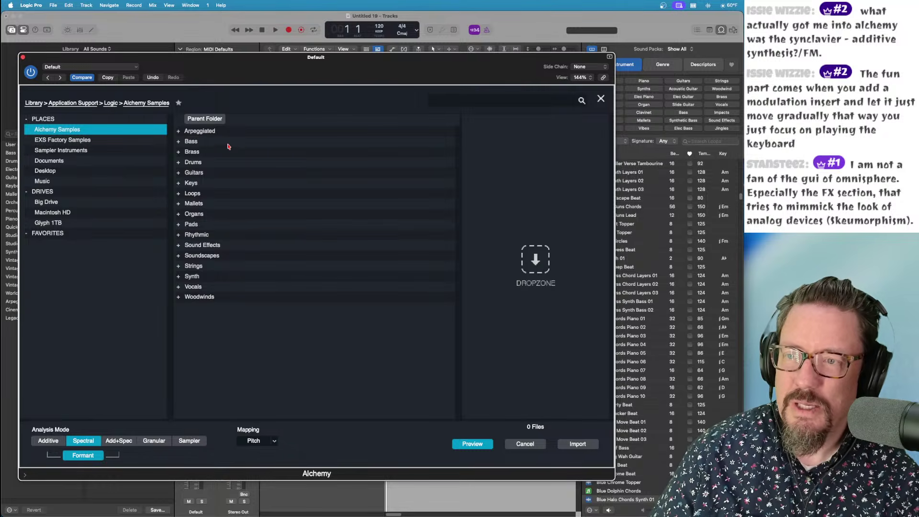
click(67, 152)
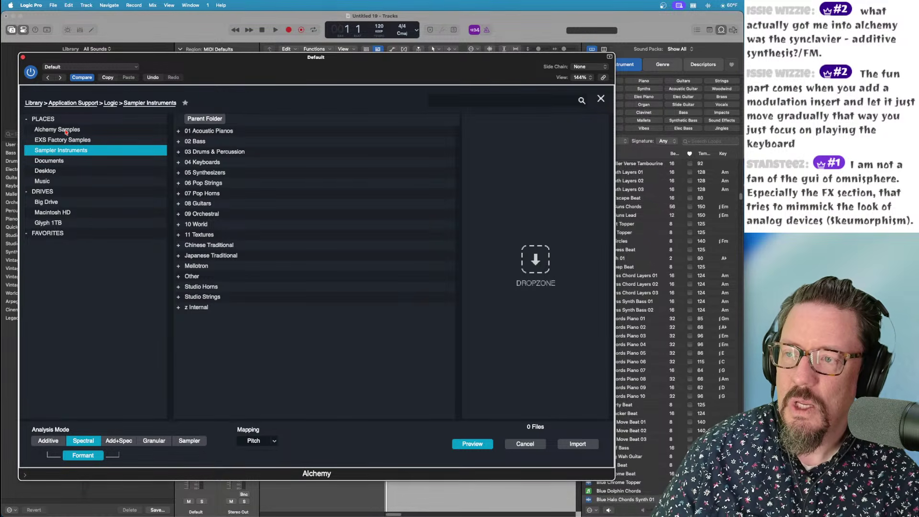
click(44, 182)
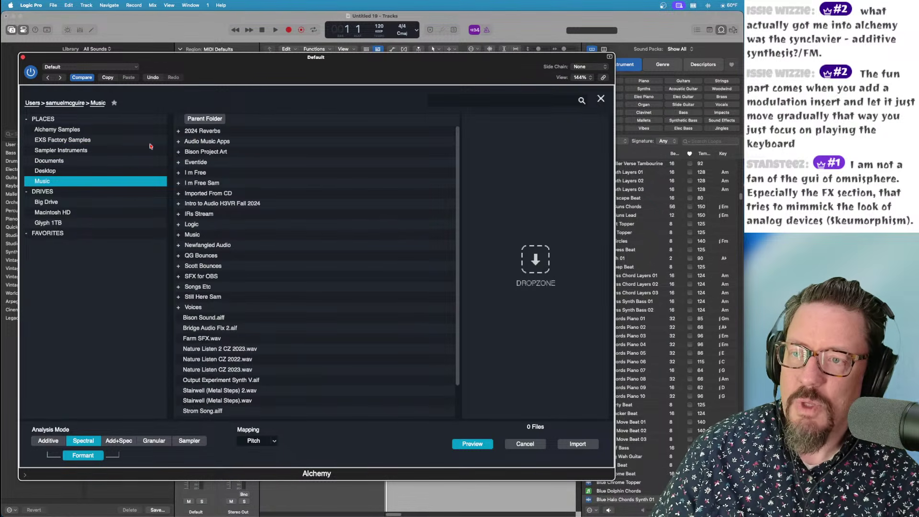
double_click(207, 142)
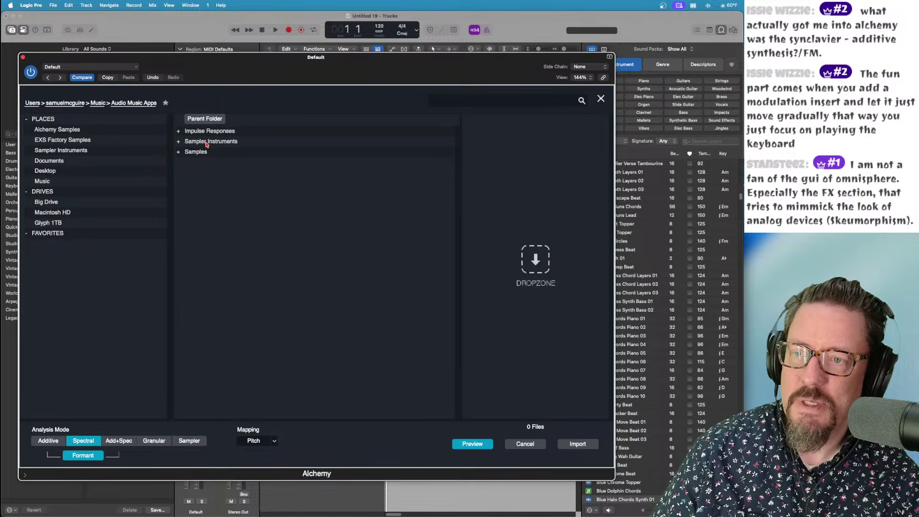
double_click(207, 144)
double_click(201, 132)
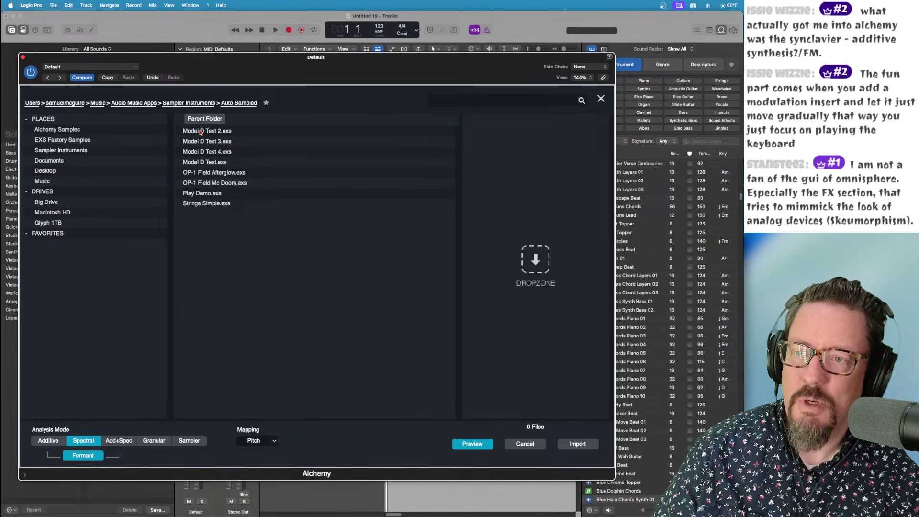
Step: Import Strings Simple.exs into source A with Granular analysis and an Unlimited maximum size
click(199, 206)
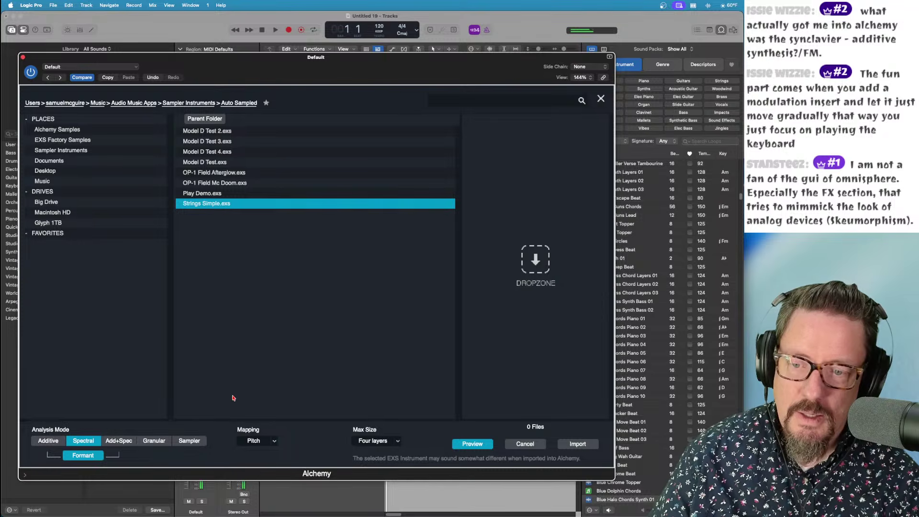
click(155, 441)
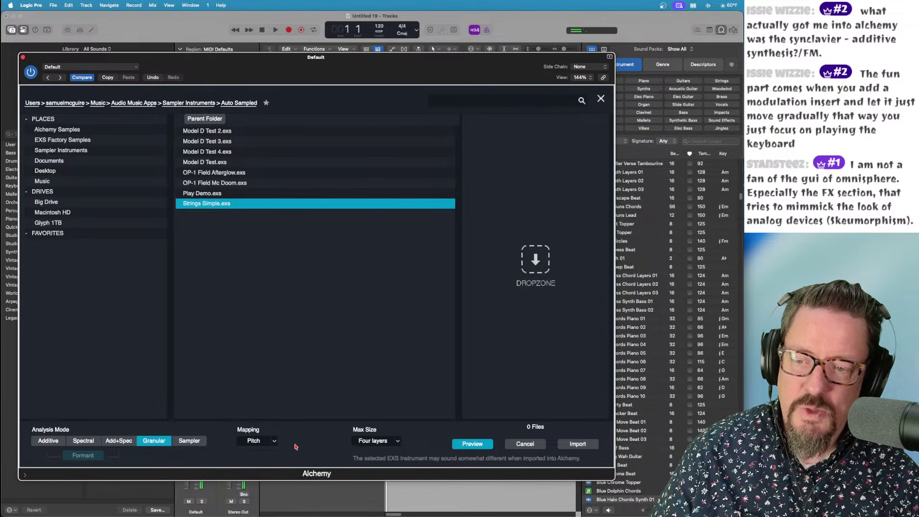
click(395, 440)
click(372, 463)
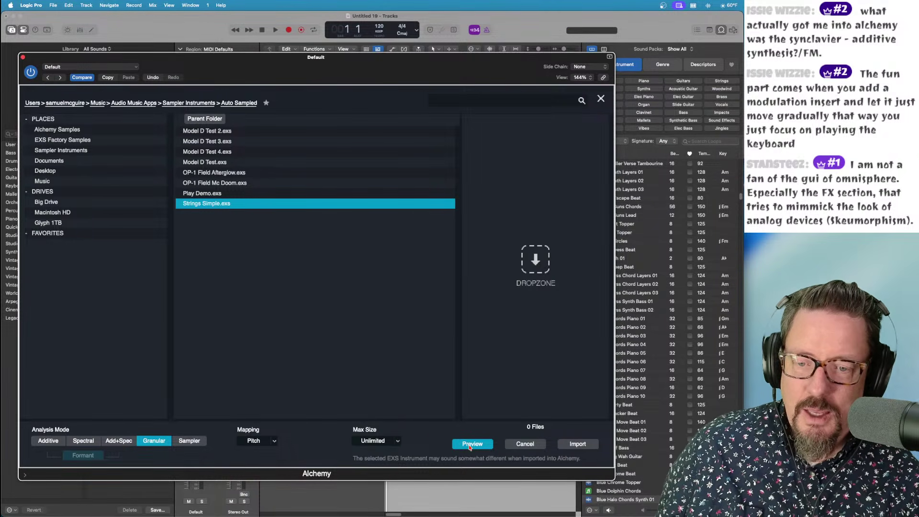
click(575, 445)
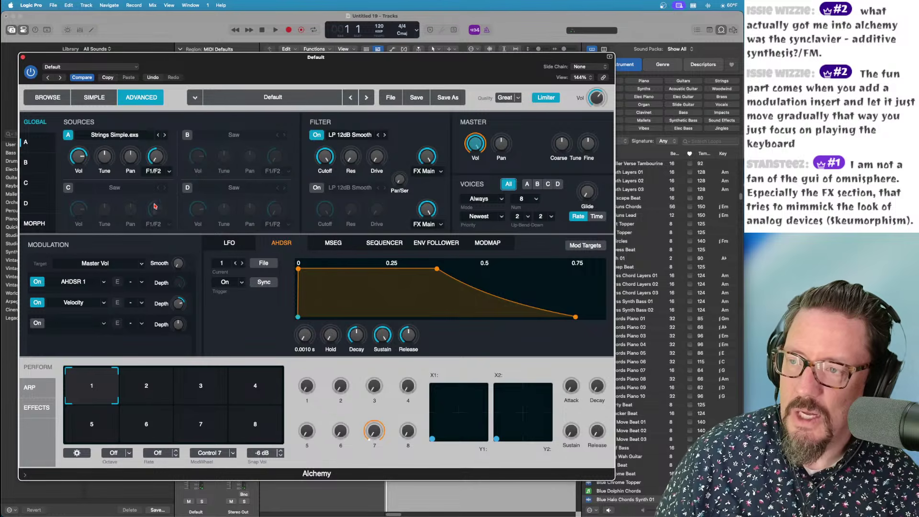
Step: Import Strings Simple.exs into source B using the Sampler analysis mode
click(46, 164)
click(131, 125)
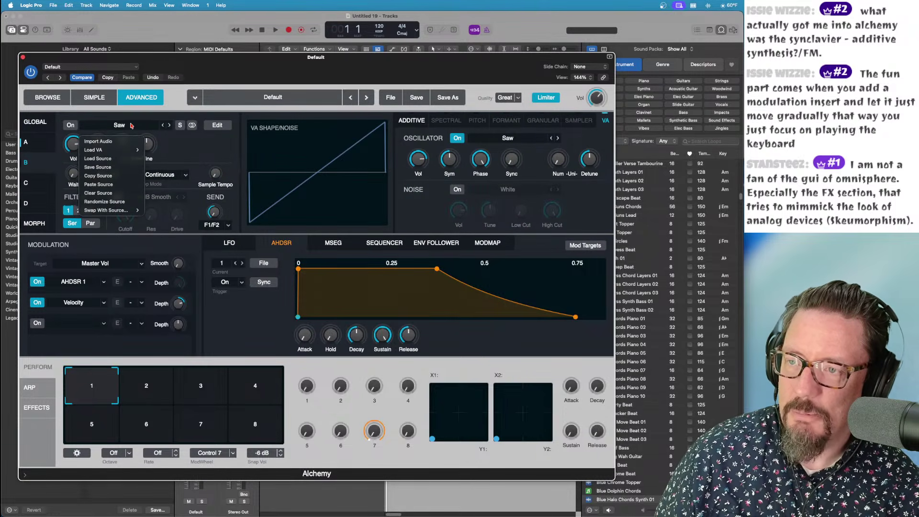
click(115, 142)
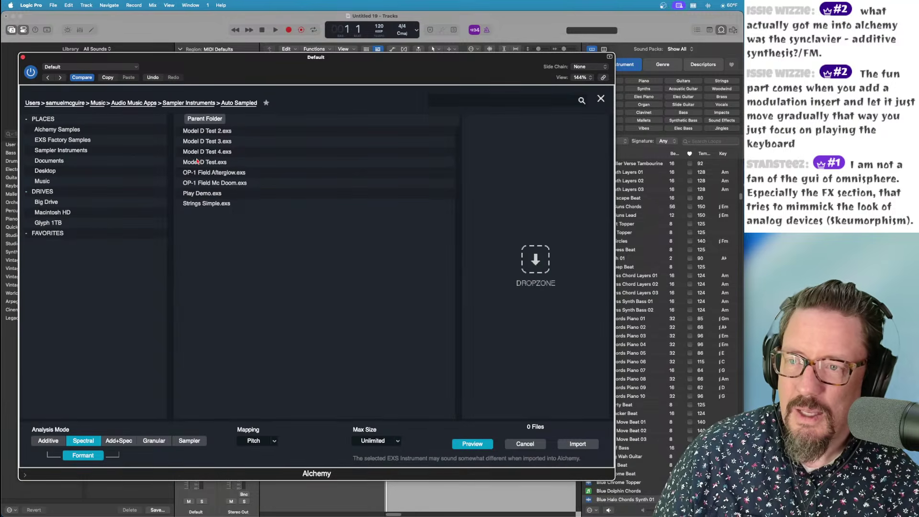
click(208, 204)
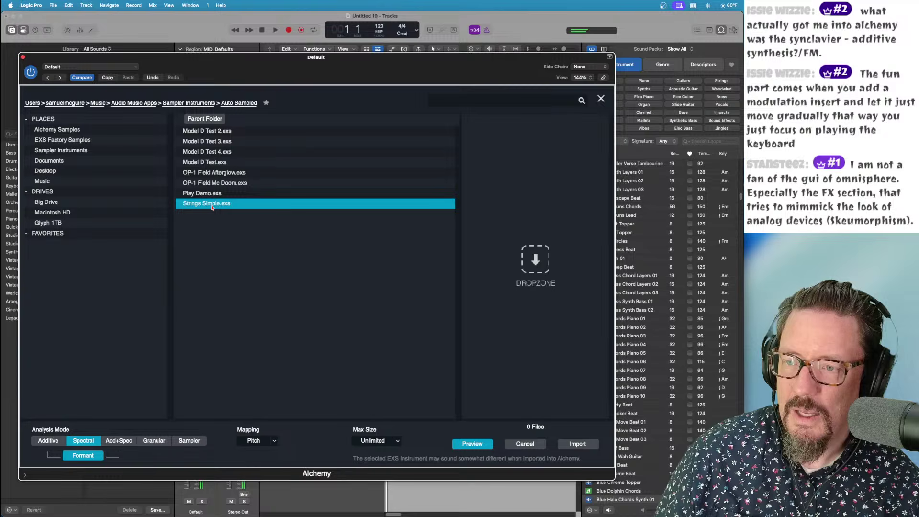
click(194, 439)
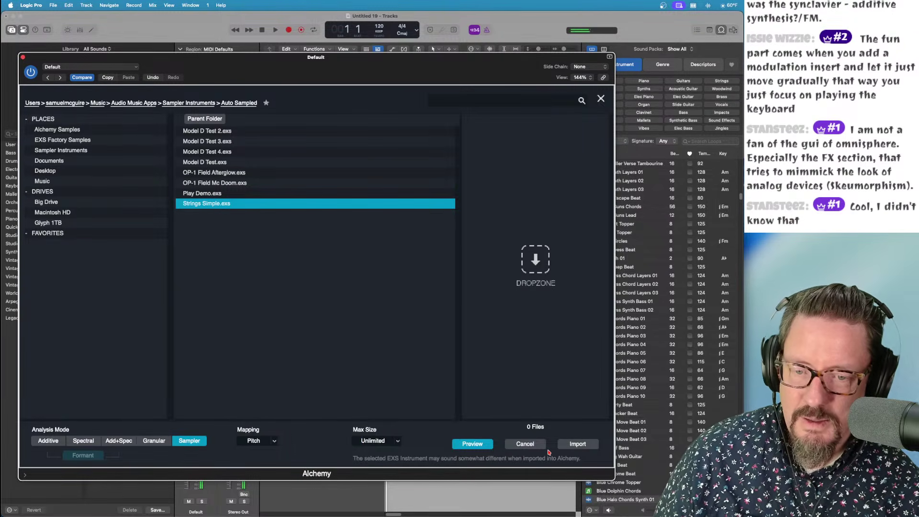
click(578, 445)
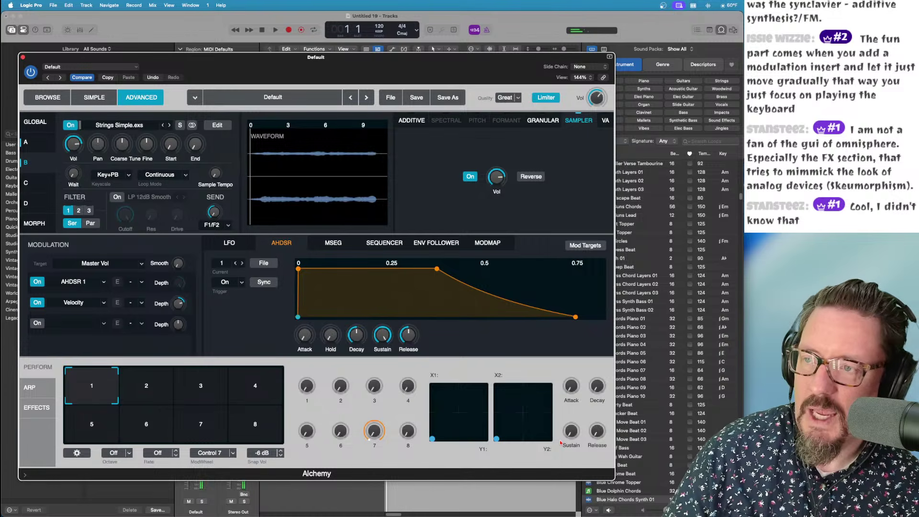
Step: Toggle sources A and B to compare granular with sampler playback, ending with only source A enabled
click(40, 143)
click(68, 127)
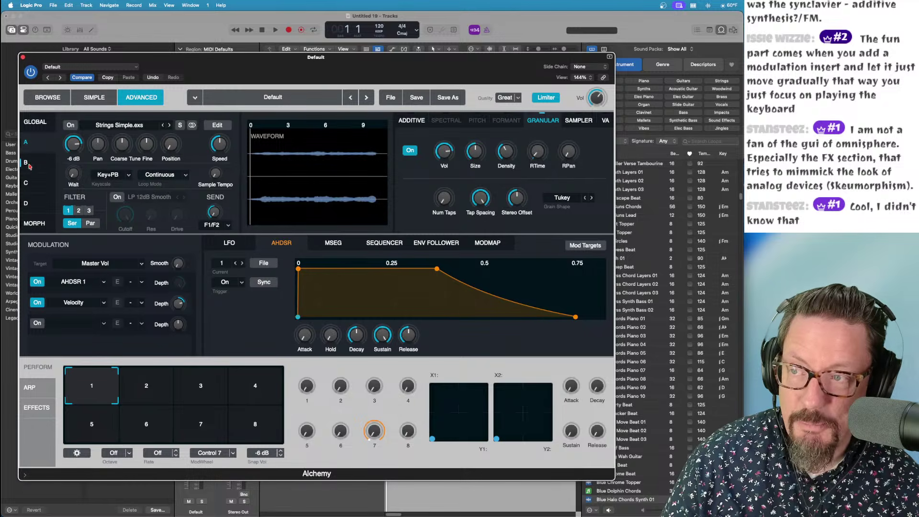
click(71, 125)
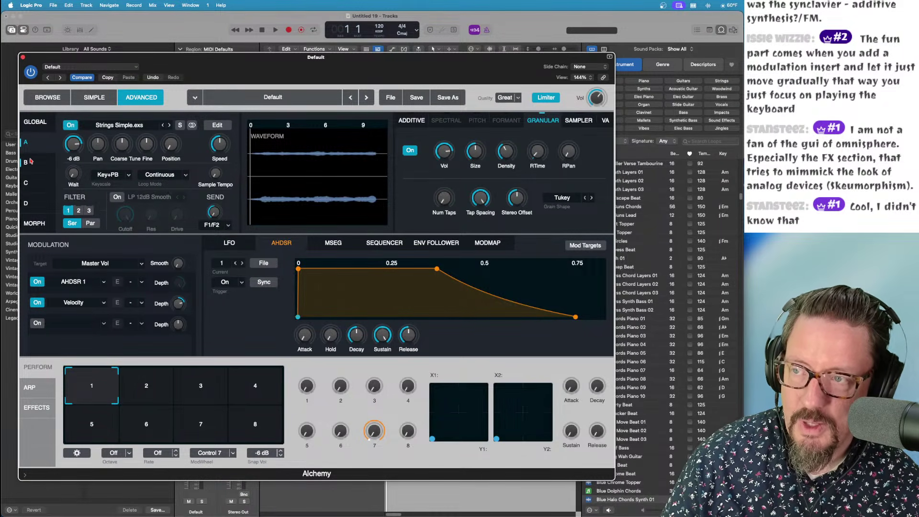
click(71, 127)
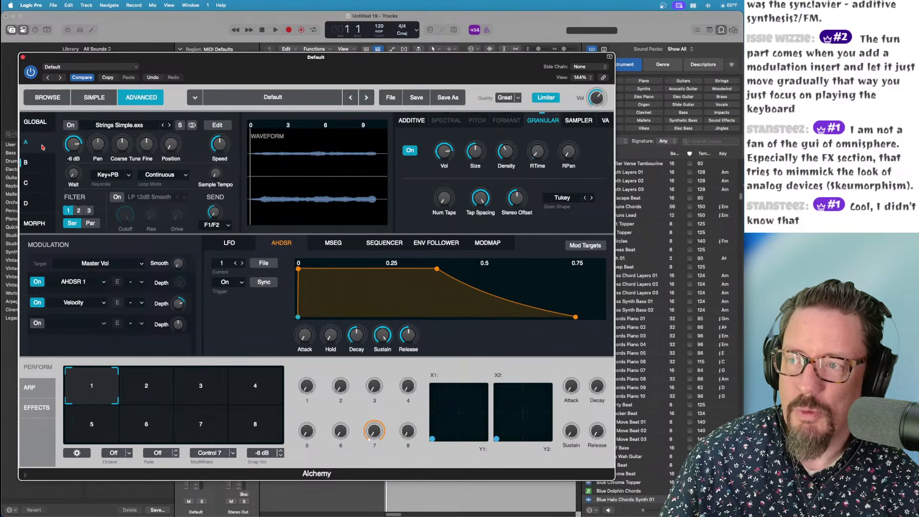
click(39, 166)
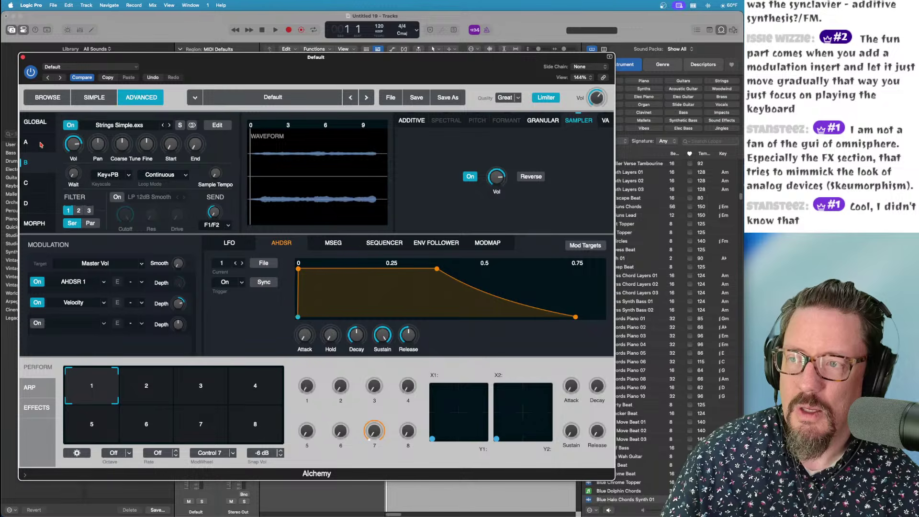
click(42, 144)
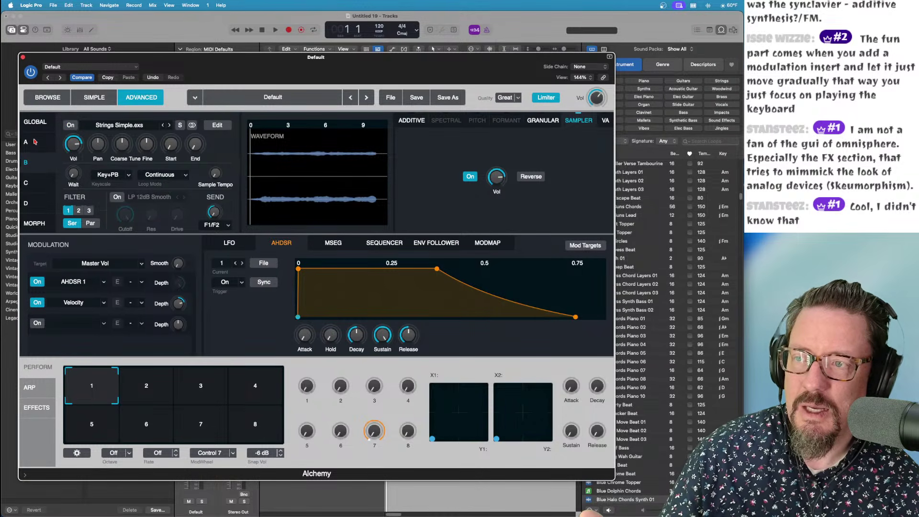
click(70, 126)
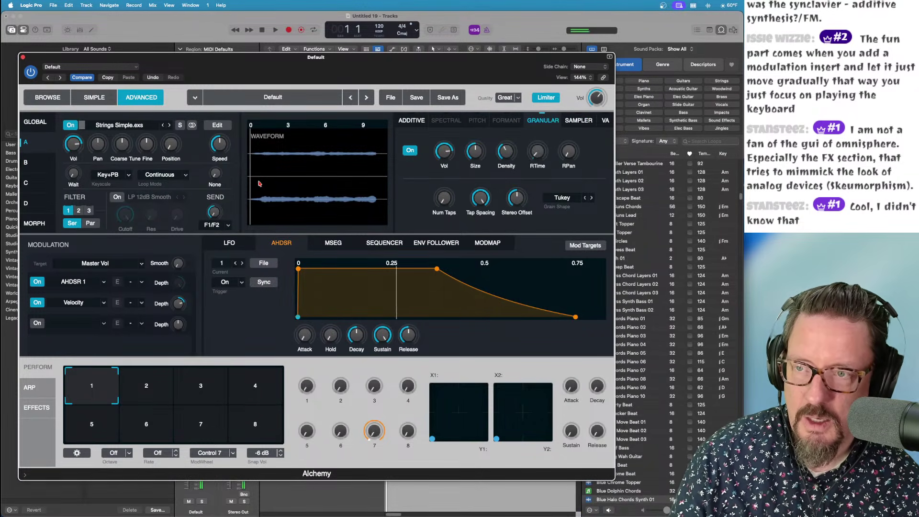
Step: Adjust source A's grains to about 197 ms size, 8 grains density, 30% random time and 42% random pan
click(474, 152)
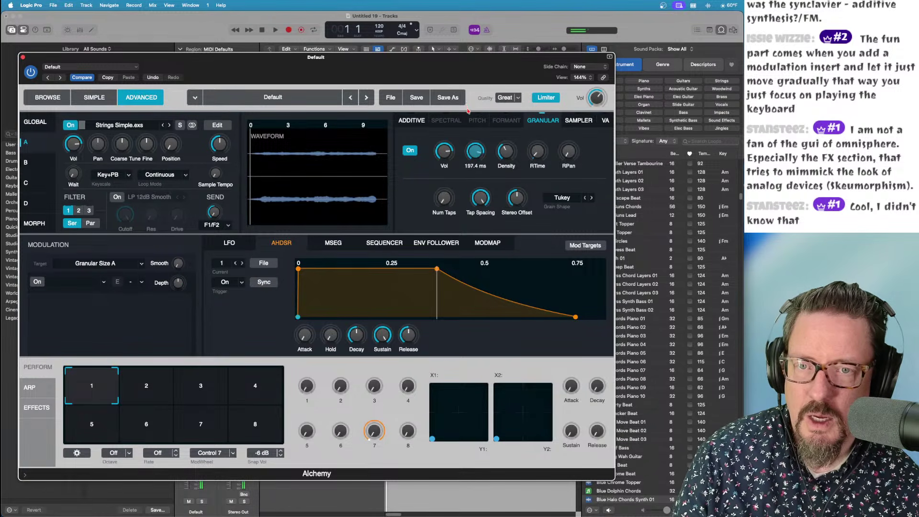
click(505, 148)
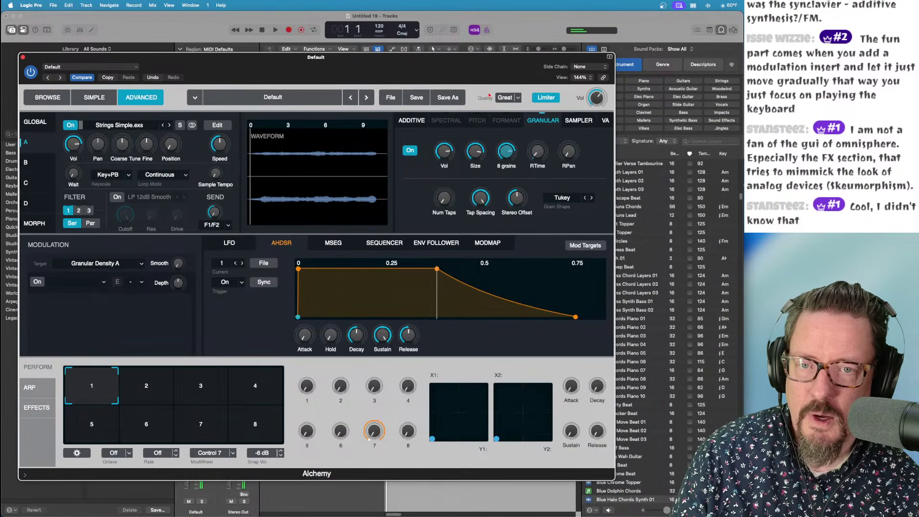
click(535, 150)
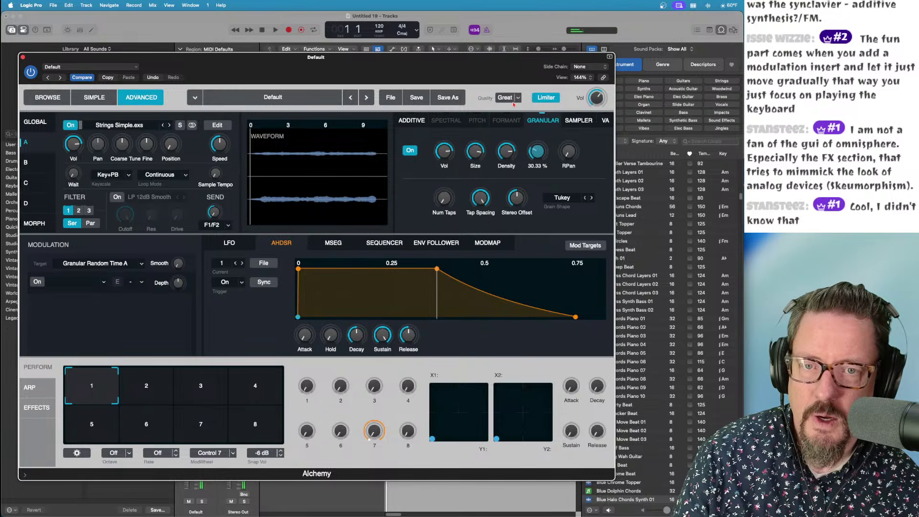
click(569, 152)
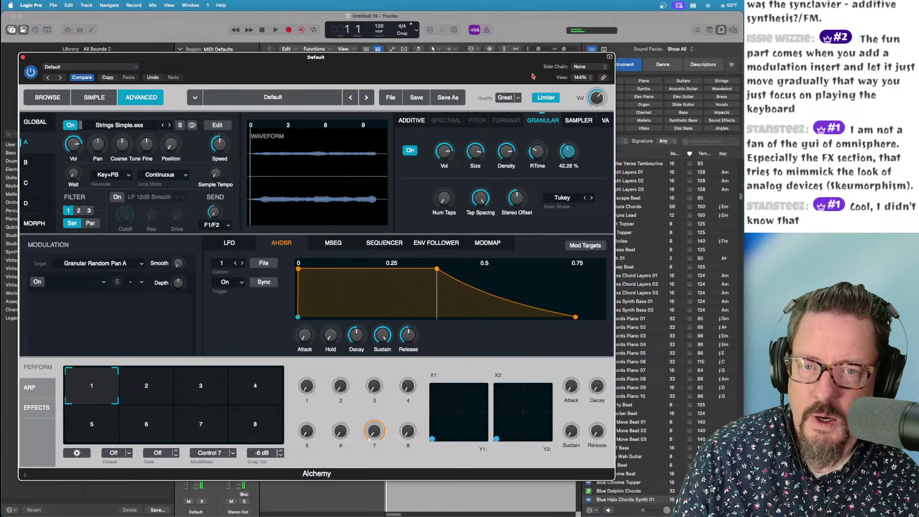
Step: Increase source A's number of granular taps, set tap spacing to about 59% and adjust the stereo offset
click(444, 198)
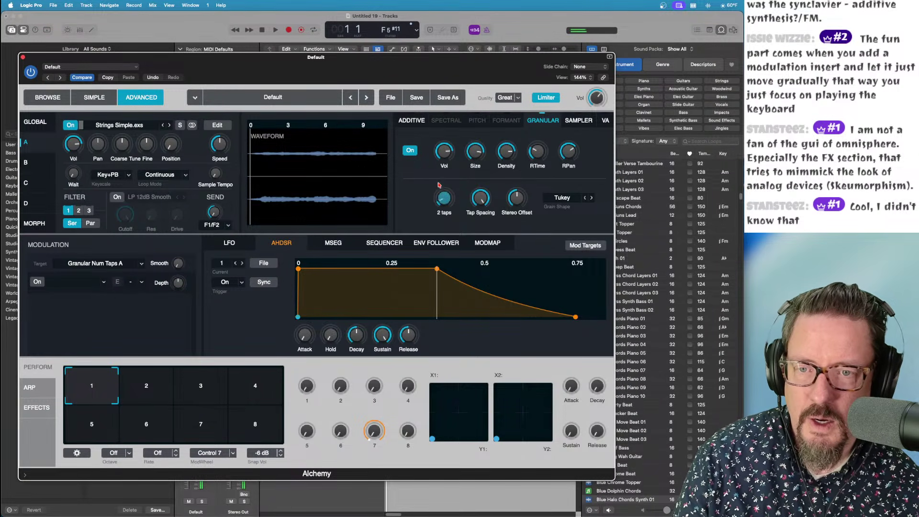
click(479, 204)
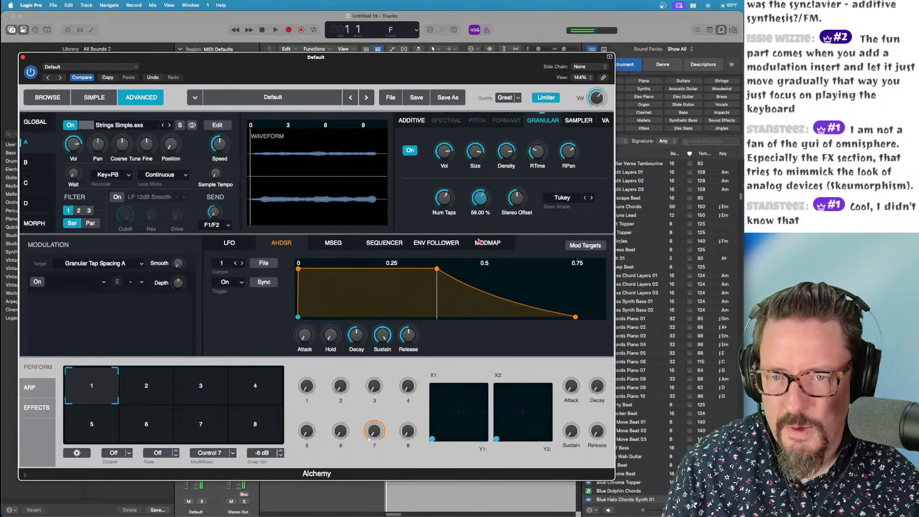
click(517, 205)
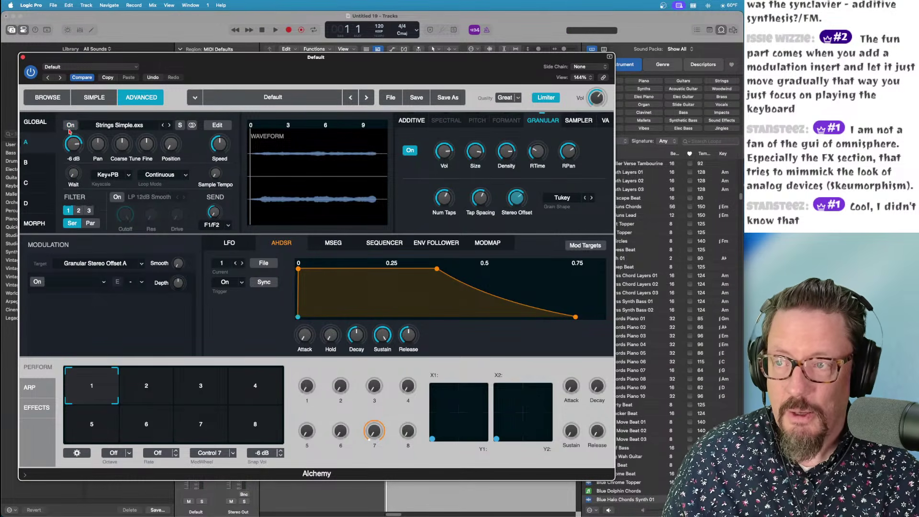
Step: Turn on source B, which plays Strings Simple.exs through the sampler, and view the effects racks for sources A and B
click(35, 163)
click(71, 125)
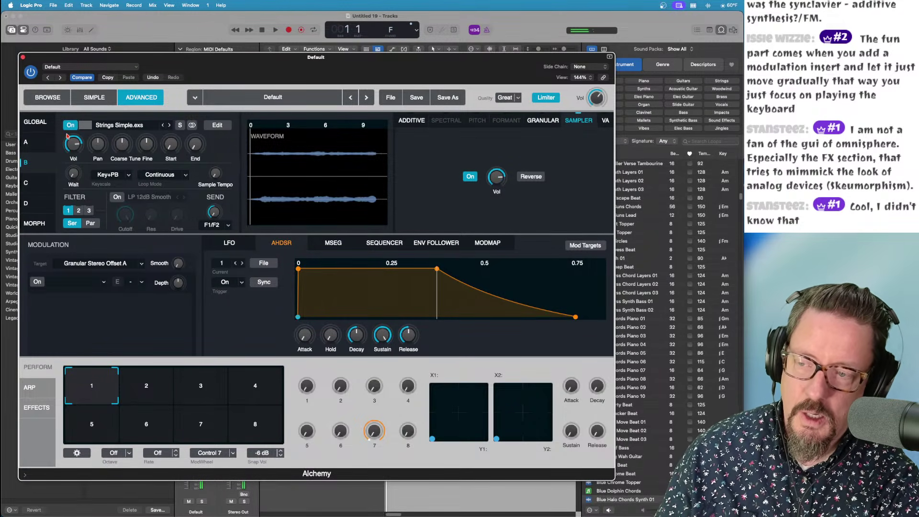
click(32, 415)
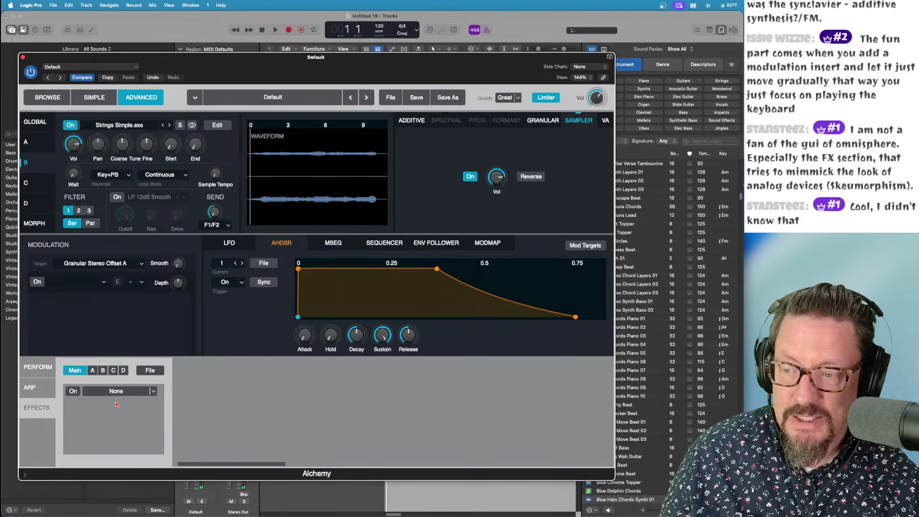
click(93, 372)
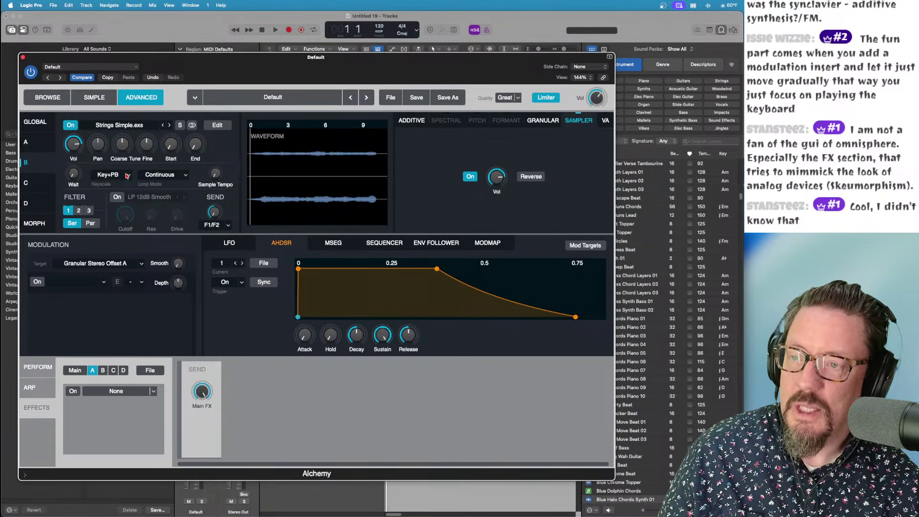
click(102, 370)
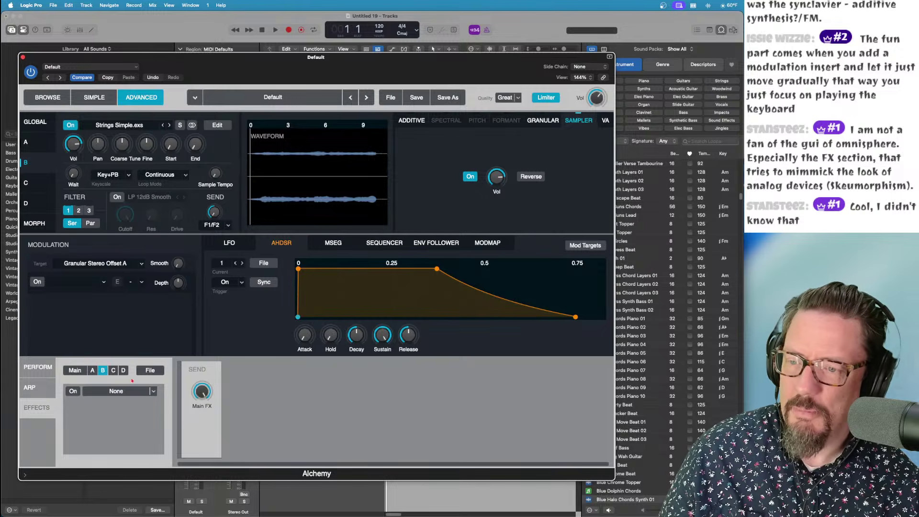
Step: Add a Convolution Reverb to Alchemy's Main effects rack and close the plug-in window
click(81, 372)
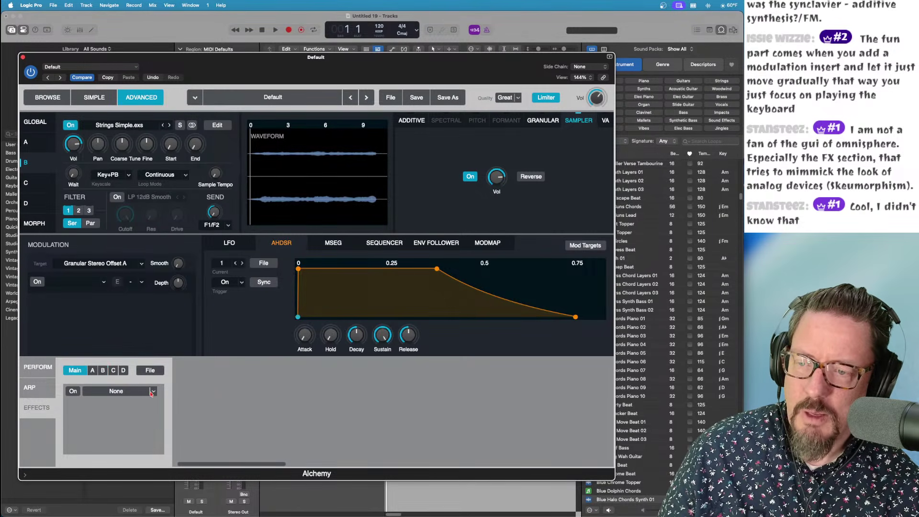
click(152, 392)
mouse_move(115, 383)
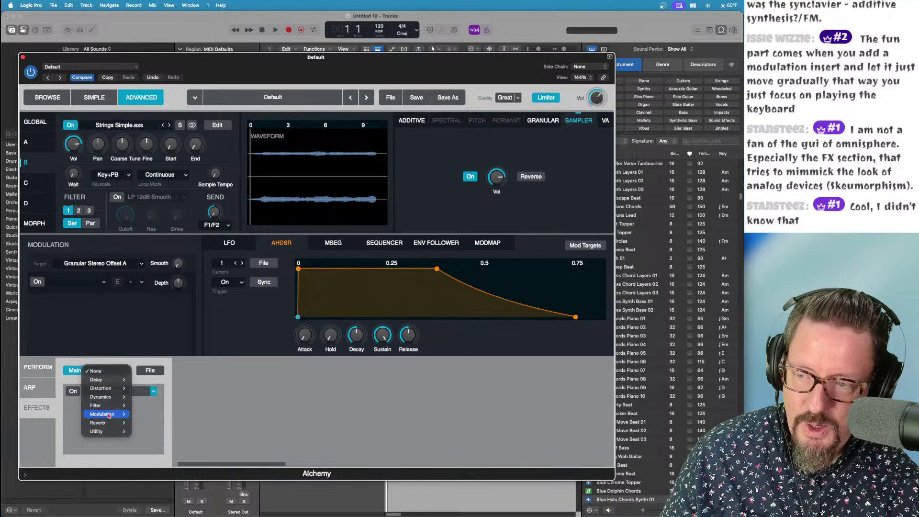
mouse_move(102, 424)
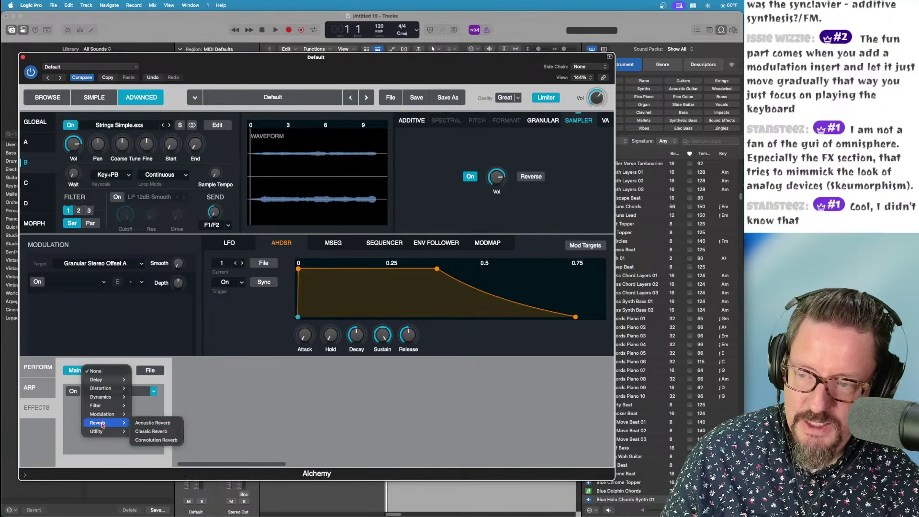
click(158, 442)
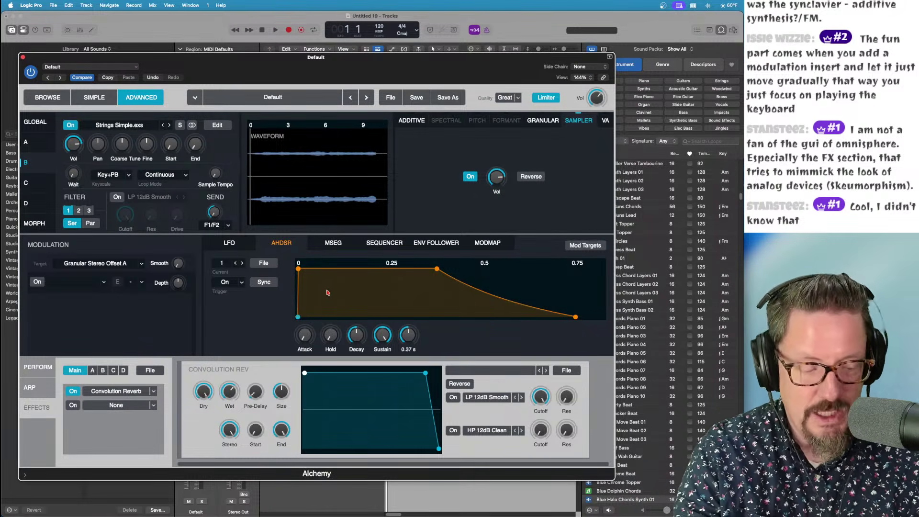
click(23, 58)
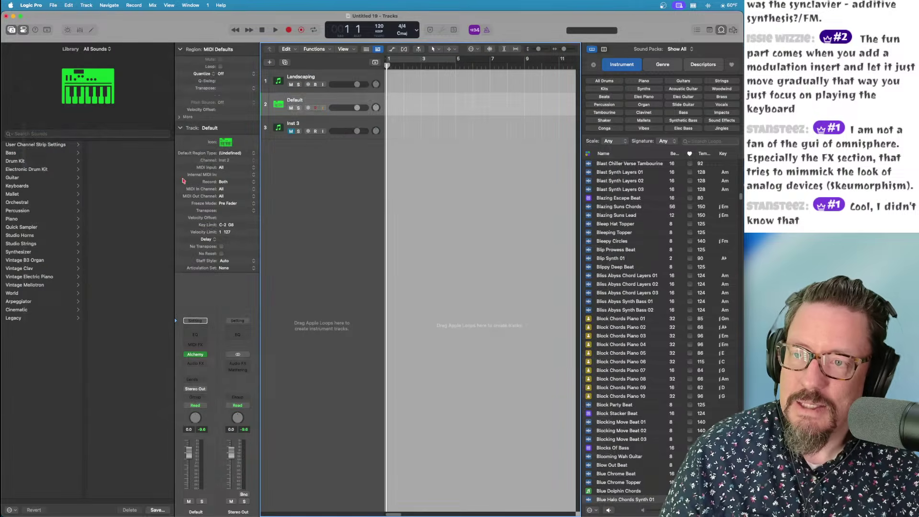
Step: Insert the Pedalboard plug-in as an audio effect after Alchemy on the Default track
click(200, 365)
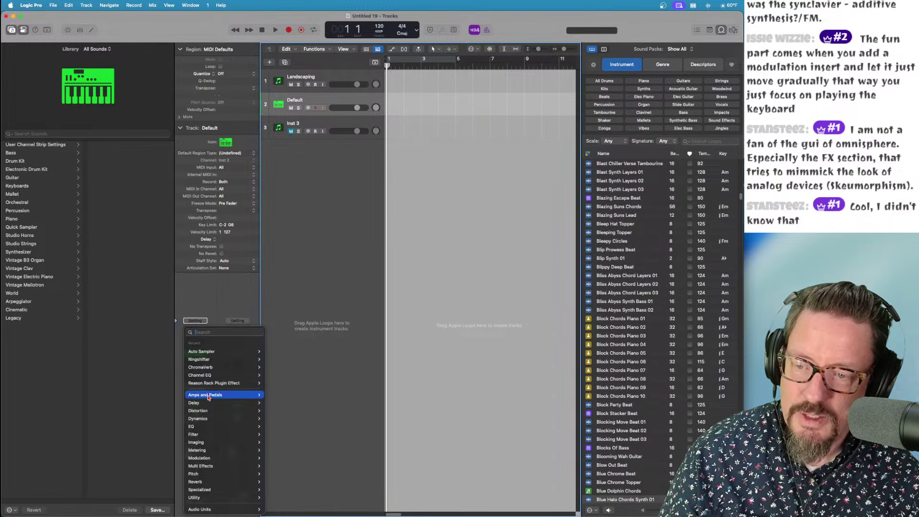
mouse_move(208, 396)
mouse_move(282, 410)
click(335, 410)
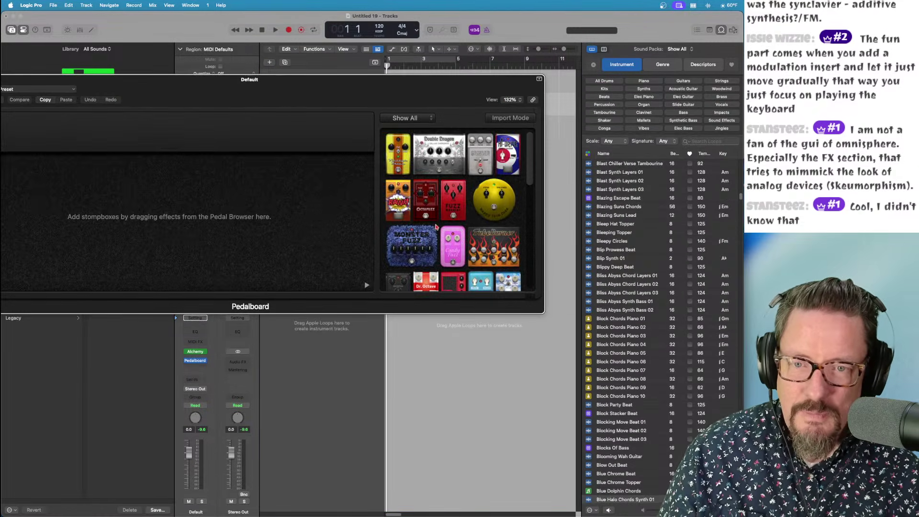
Step: Add the Tie Dye Delay stompbox to the Pedalboard and close its window
scroll(463, 216, down, 5)
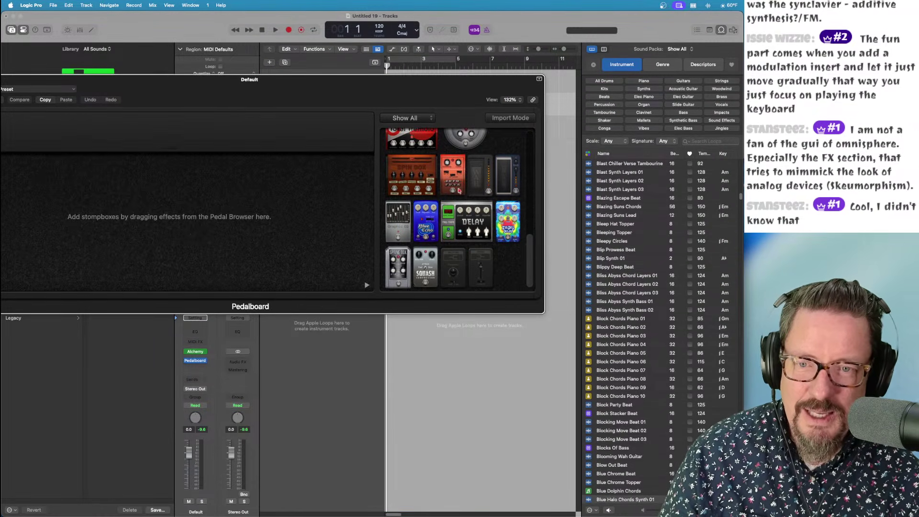
drag(449, 85, 585, 79)
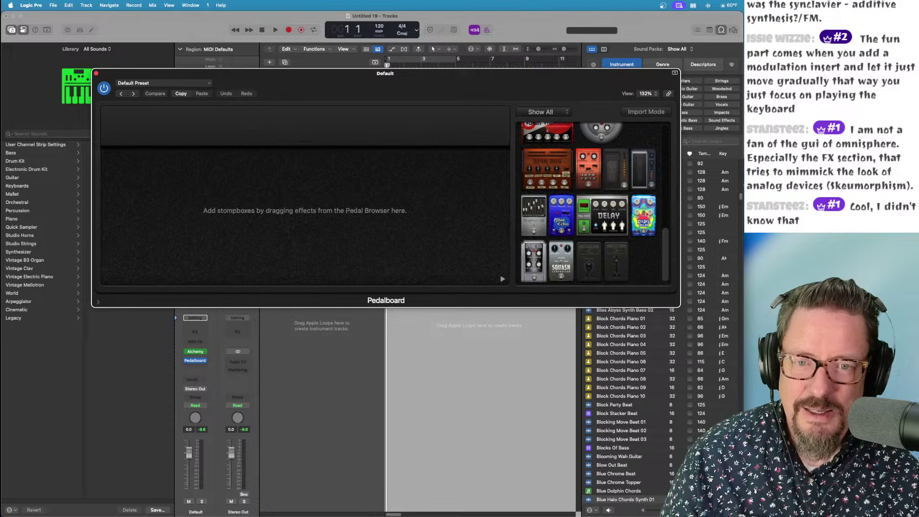
drag(645, 213, 365, 186)
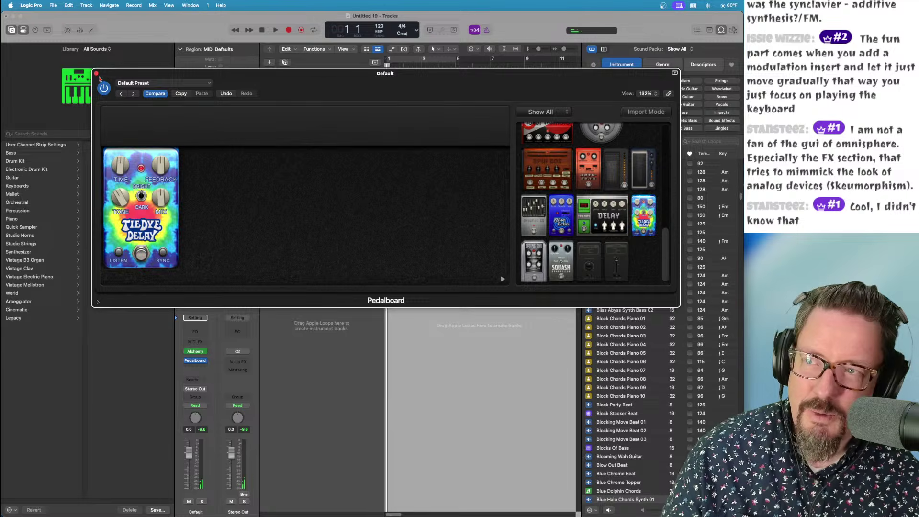
click(96, 74)
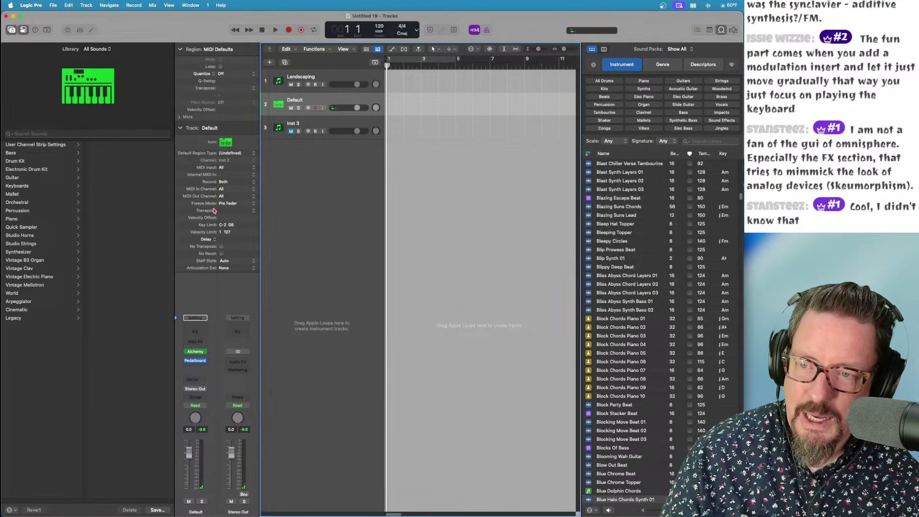
Step: Remove Pedalboard from the Default track and briefly reopen Alchemy to view its patch
click(201, 360)
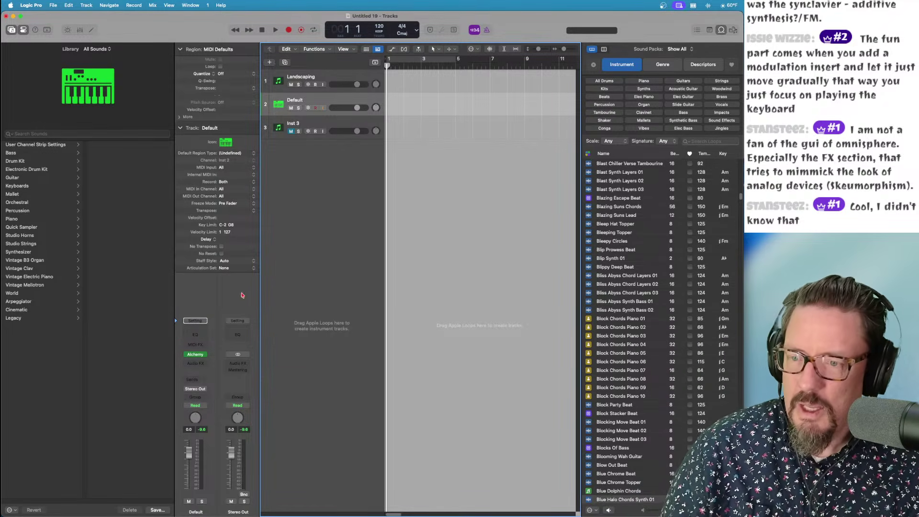
click(197, 354)
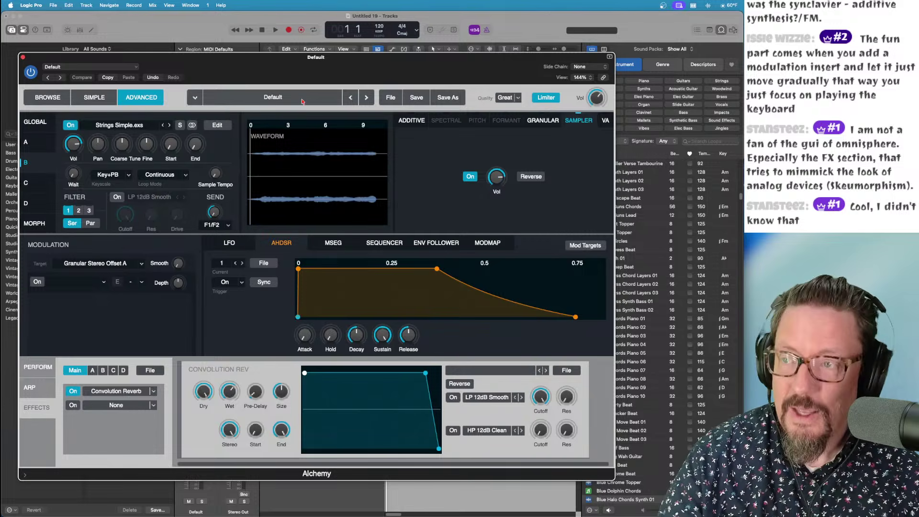
click(22, 57)
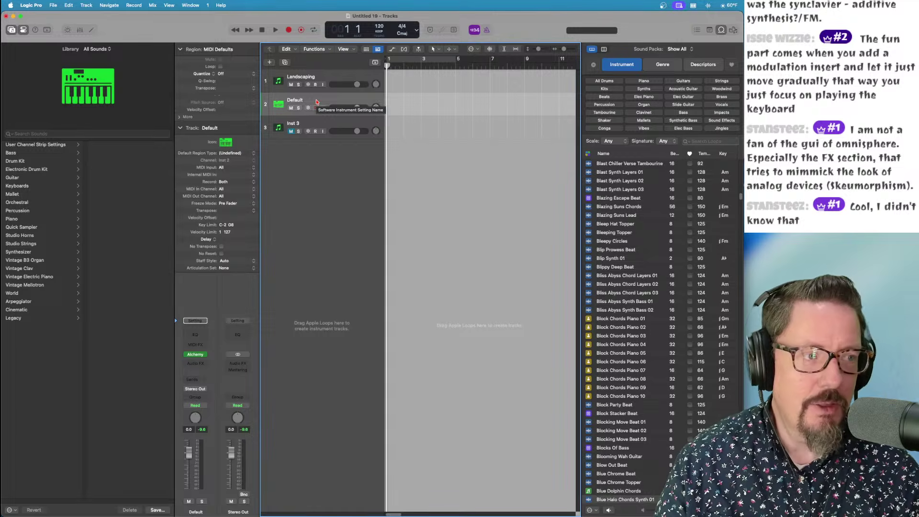
Step: Switch to Safari and look over the new sound library collections on the Omnisphere overview page
key(super+Tab)
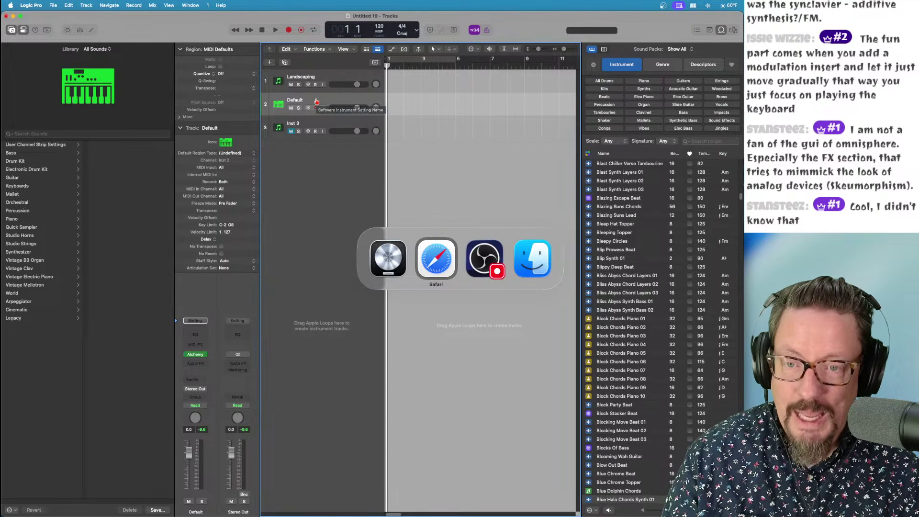
scroll(510, 202, up, 6)
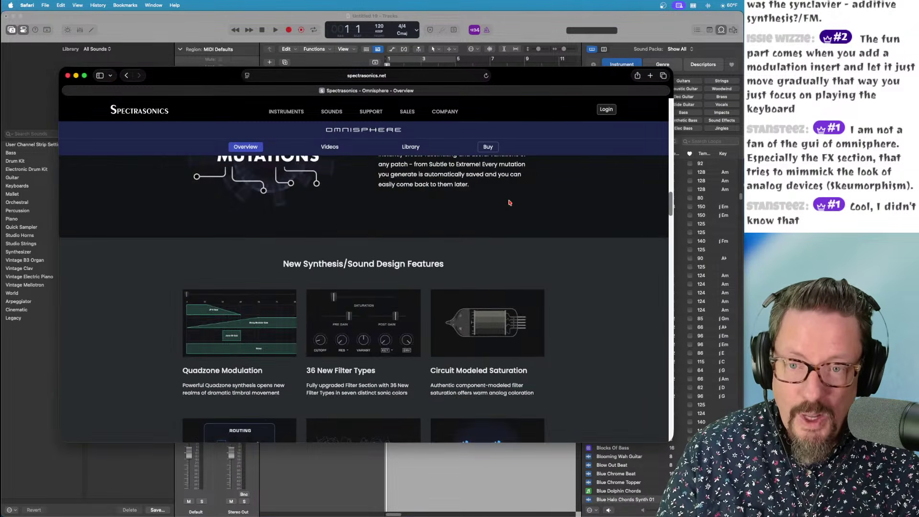
scroll(510, 202, up, 8)
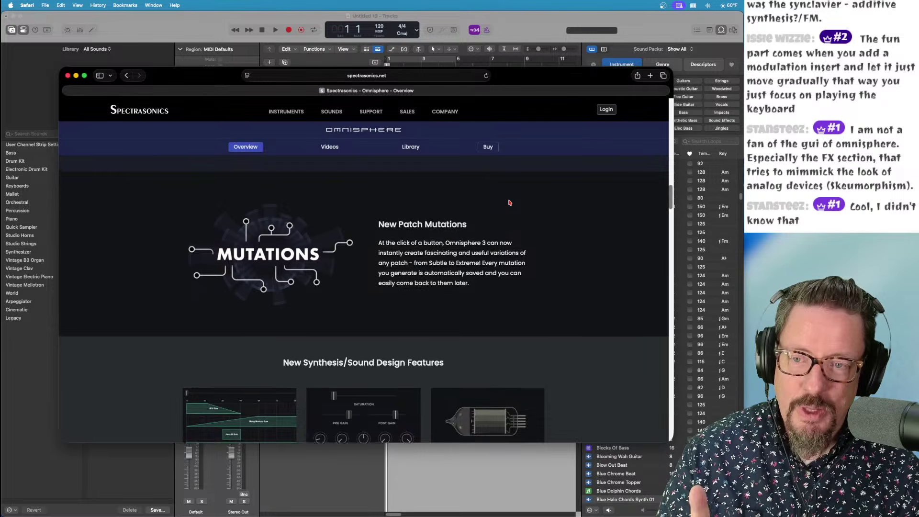
scroll(510, 202, up, 6)
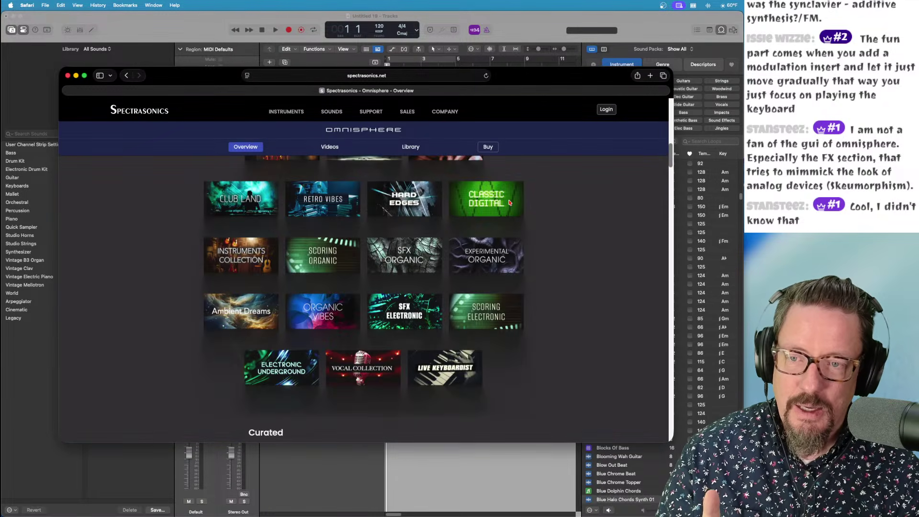
scroll(510, 202, up, 1)
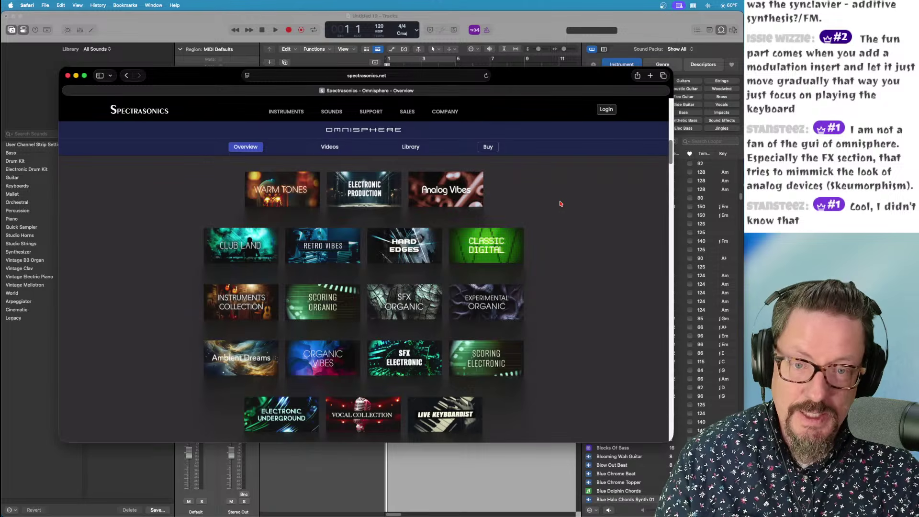
scroll(560, 203, up, 1)
scroll(561, 204, down, 2)
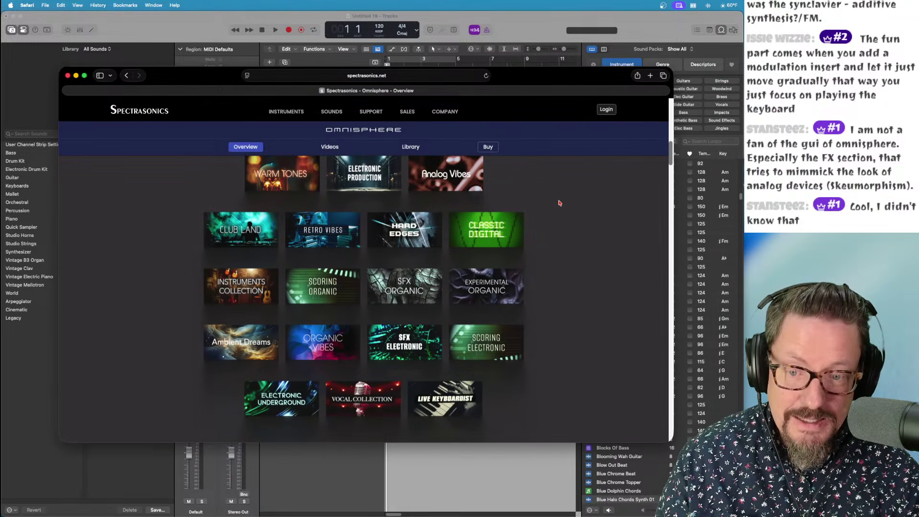
scroll(559, 203, up, 1)
scroll(559, 203, down, 1)
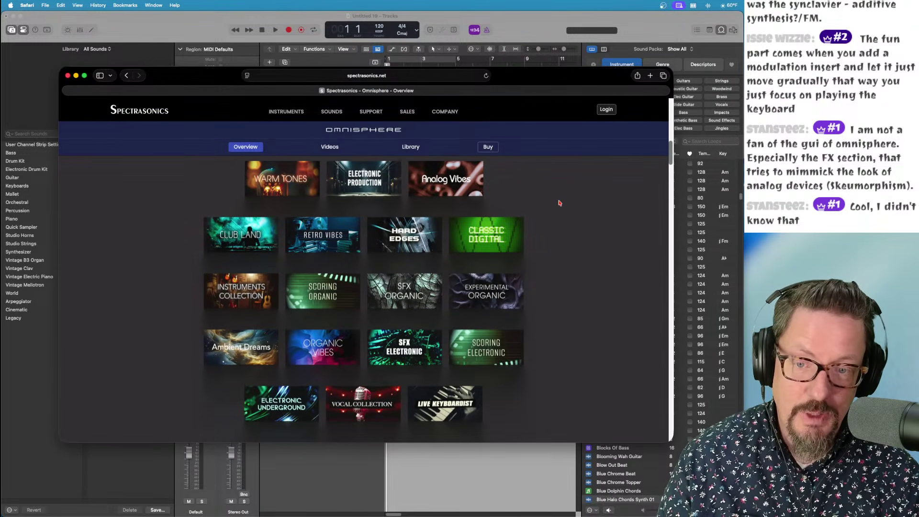
scroll(559, 203, up, 1)
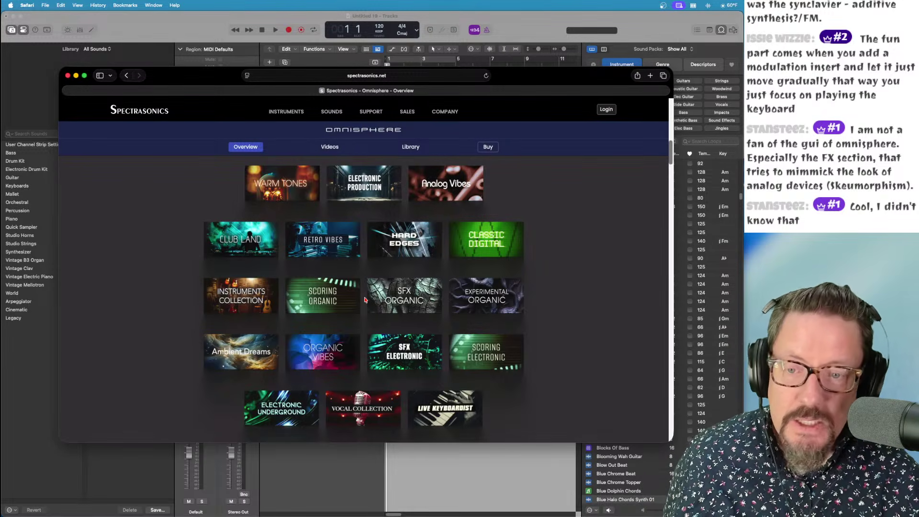
Step: Read the Omnisphere page's sections on adaptive global controls, patch mutations and new synthesis and sound design features
scroll(365, 299, down, 10)
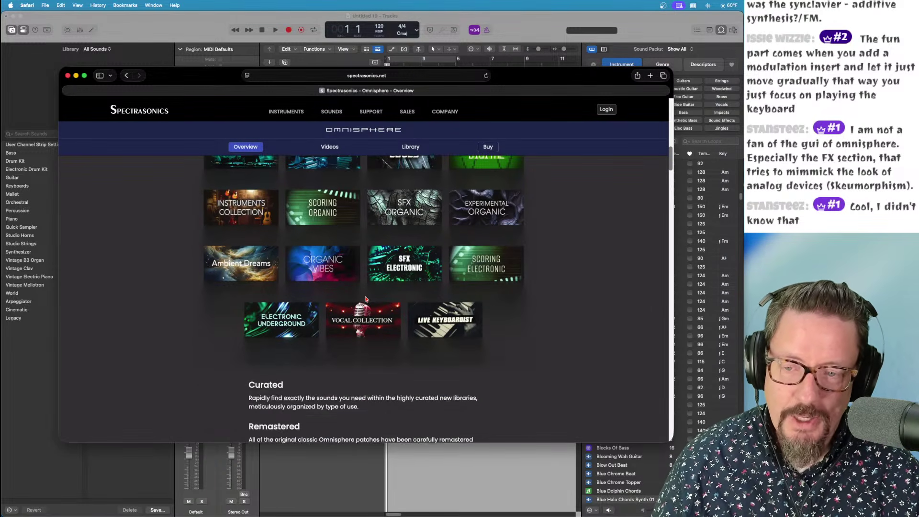
scroll(366, 299, down, 3)
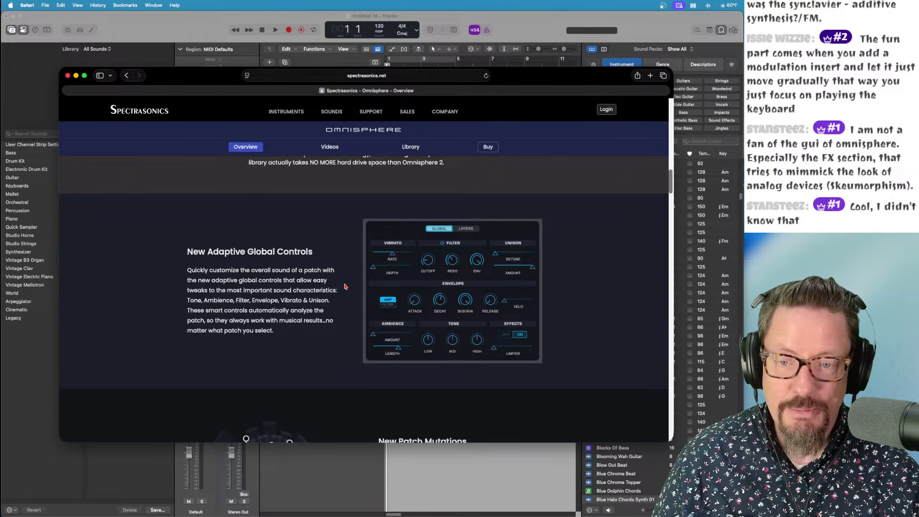
scroll(344, 286, down, 4)
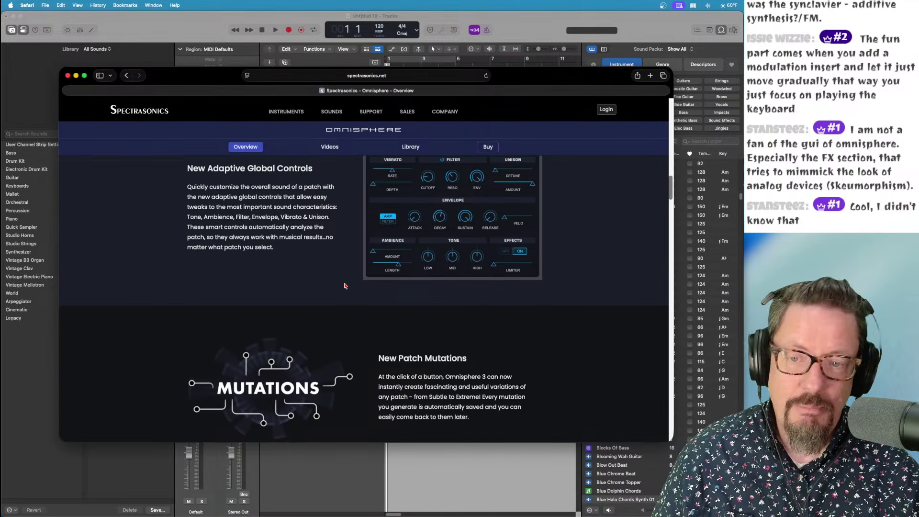
scroll(345, 286, down, 4)
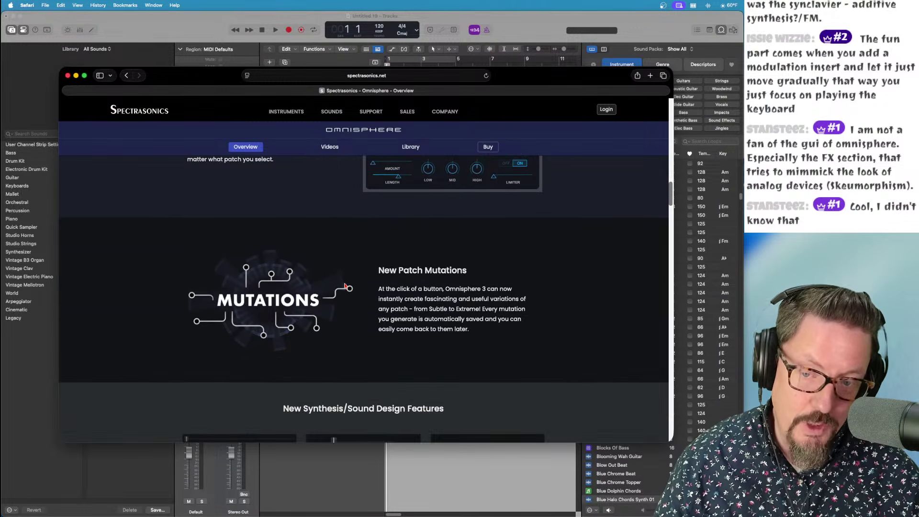
scroll(345, 286, down, 7)
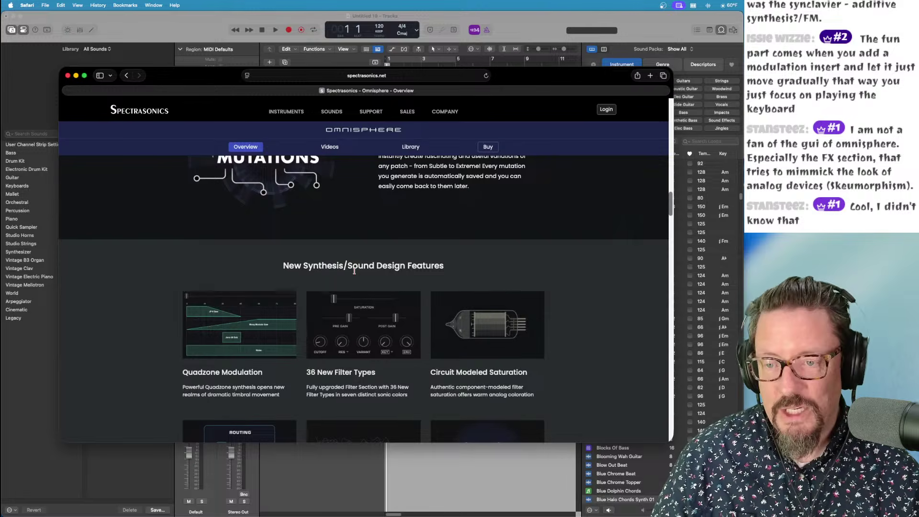
scroll(356, 281, up, 6)
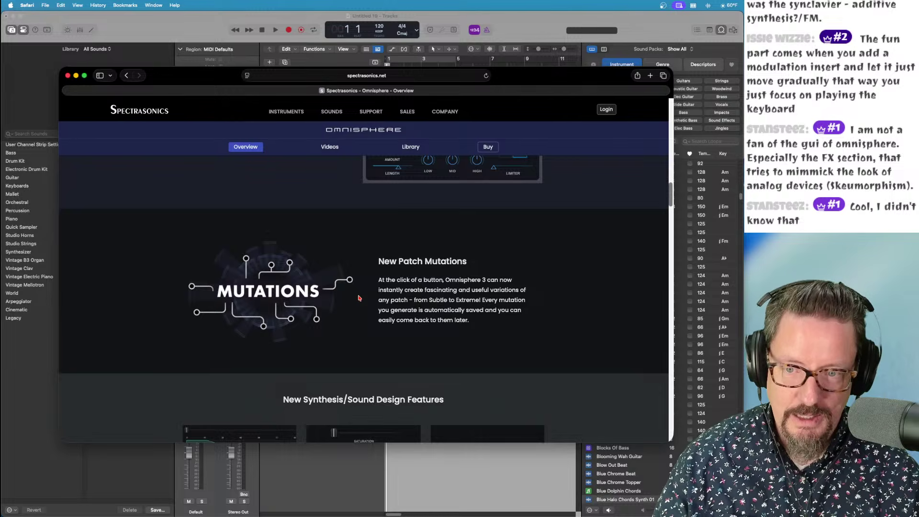
scroll(359, 298, down, 1)
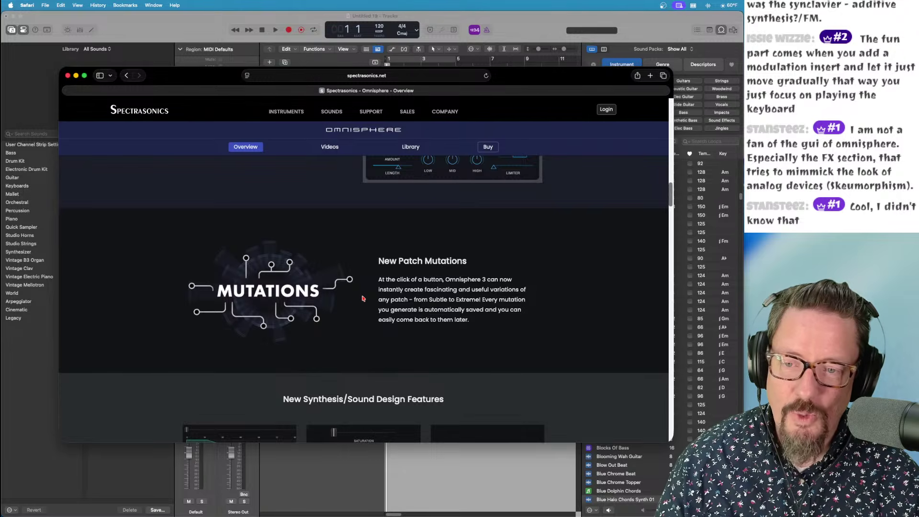
scroll(362, 298, down, 10)
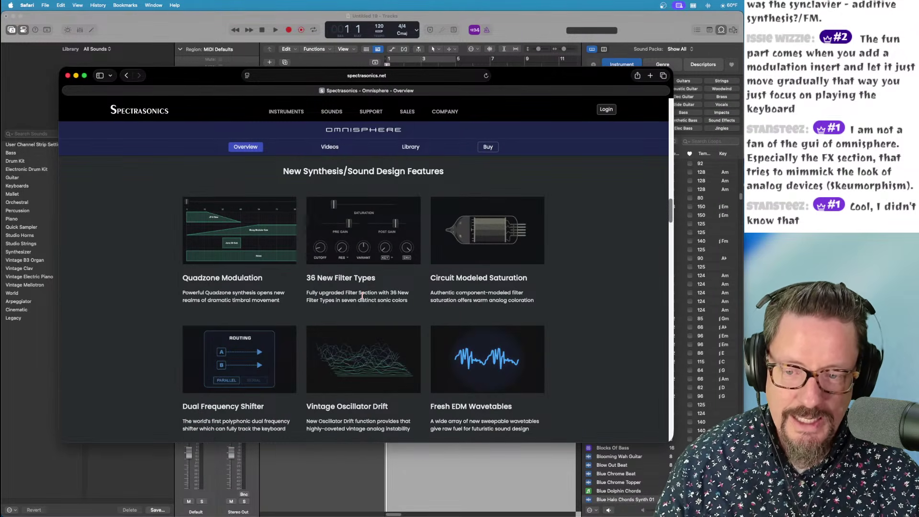
scroll(362, 296, down, 12)
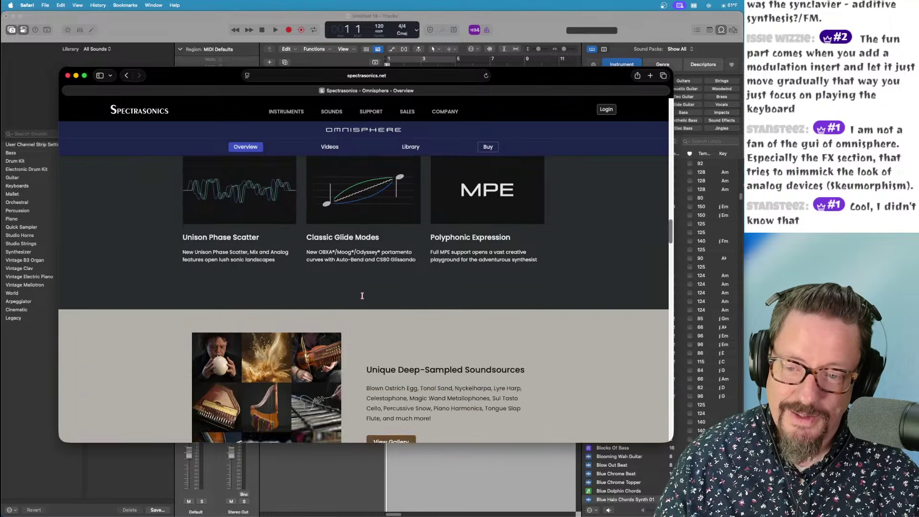
Step: Read the Omnisphere page's sections on soundsources, hardware integration, new FX units, the FX Rack plug-in, v3 highlights and system requirements
scroll(362, 296, down, 5)
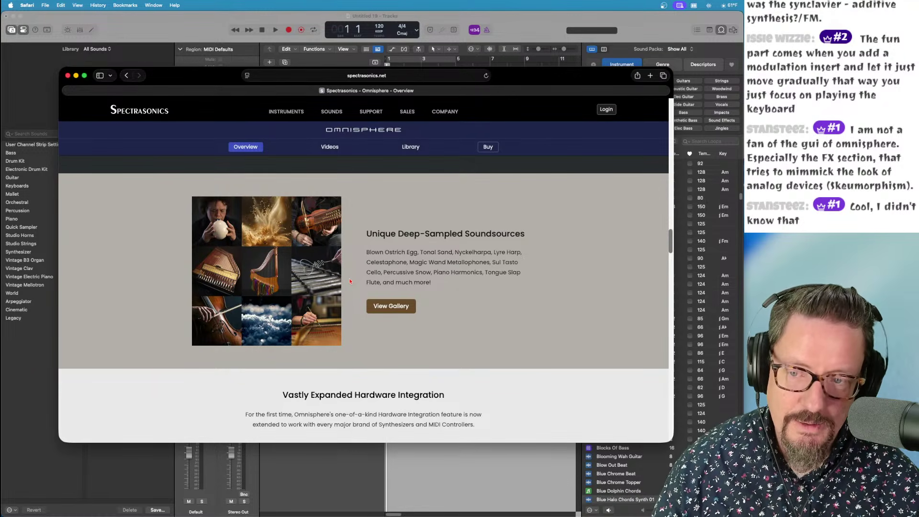
scroll(350, 281, down, 5)
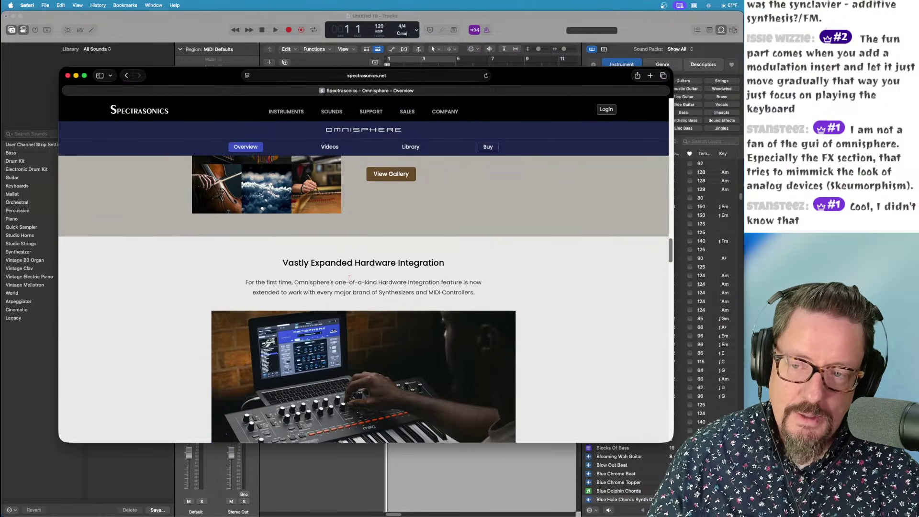
scroll(349, 279, down, 2)
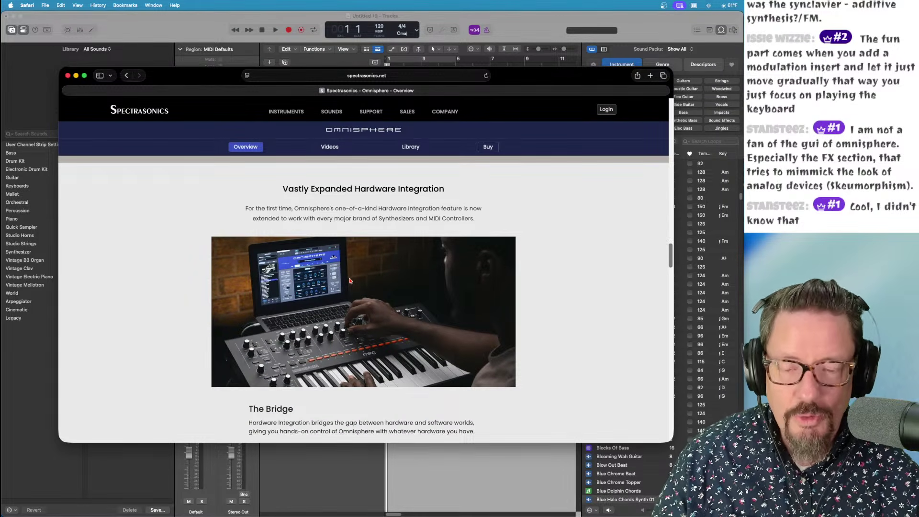
scroll(349, 281, down, 10)
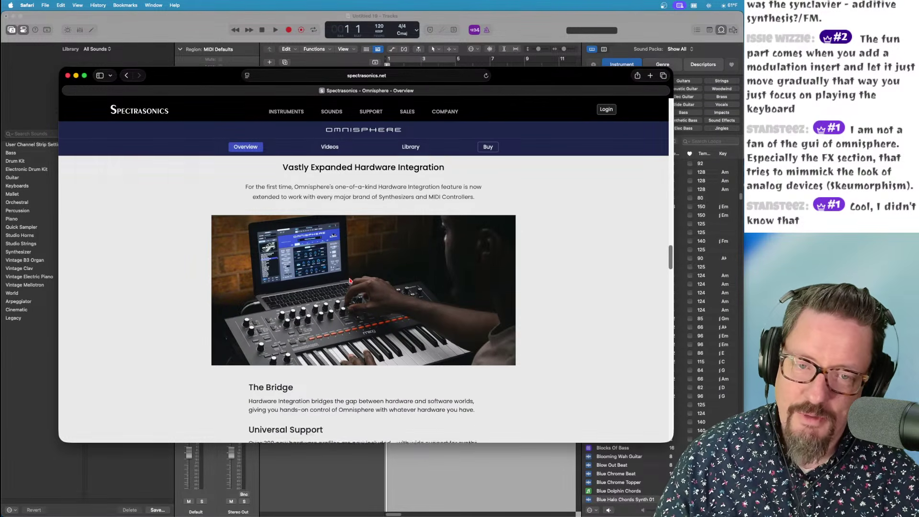
scroll(350, 278, down, 12)
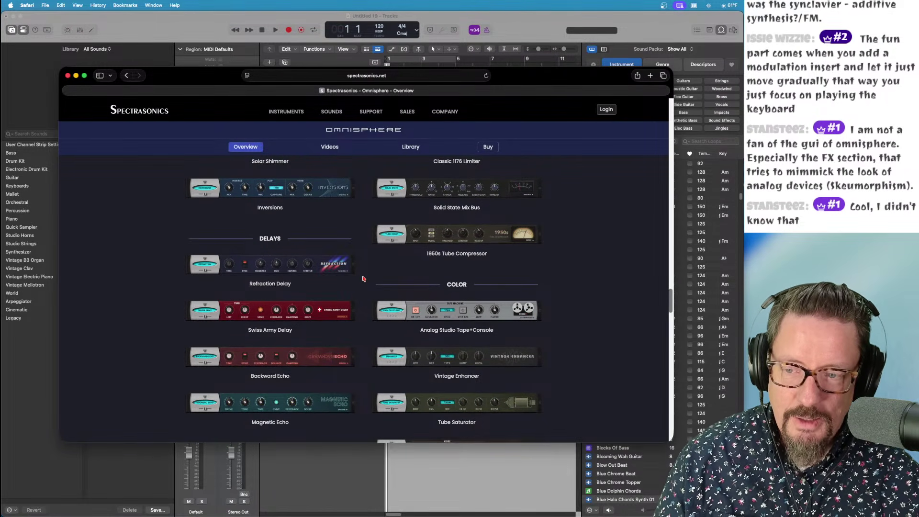
scroll(363, 279, down, 5)
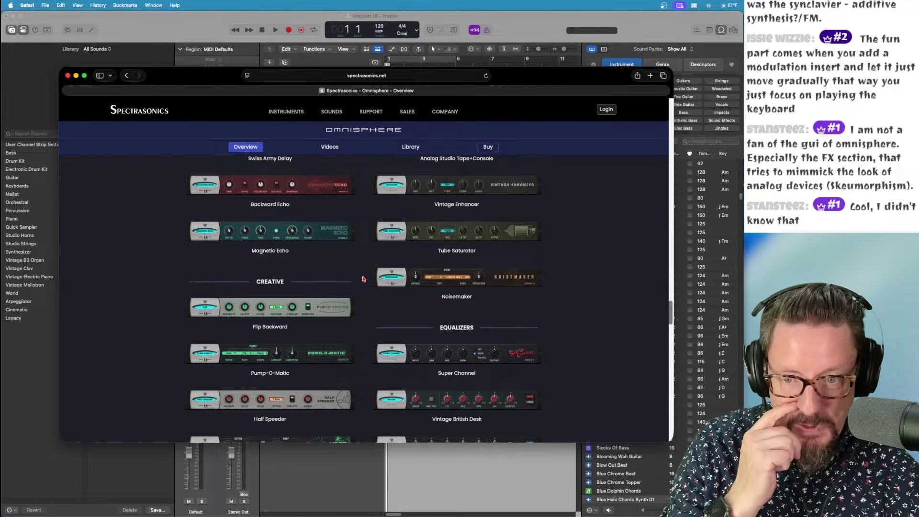
scroll(363, 279, down, 3)
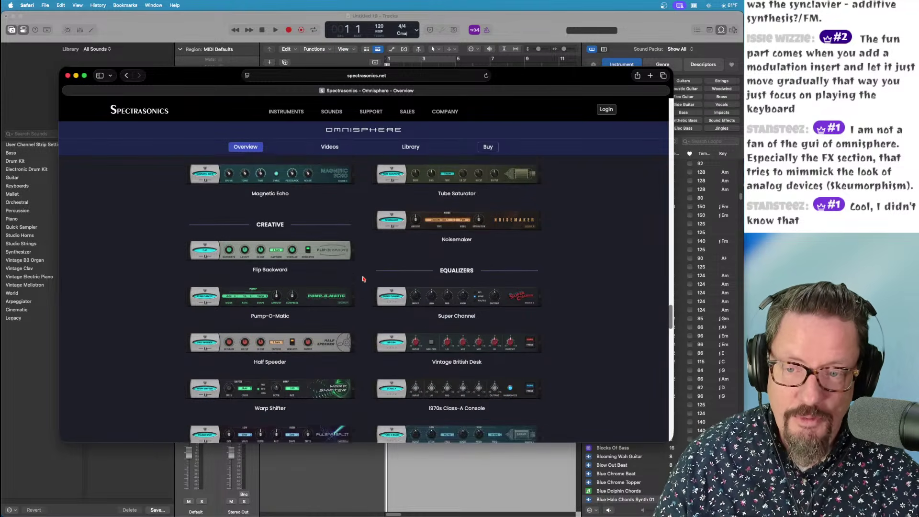
scroll(363, 278, down, 15)
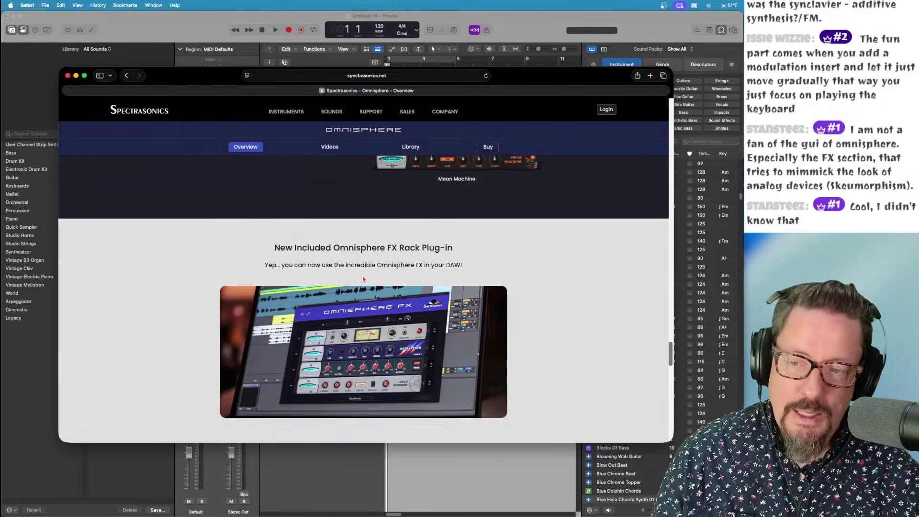
scroll(363, 279, down, 6)
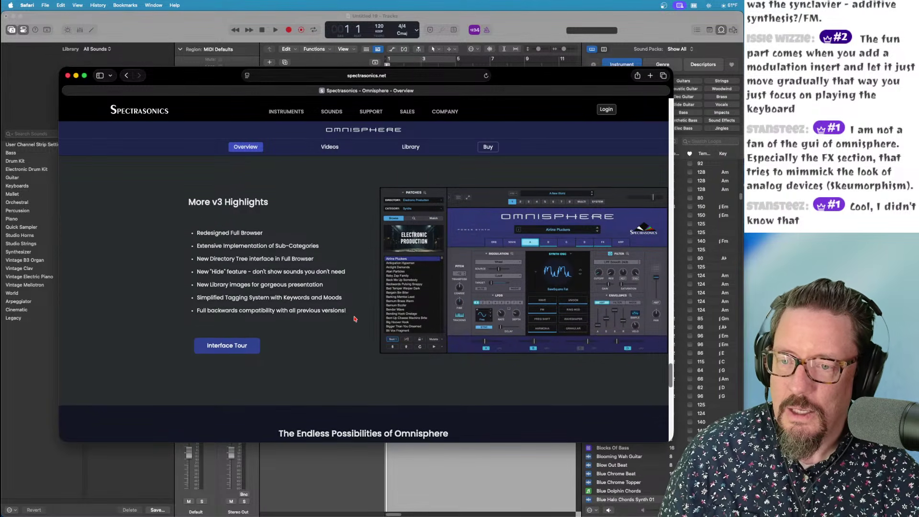
scroll(354, 319, down, 5)
scroll(355, 319, down, 15)
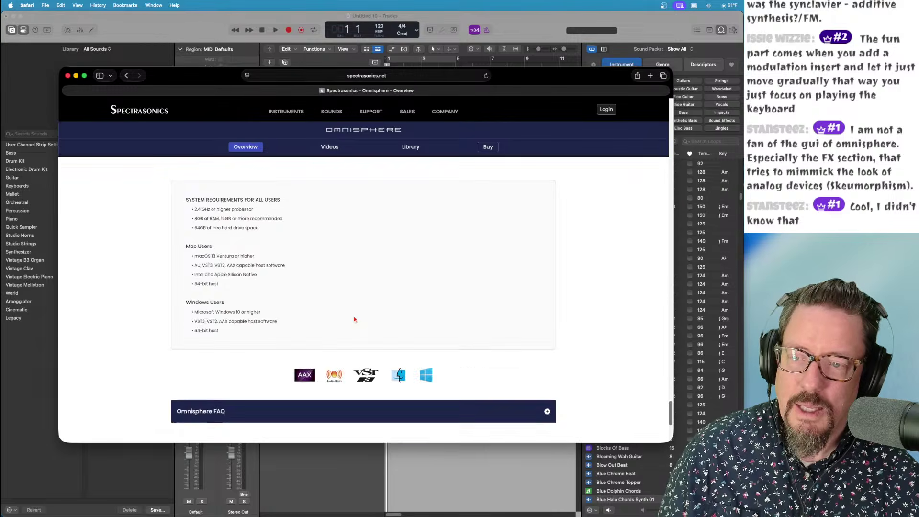
Step: Review the FX, hardware integration and sound design sections of the Omnisphere page again, returning to the page's beginning
scroll(354, 319, up, 15)
scroll(354, 319, down, 8)
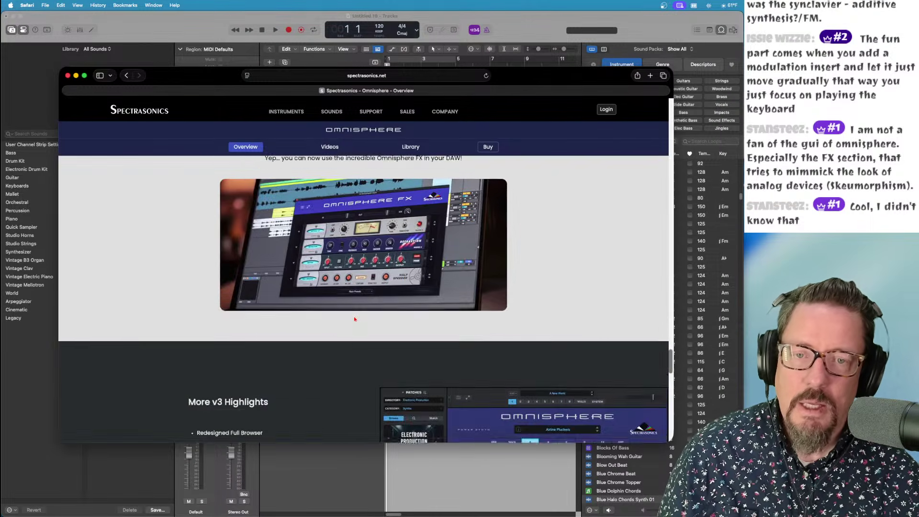
scroll(355, 319, down, 10)
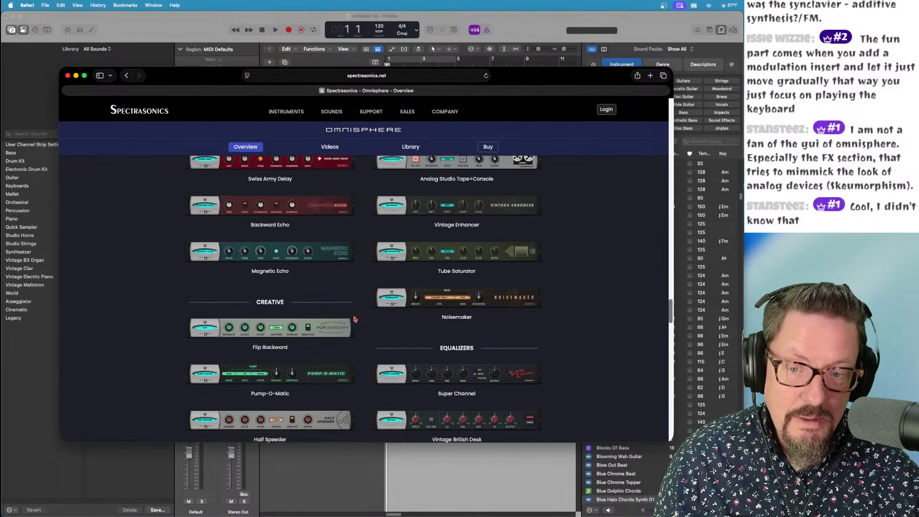
scroll(355, 320, up, 10)
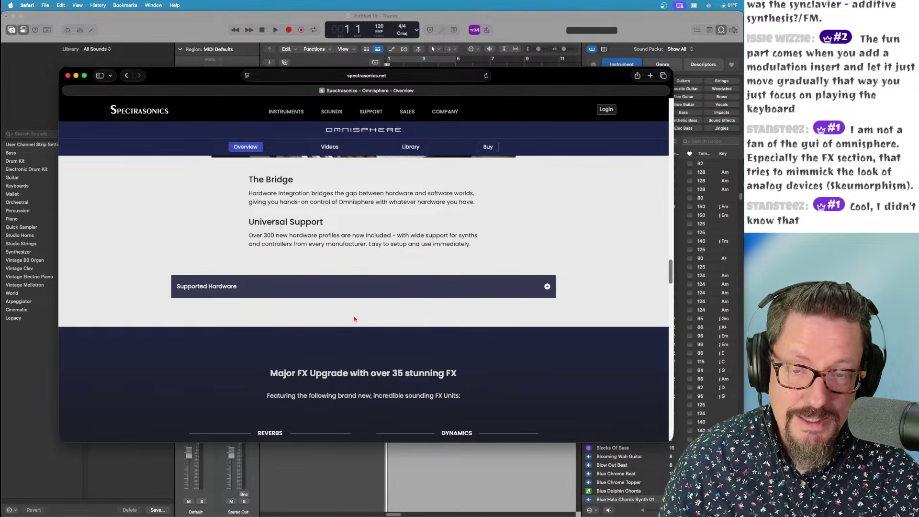
scroll(355, 319, up, 10)
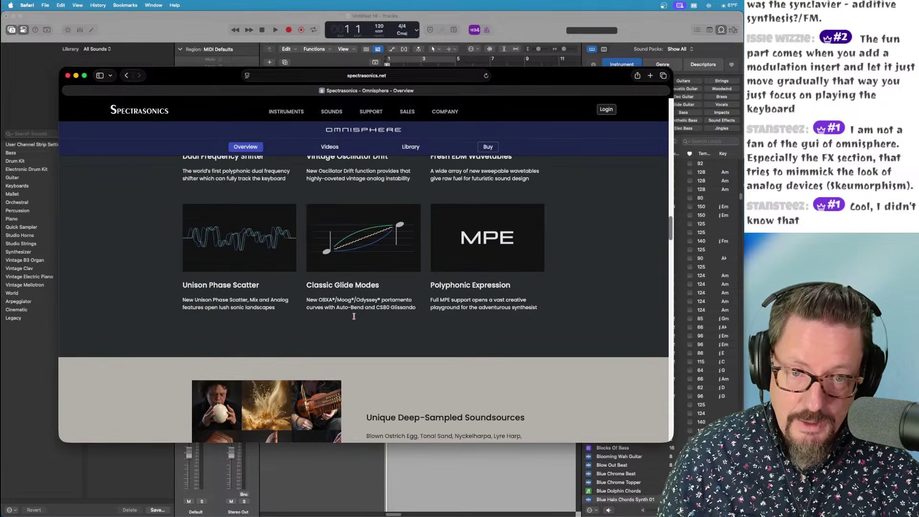
scroll(355, 319, up, 3)
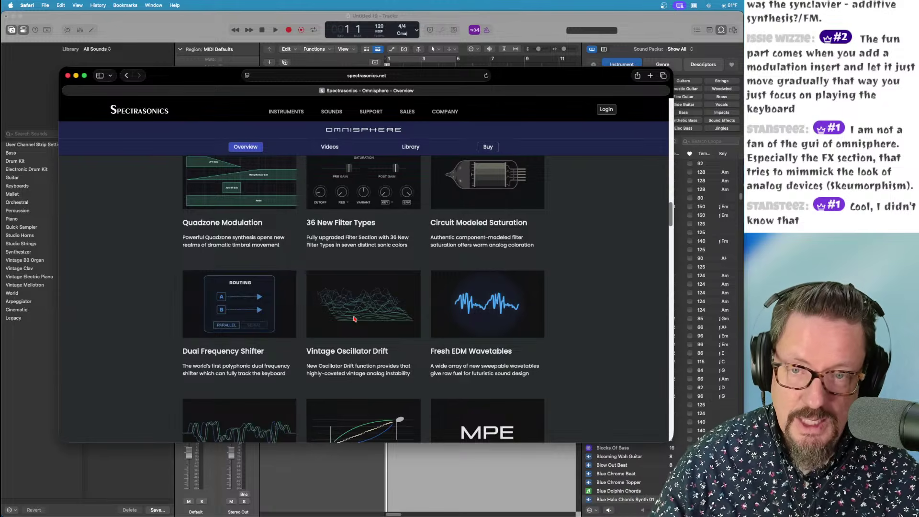
scroll(355, 320, up, 5)
scroll(355, 320, up, 10)
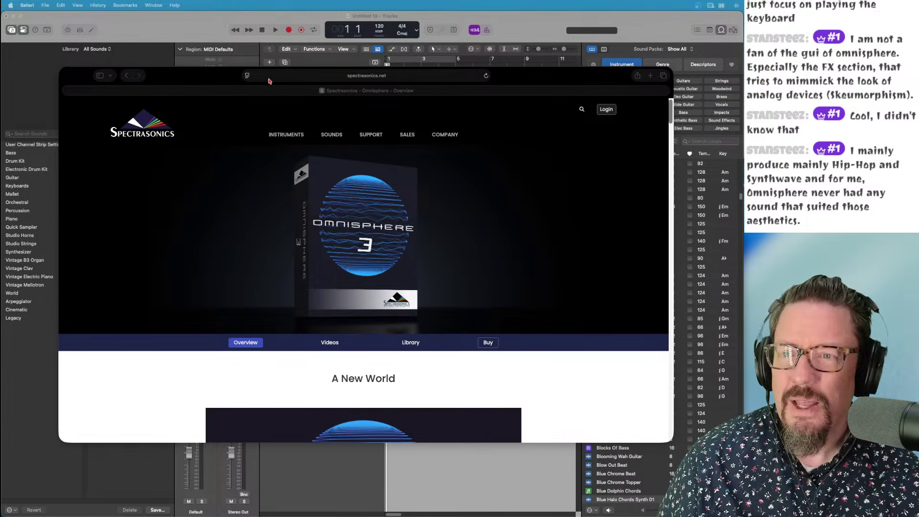
Step: Switch to Logic Pro, add a new empty instrument track and load Kilohearts Phase Plant on it in stereo
click(174, 27)
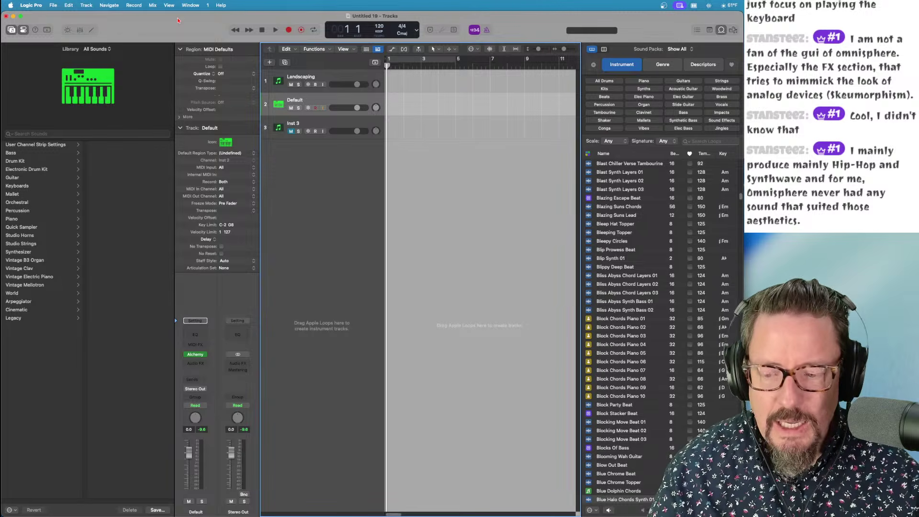
double_click(317, 161)
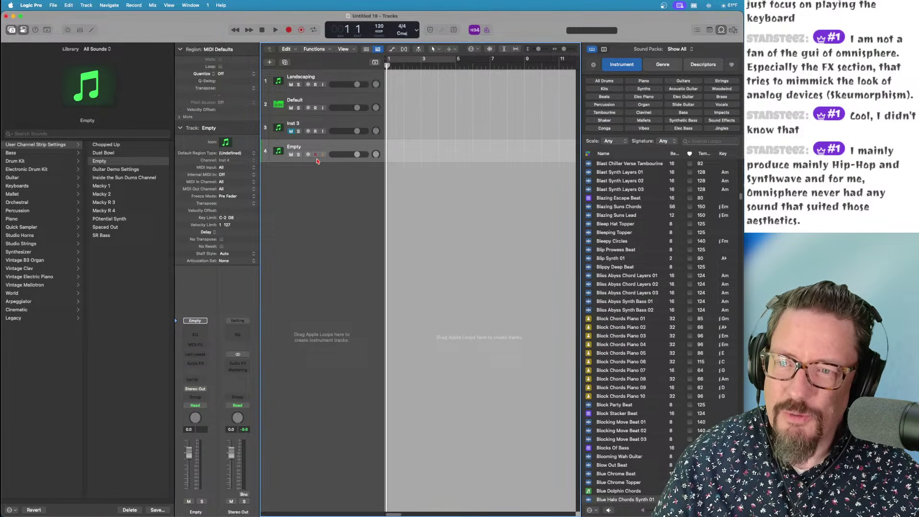
click(198, 355)
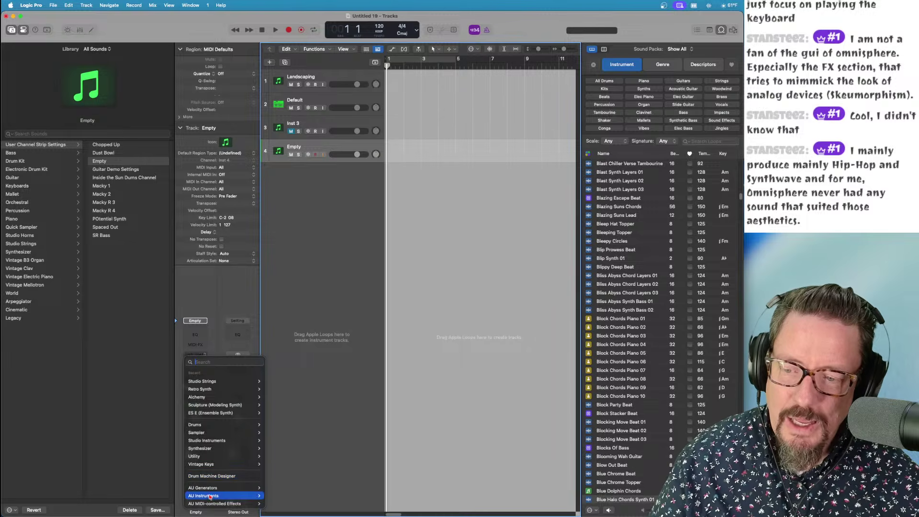
mouse_move(239, 496)
mouse_move(268, 494)
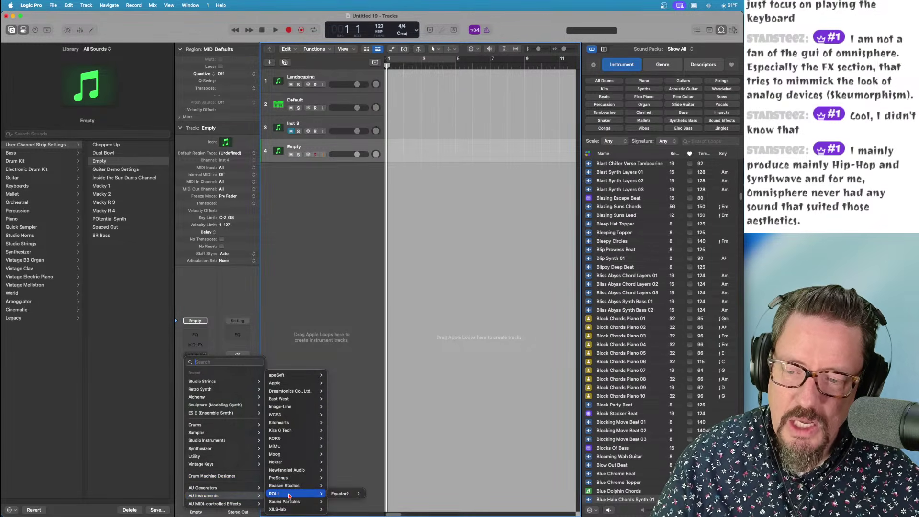
mouse_move(284, 423)
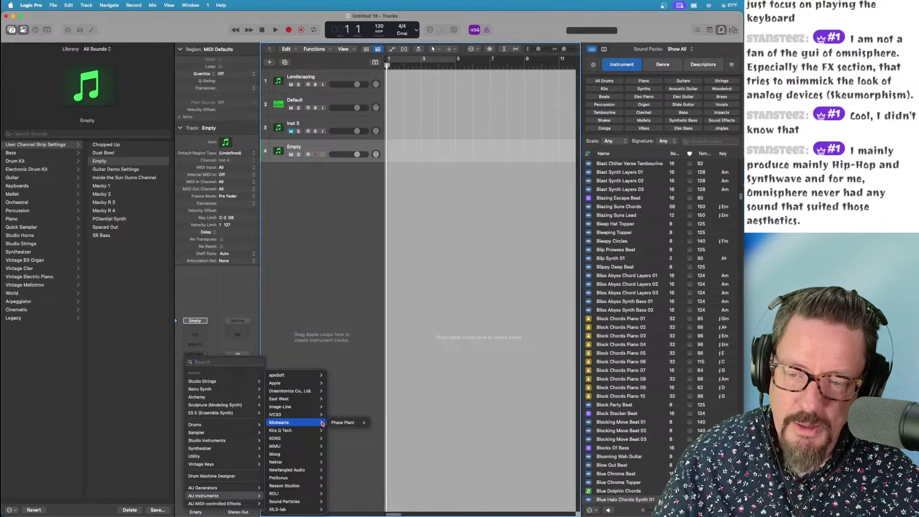
mouse_move(340, 423)
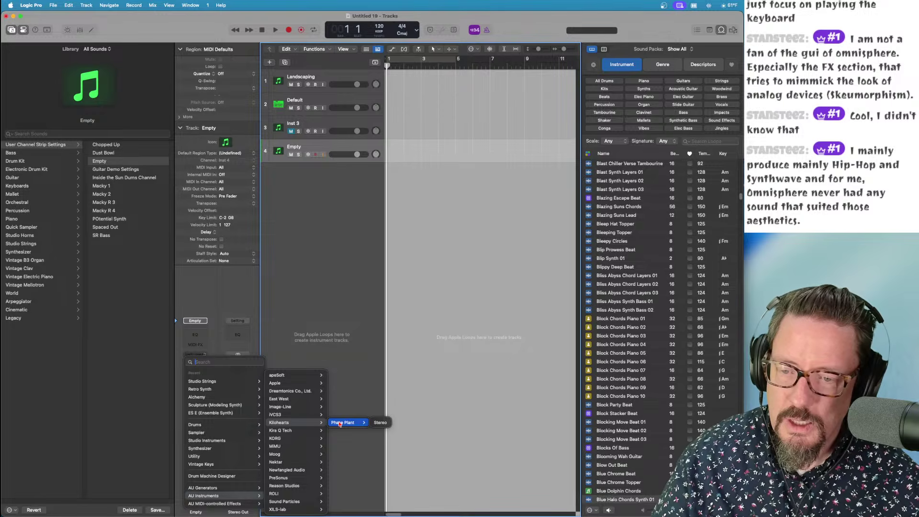
click(381, 423)
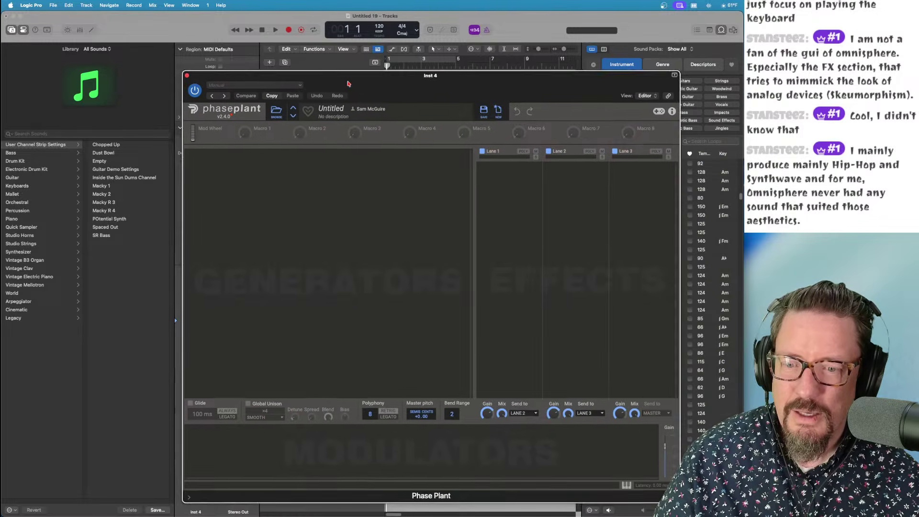
drag(348, 83, 228, 50)
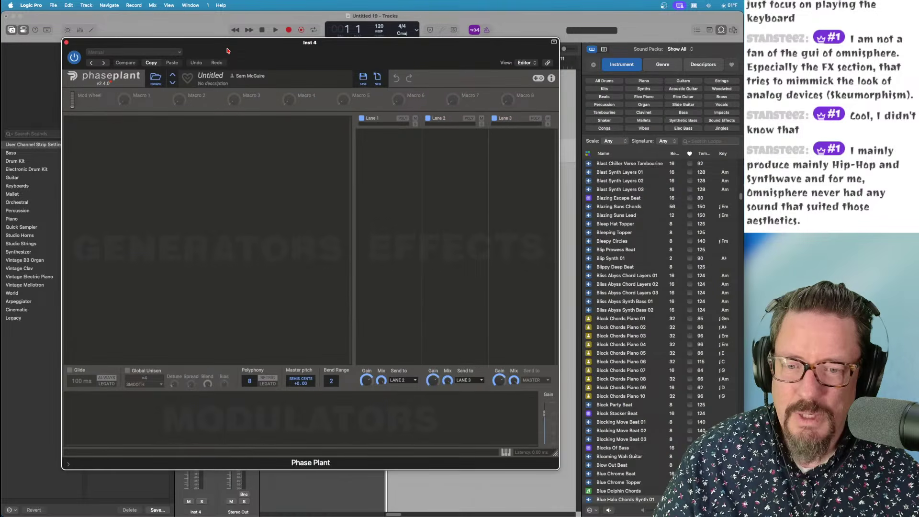
Step: Browse Phase Plant's factory presets and load Analog FM from the Bass Attack category
click(156, 78)
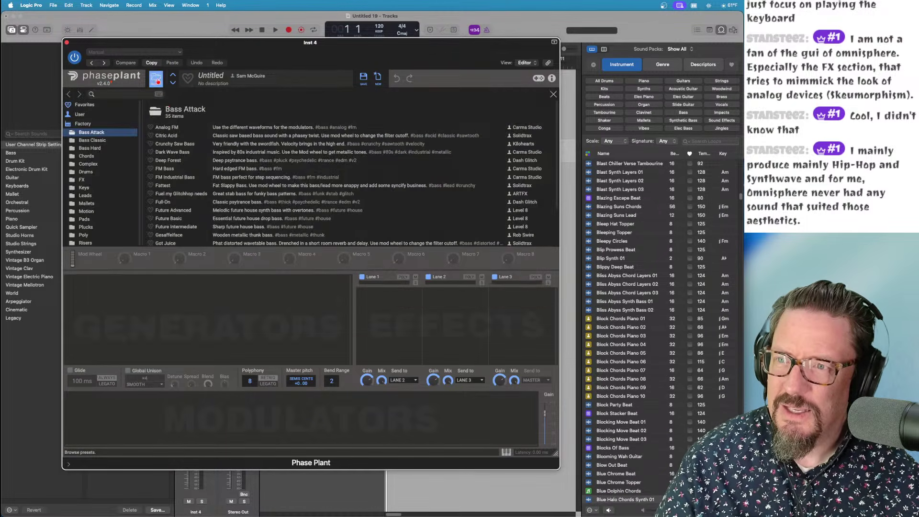
scroll(216, 175, down, 2)
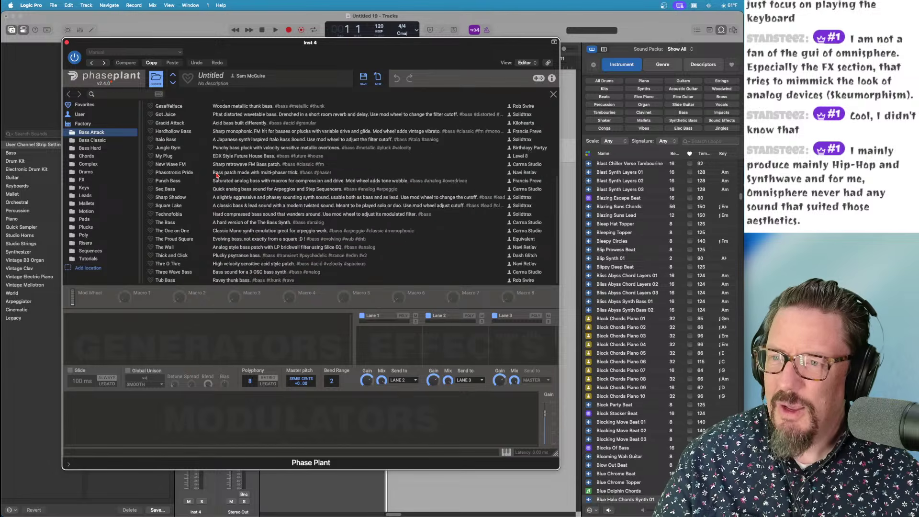
scroll(216, 176, up, 2)
click(93, 139)
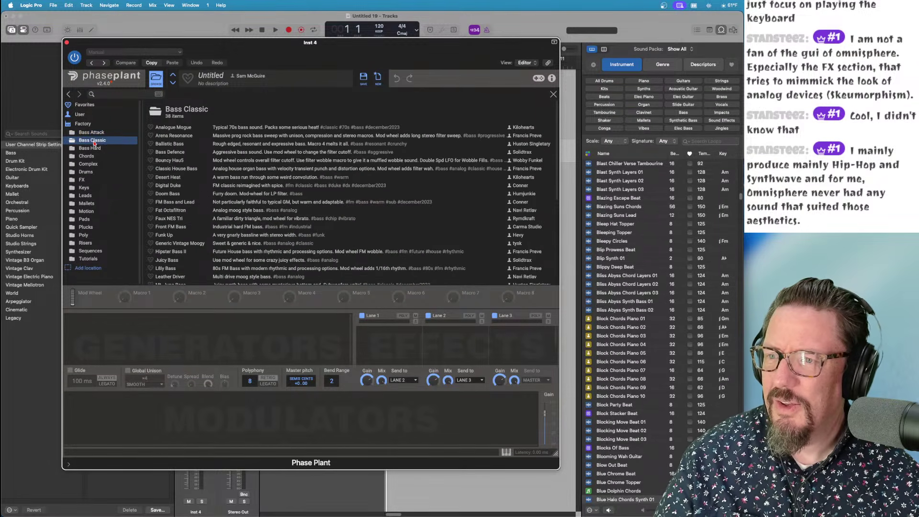
click(90, 126)
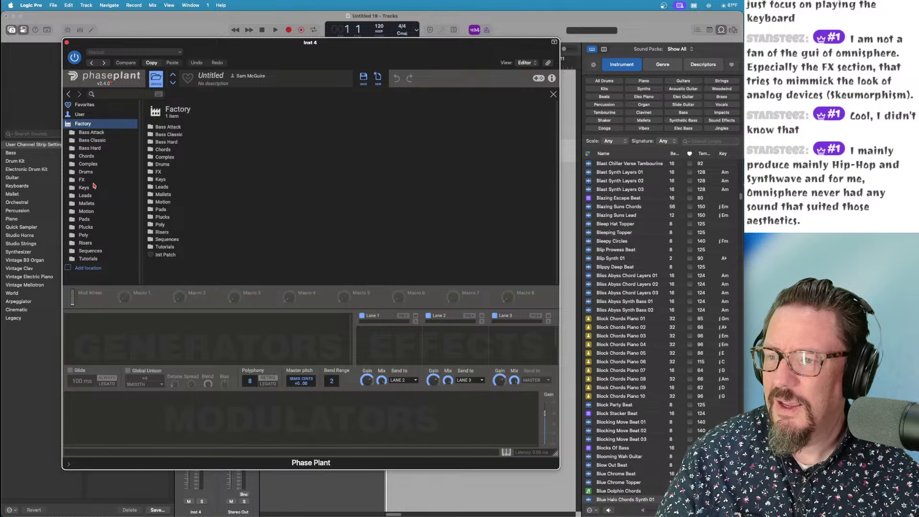
click(93, 133)
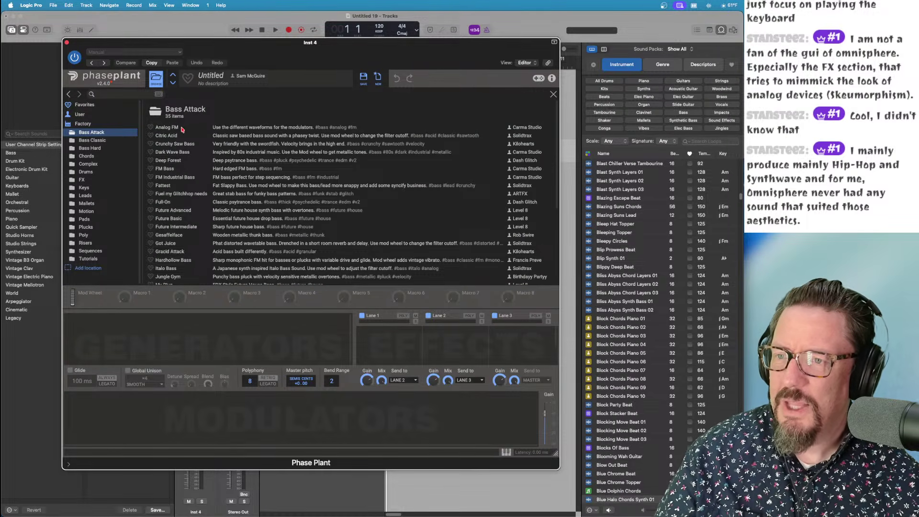
click(182, 128)
double_click(234, 129)
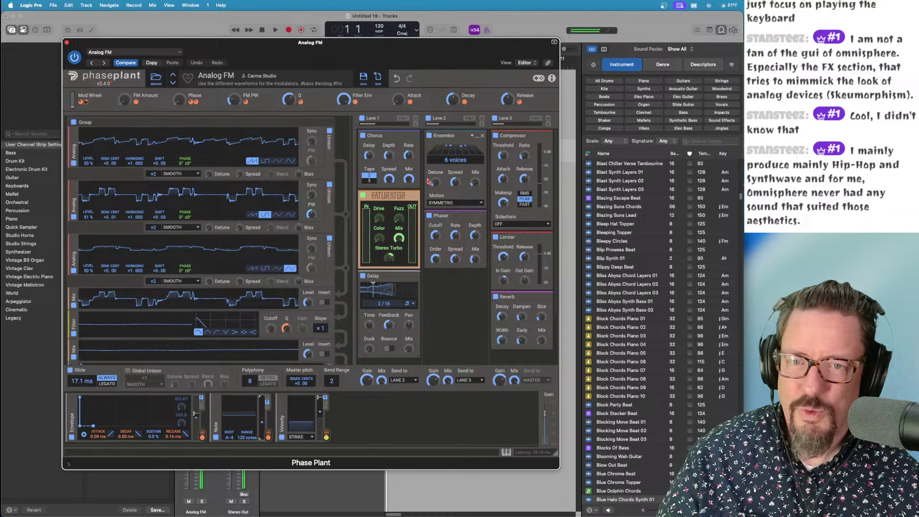
Step: Lower the Analog FM track's volume to -6.6 dB, view the full Phase Plant patch and close its window
drag(395, 42, 658, 50)
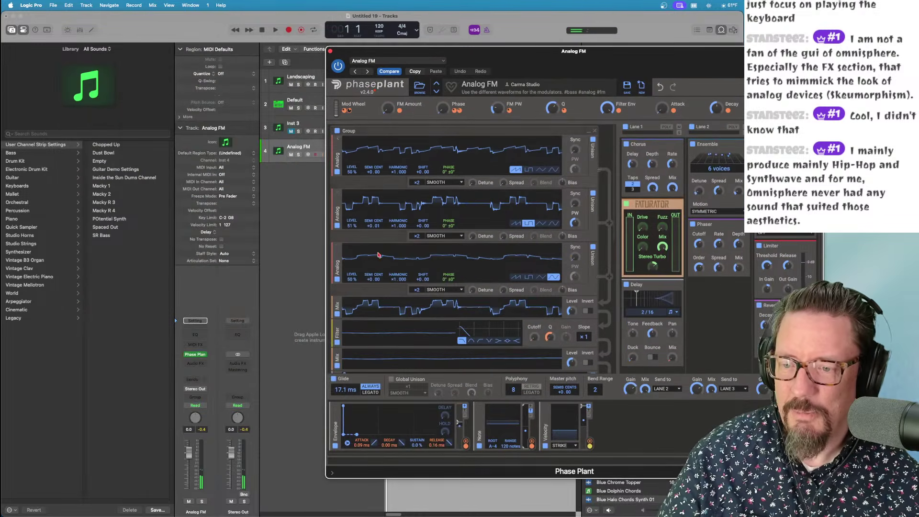
drag(195, 442, 194, 471)
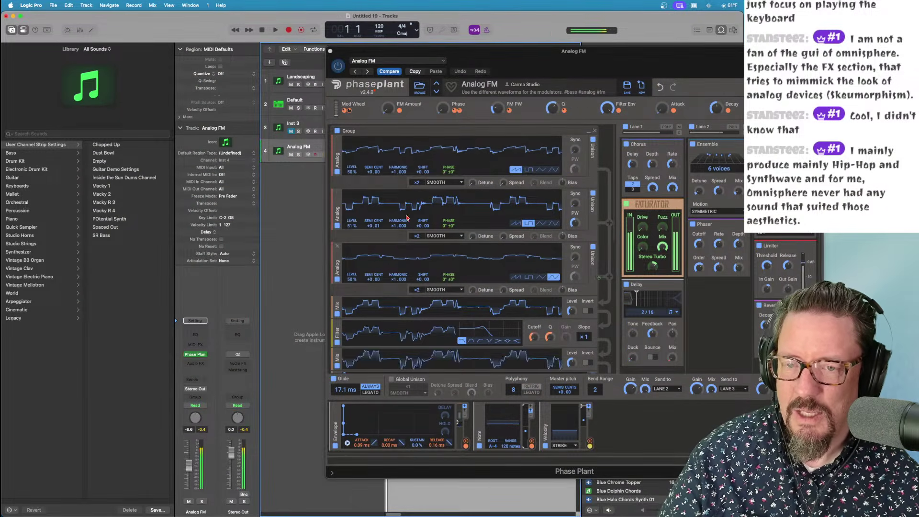
drag(549, 45, 272, 45)
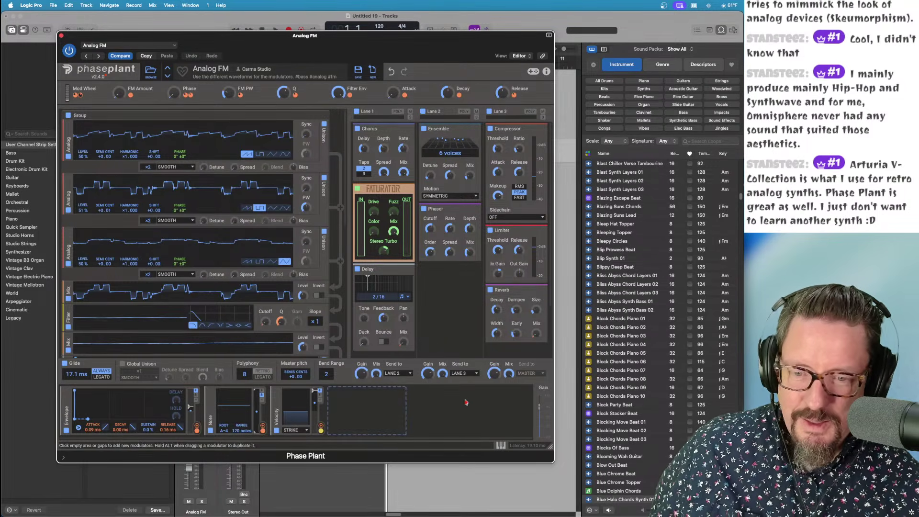
drag(413, 44, 397, 73)
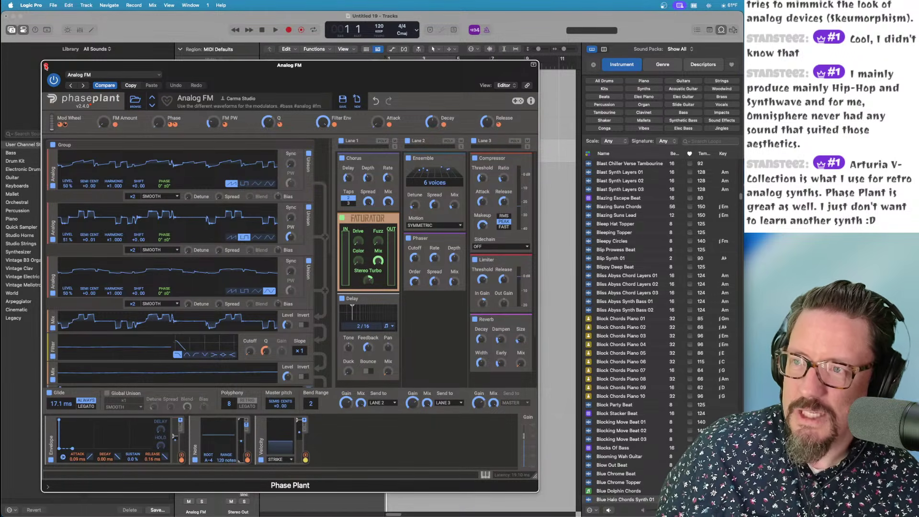
click(45, 66)
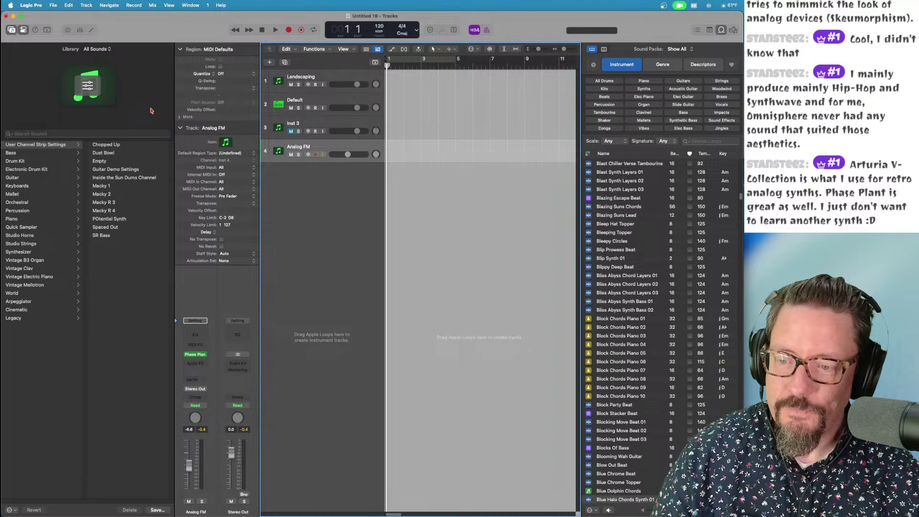
Step: Replace Phase Plant on the fourth track with Sculpture in stereo and shrink its window to 148% view
mouse_move(205, 358)
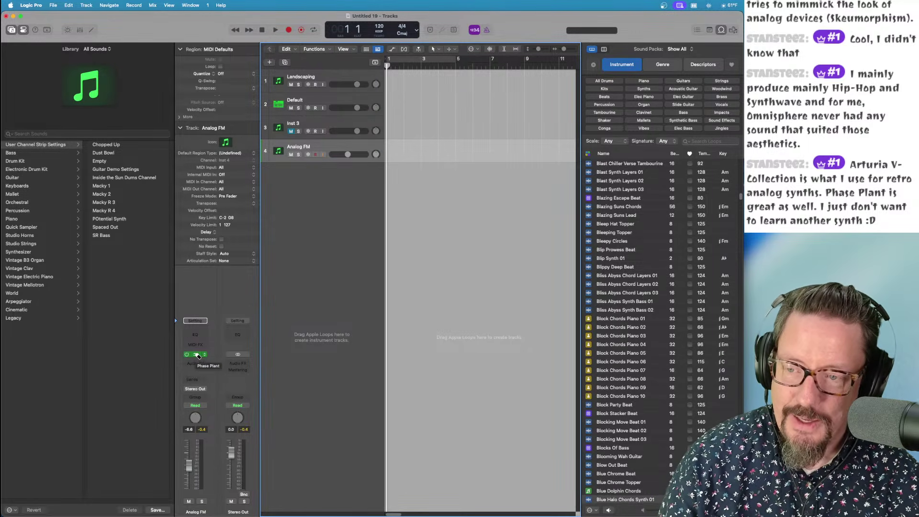
click(198, 356)
click(195, 356)
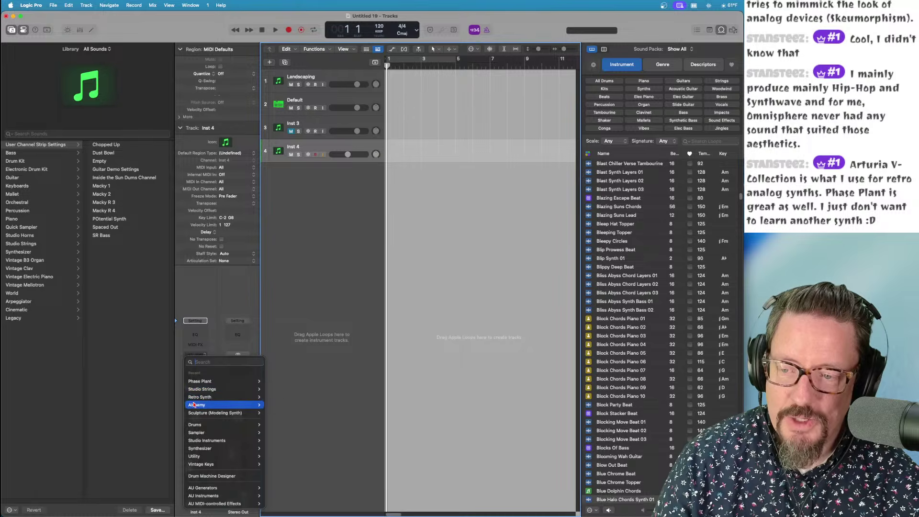
mouse_move(200, 407)
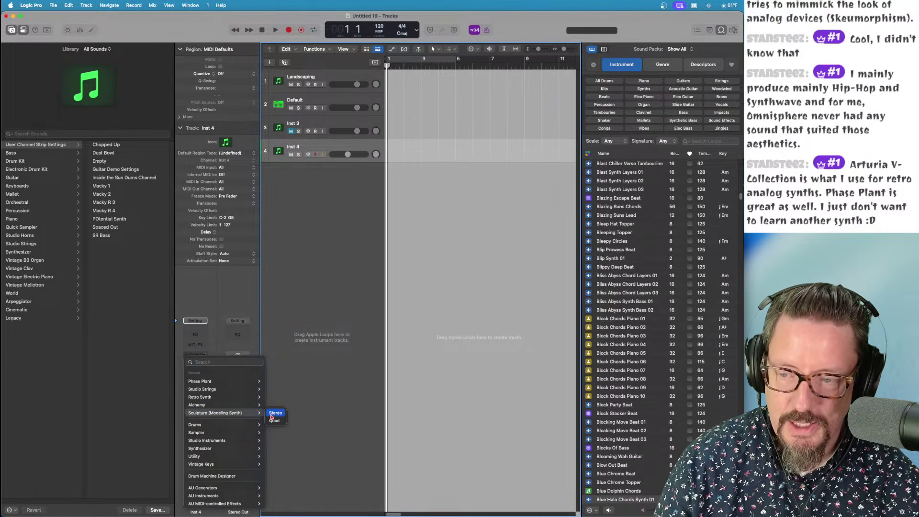
click(271, 415)
drag(520, 84, 333, 57)
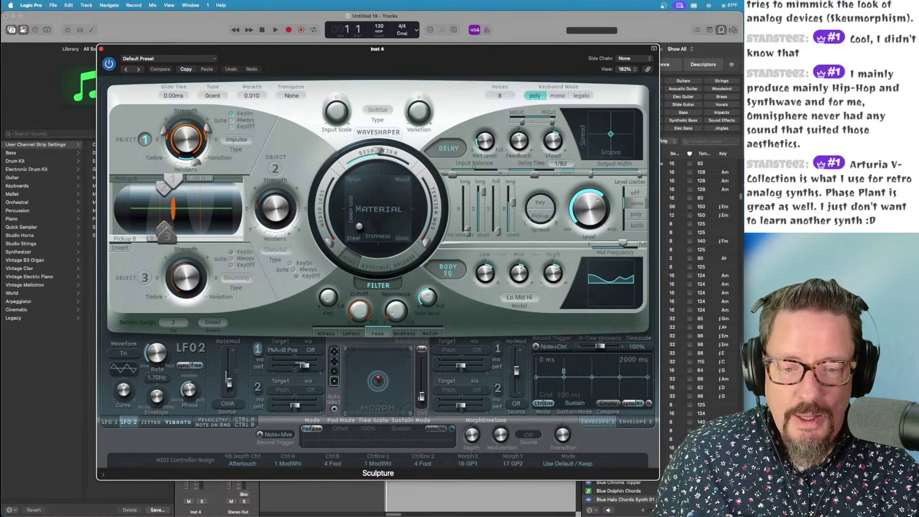
mouse_move(657, 477)
mouse_down()
mouse_move(558, 407)
mouse_move(551, 390)
mouse_up()
mouse_move(420, 63)
mouse_down()
mouse_move(388, 102)
mouse_move(413, 106)
mouse_up()
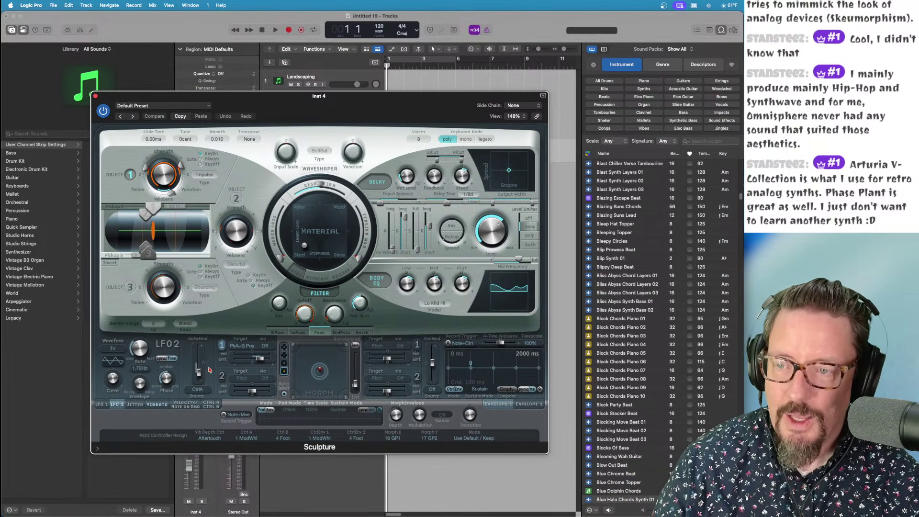